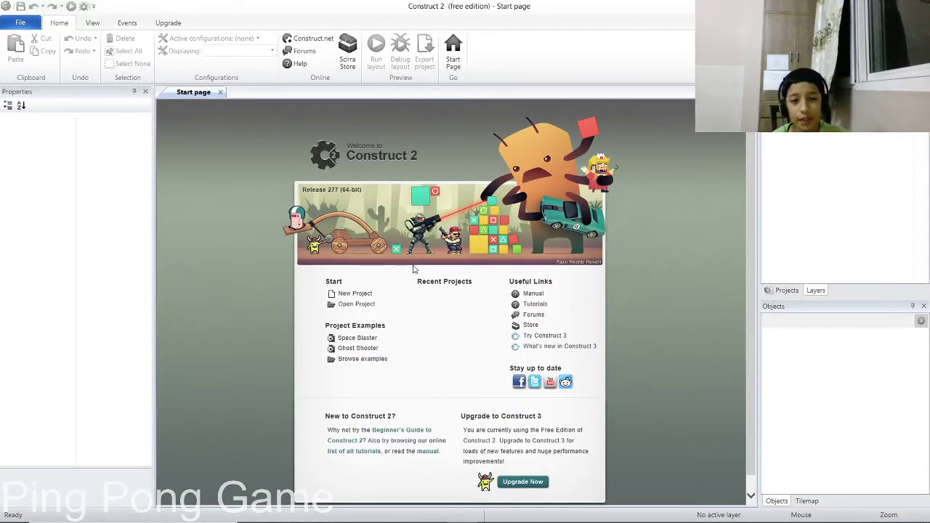
scroll(413, 269, "down", 1)
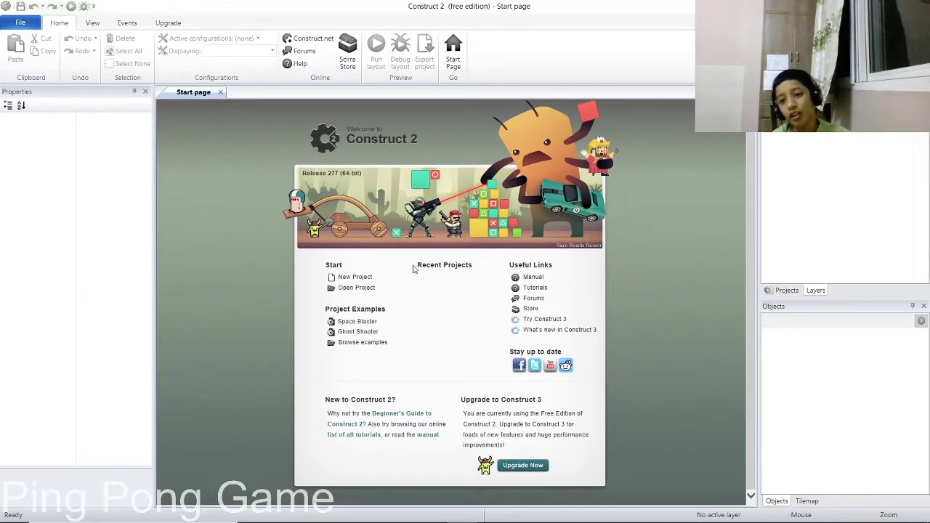
scroll(413, 269, "up", 1)
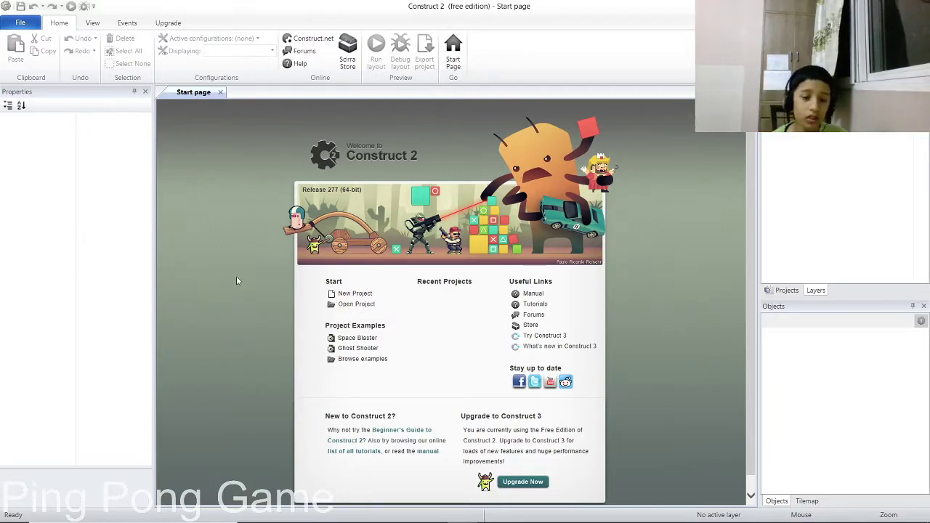
left_click(352, 294)
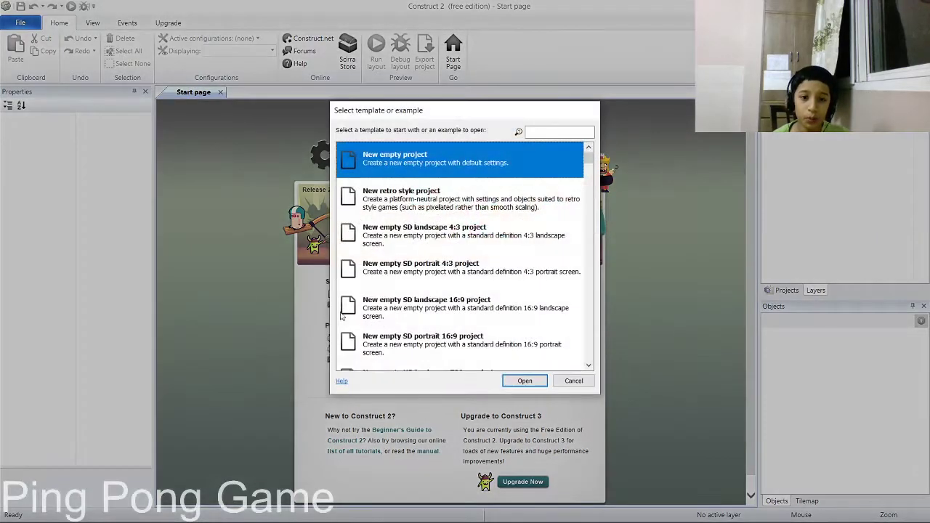
left_click(575, 382)
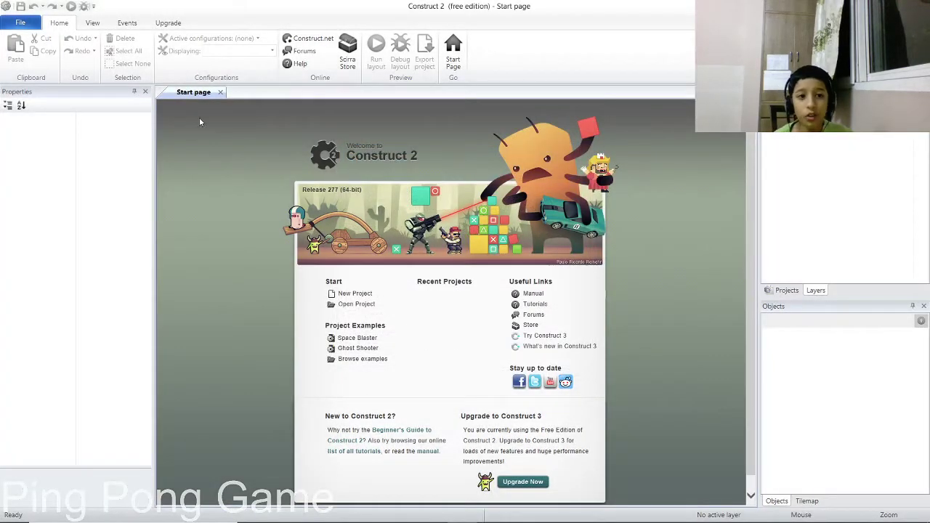
Create a new empty project with default settings.
left_click(5, 22)
left_click(14, 41)
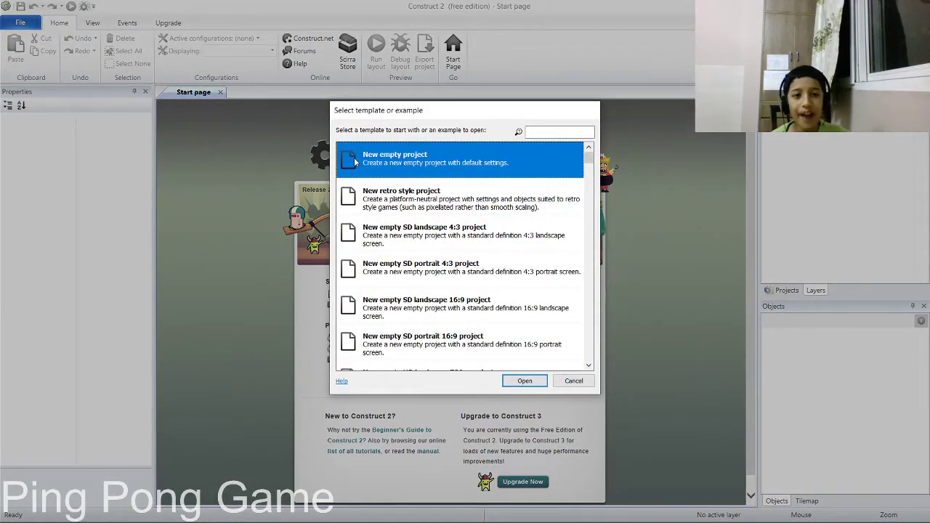
left_click(515, 383)
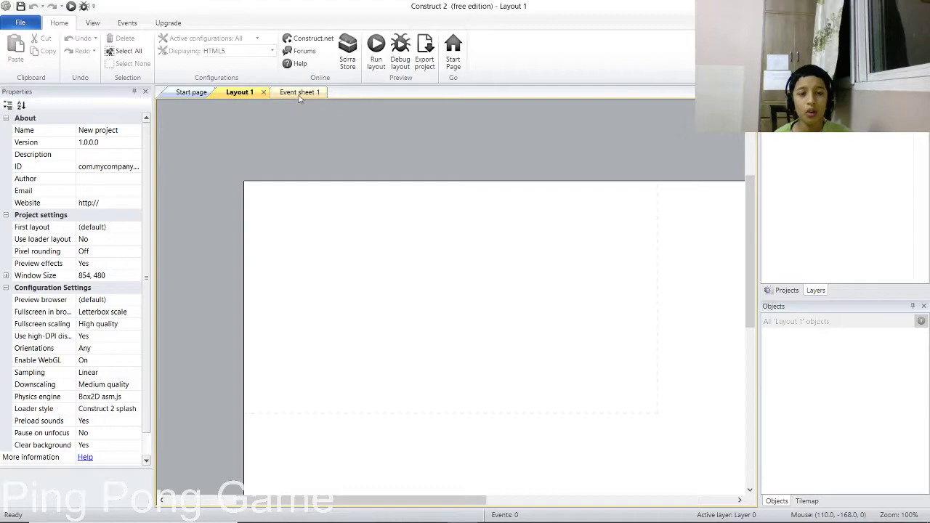
Examine the new project's Event sheet 1 and the Layout 1 canvas with its dashed window boundary.
left_click(299, 93)
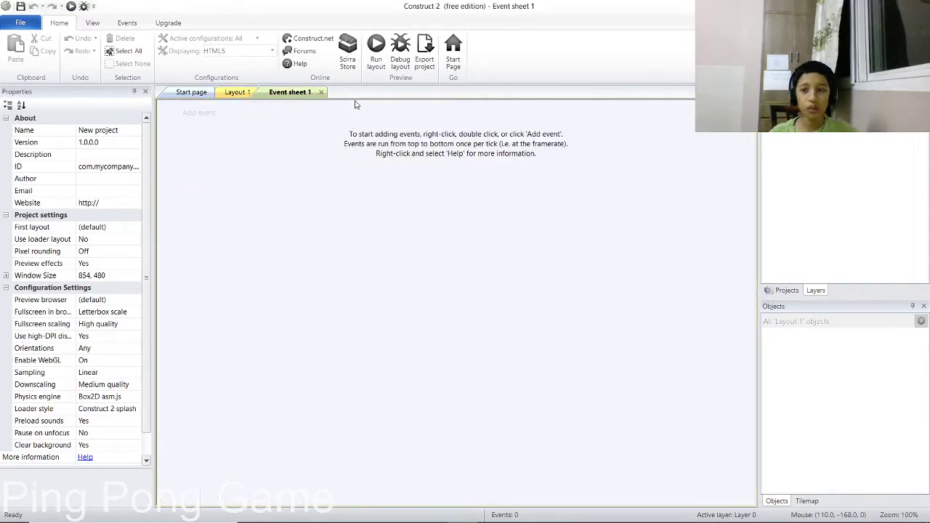
left_click(244, 93)
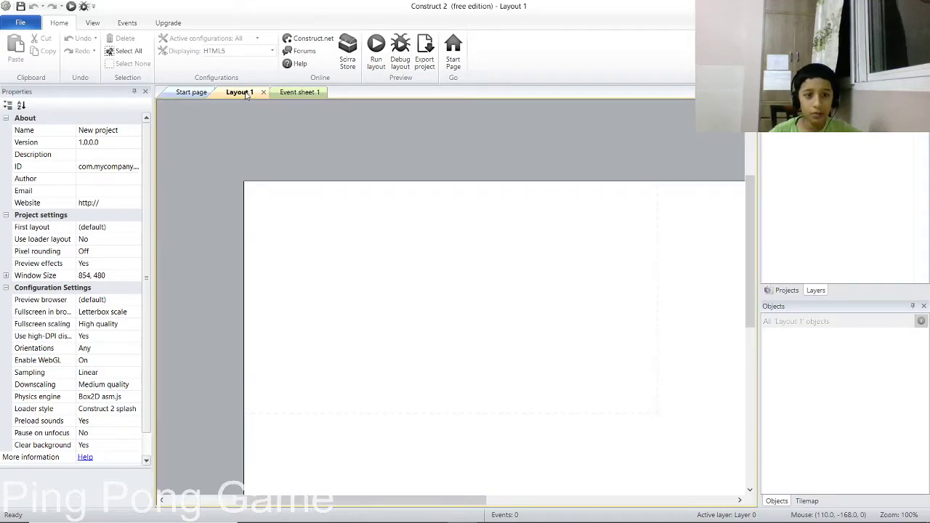
scroll(287, 197, "down", 2)
scroll(354, 234, "down", 3, "ctrl")
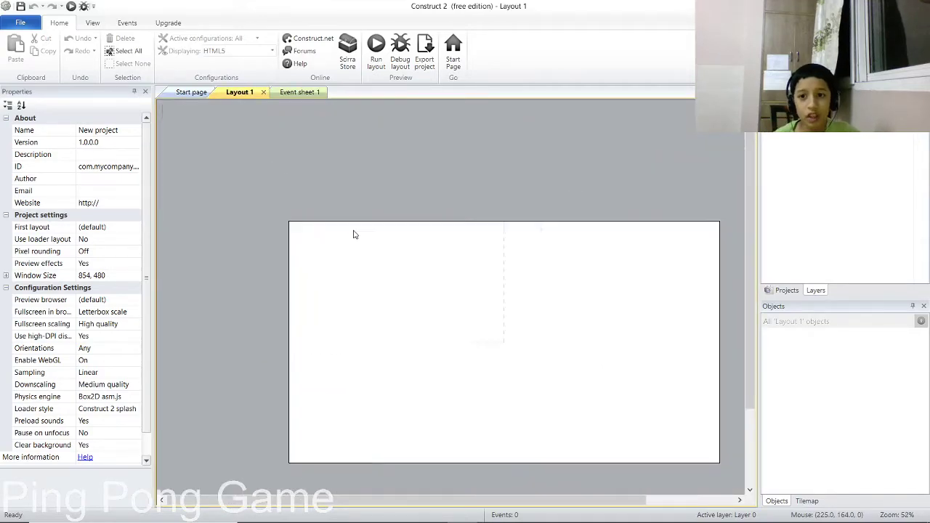
scroll(354, 235, "down", 1, "ctrl")
scroll(354, 234, "up", 3, "ctrl")
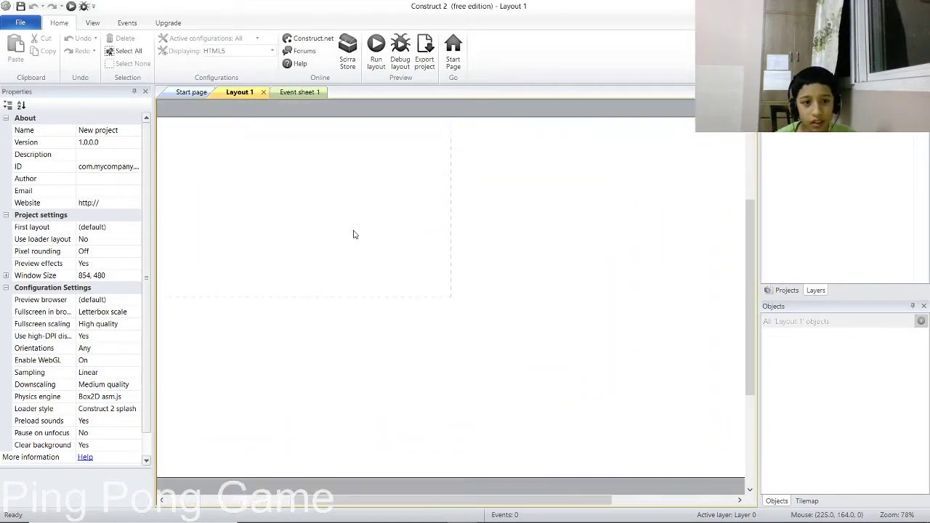
scroll(354, 234, "down", 3, "ctrl")
scroll(354, 234, "up", 3, "ctrl")
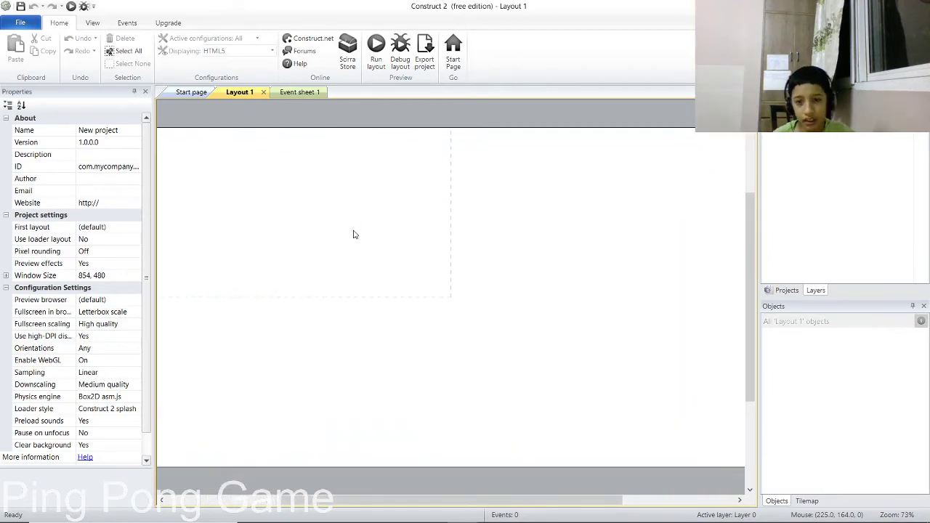
scroll(354, 234, "down", 2, "ctrl")
scroll(353, 235, "up", 2, "ctrl")
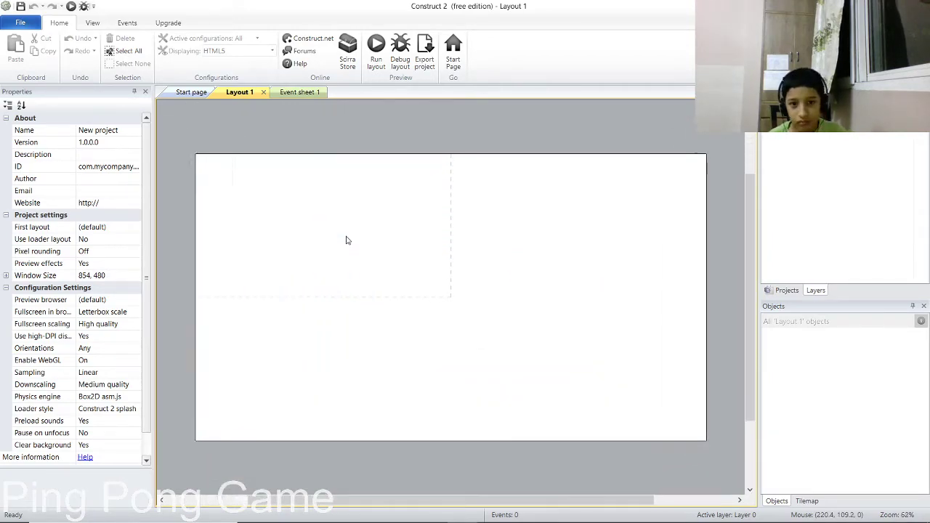
scroll(347, 240, "up", 1, "ctrl")
scroll(347, 240, "down", 3, "ctrl")
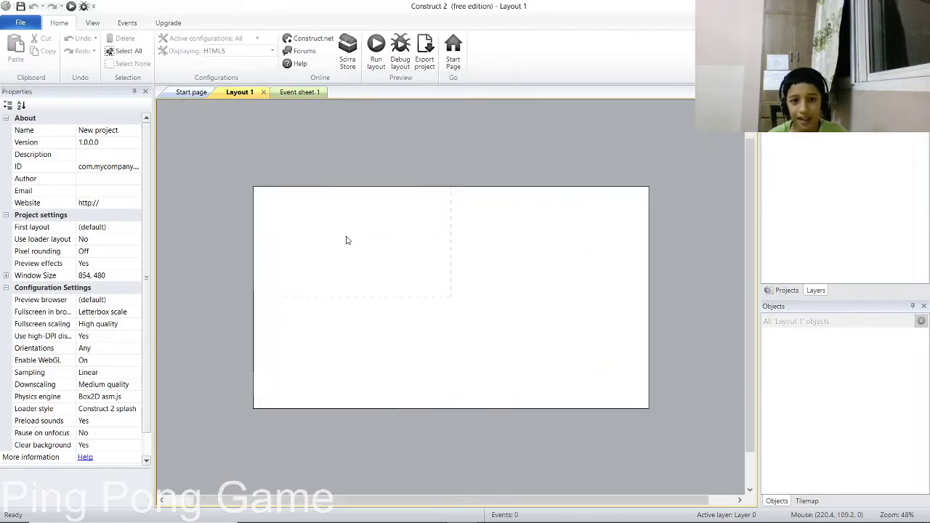
scroll(347, 240, "up", 1, "ctrl")
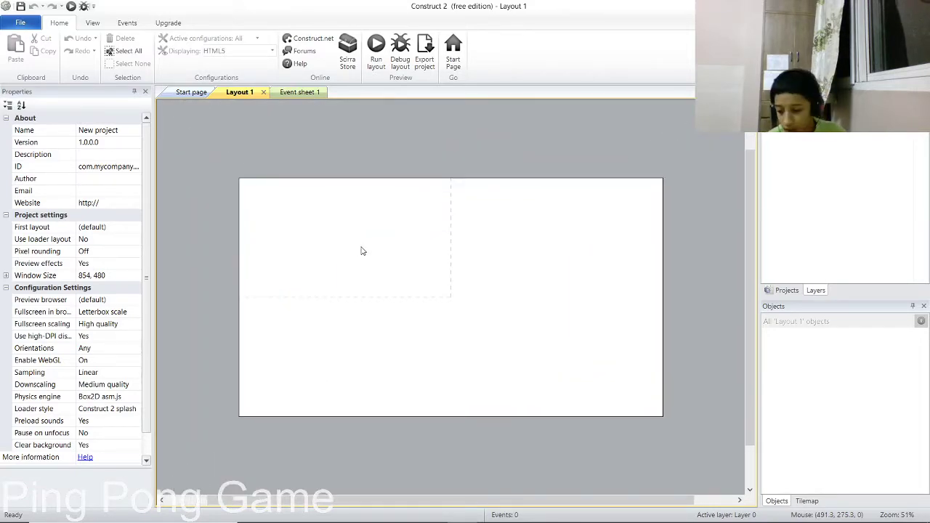
scroll(363, 251, "up", 1, "ctrl")
scroll(362, 251, "down", 1, "ctrl")
scroll(363, 251, "up", 1, "ctrl")
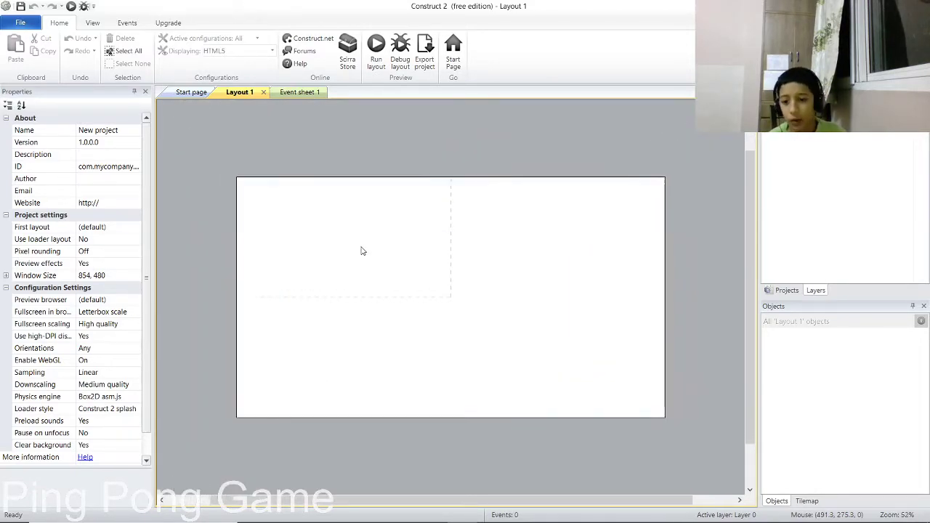
scroll(362, 250, "up", 2, "ctrl")
scroll(363, 250, "down", 1, "ctrl")
scroll(363, 250, "up", 1, "ctrl")
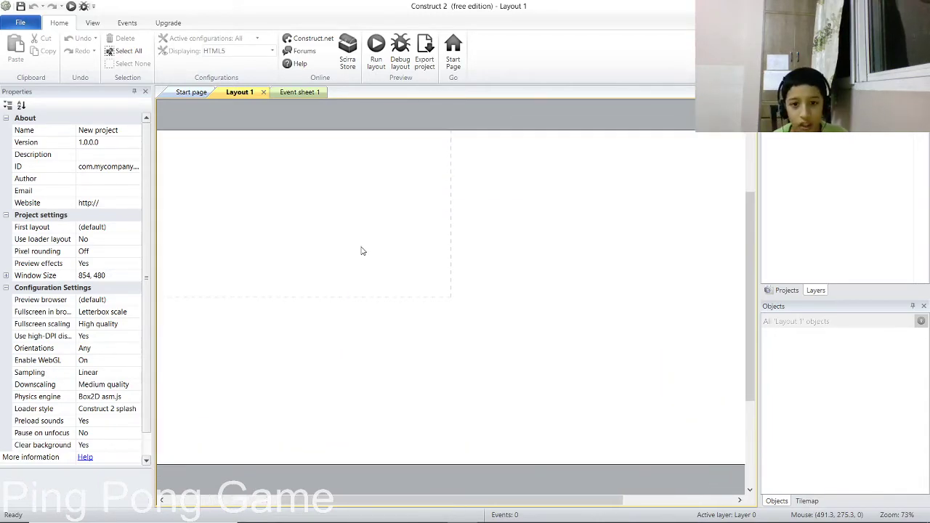
scroll(363, 250, "down", 1, "ctrl")
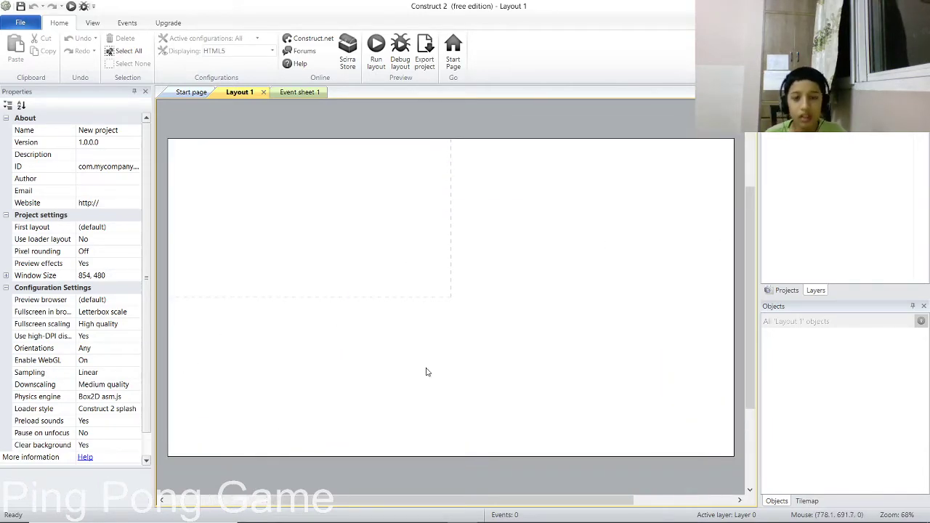
left_click_drag(290, 255, 324, 270)
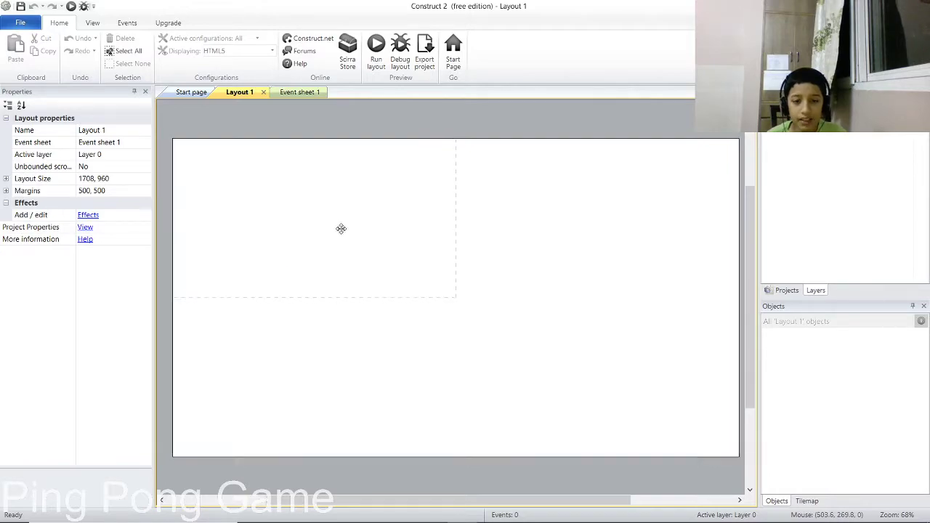
middle_click_drag(341, 229, 367, 240)
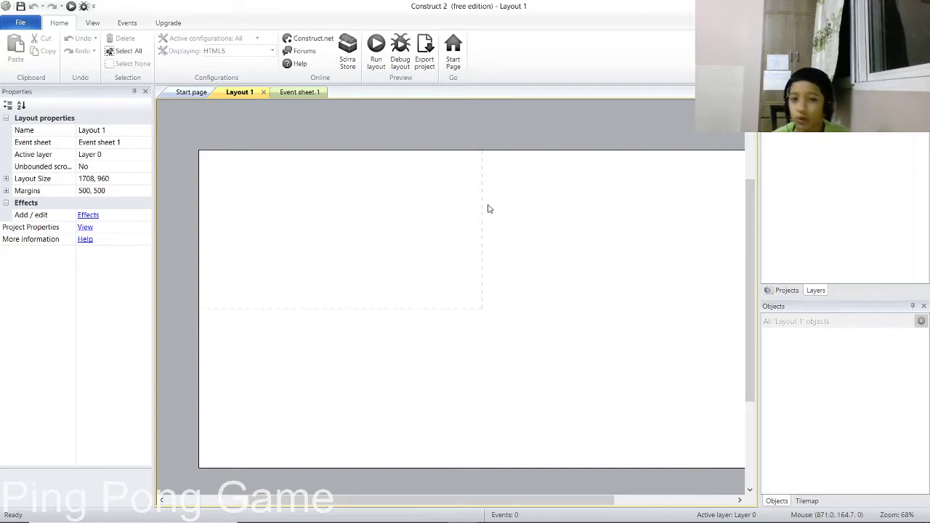
left_click_drag(488, 209, 292, 336)
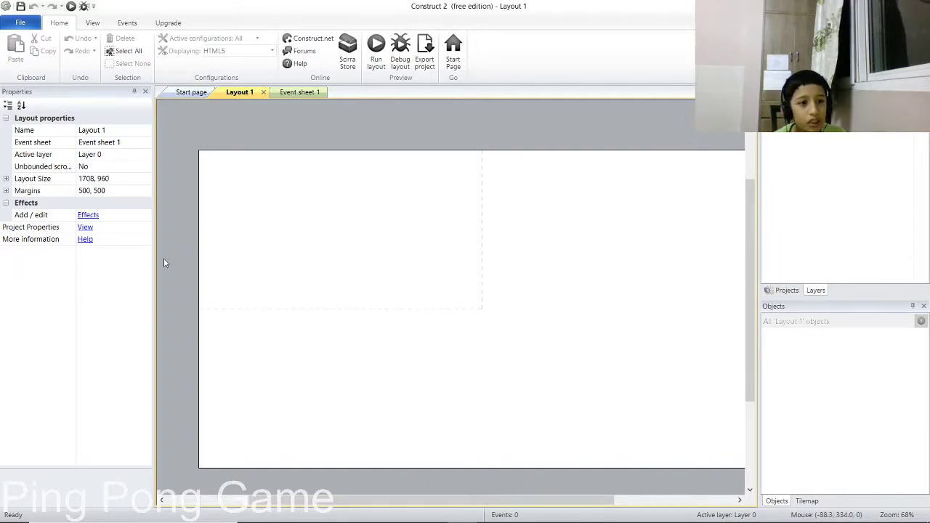
Copy the Window Size value, 854, 480, from the project properties.
left_click(87, 227)
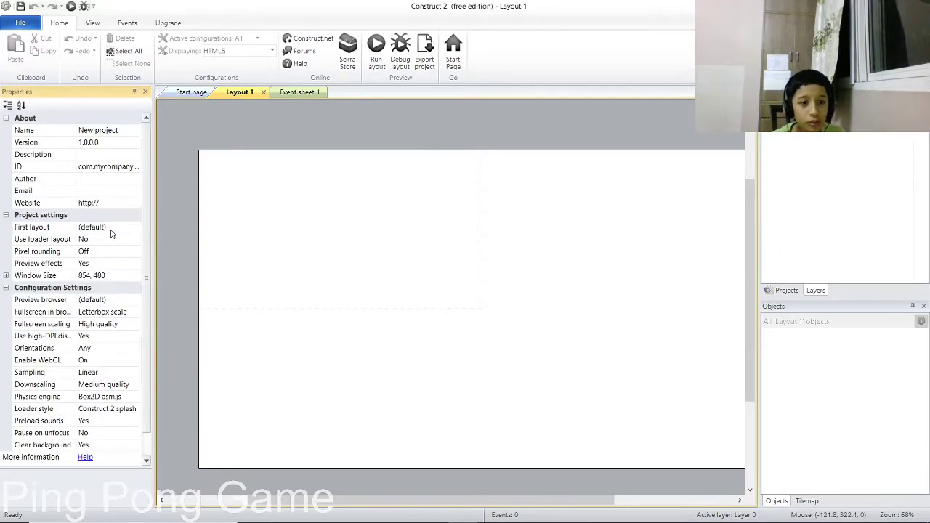
left_click(129, 276)
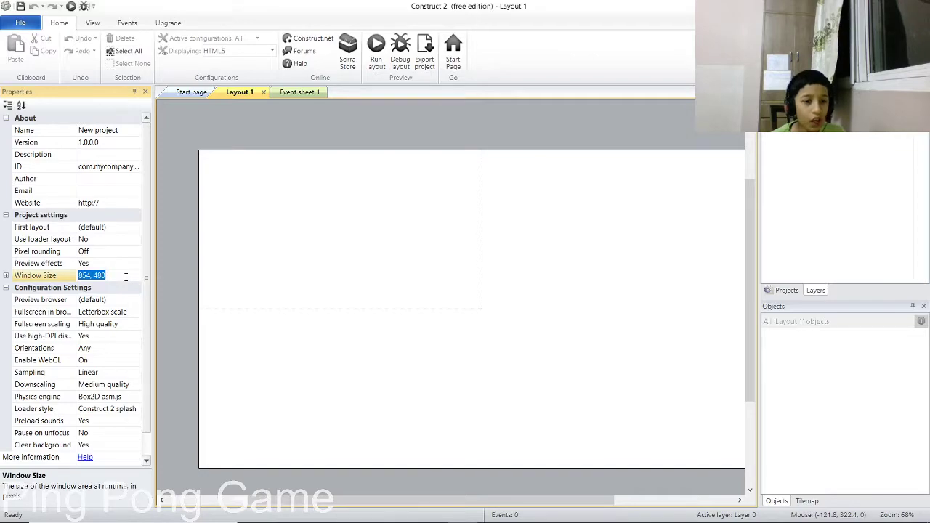
right_click(125, 277)
left_click(153, 311)
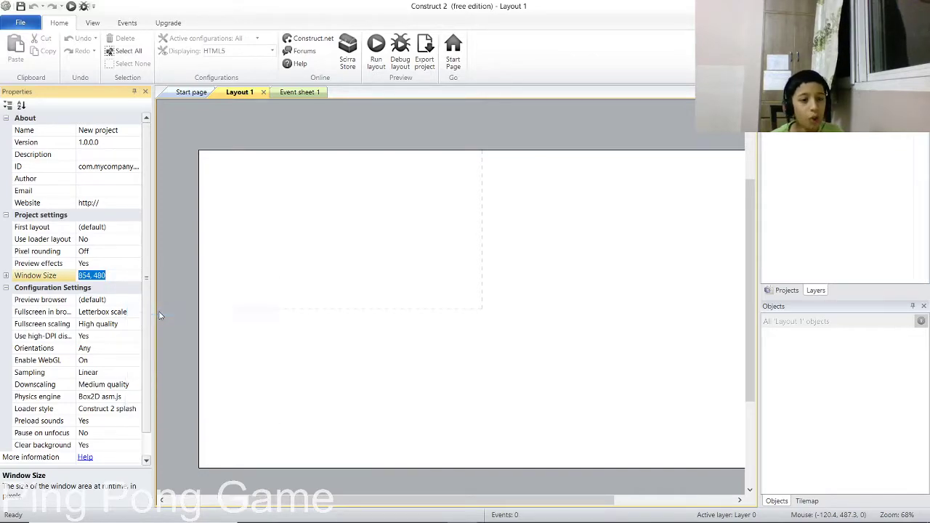
Paste the copied value as Layout 1's Layout Size, setting it to 854, 480.
left_click(203, 340)
left_click(114, 179)
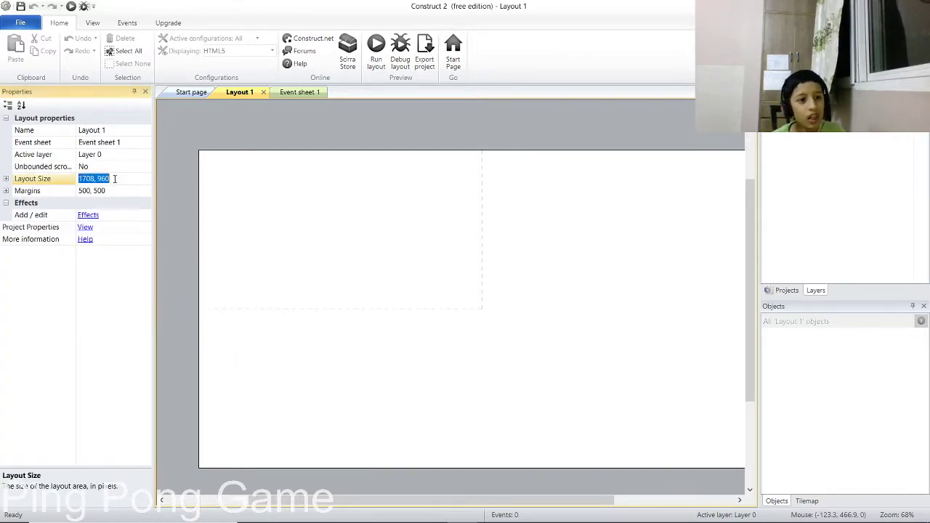
right_click(114, 179)
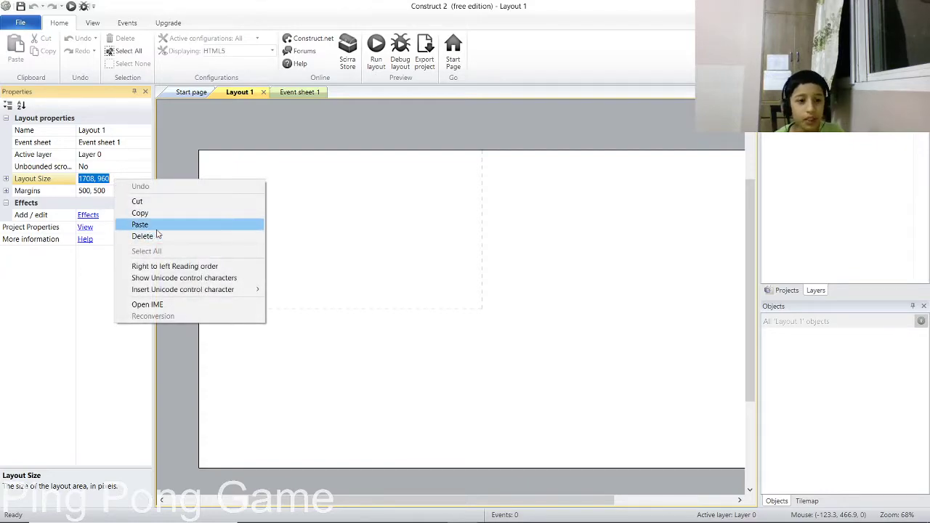
left_click(138, 225)
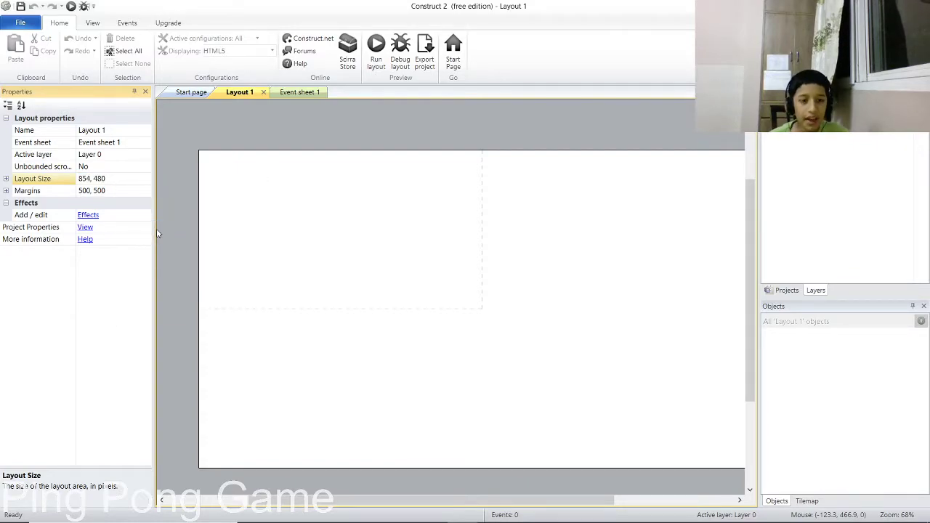
key("Return")
Inspect the whole area of the resized Layout 1 and open Event sheet 1.
scroll(230, 251, "up", 5)
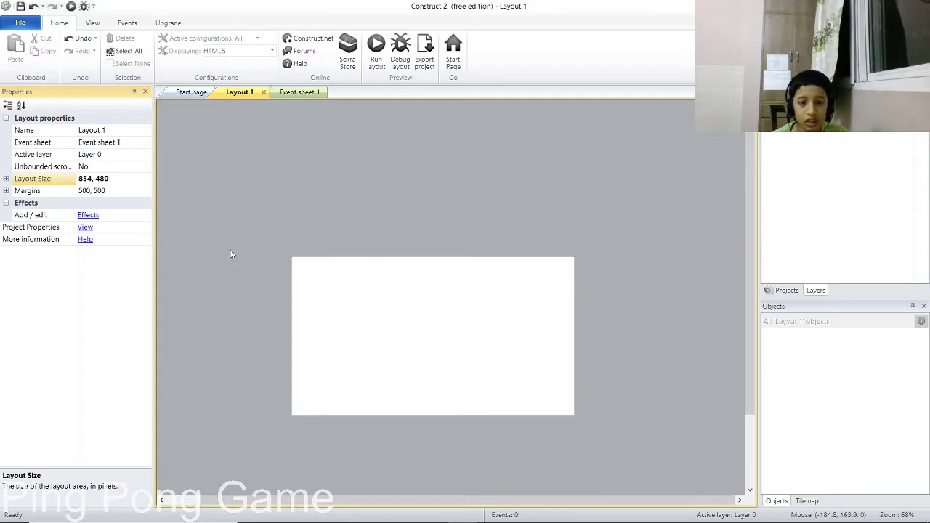
scroll(230, 249, "down", 2)
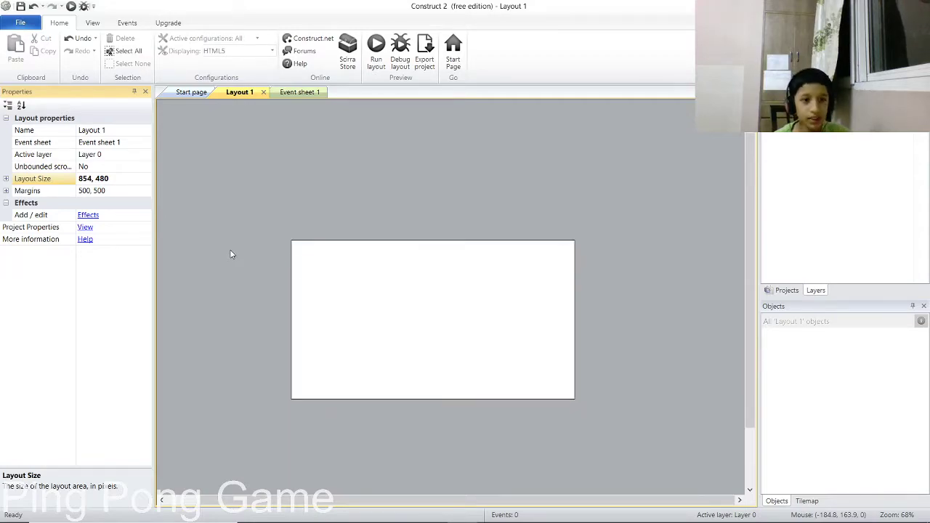
scroll(229, 251, "up", 1)
scroll(316, 339, "down", 2)
scroll(317, 339, "up", 2)
scroll(315, 337, "down", 2)
scroll(362, 290, "down", 1)
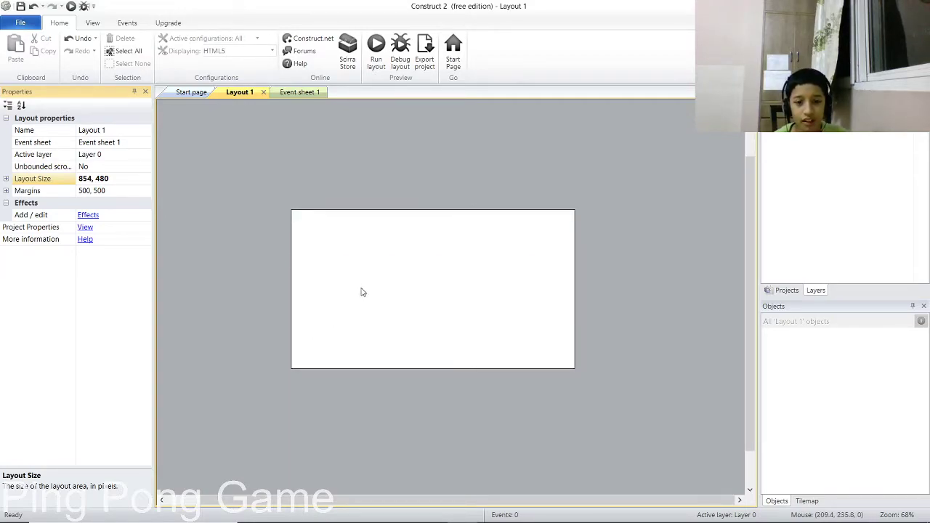
scroll(407, 293, "left", 2, "shift")
scroll(441, 276, "up", 1)
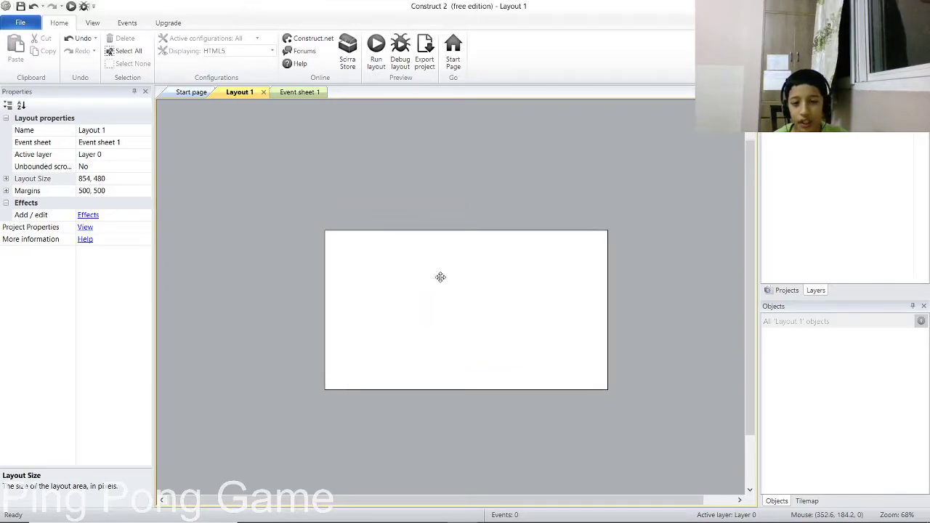
middle_click_drag(441, 276, 430, 262)
scroll(433, 264, "up", 3, "ctrl")
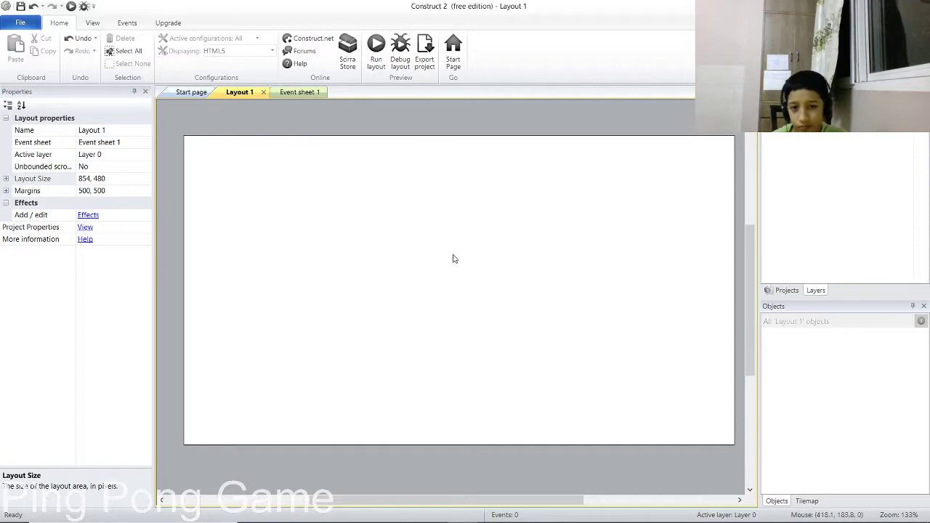
middle_click_drag(456, 257, 446, 254)
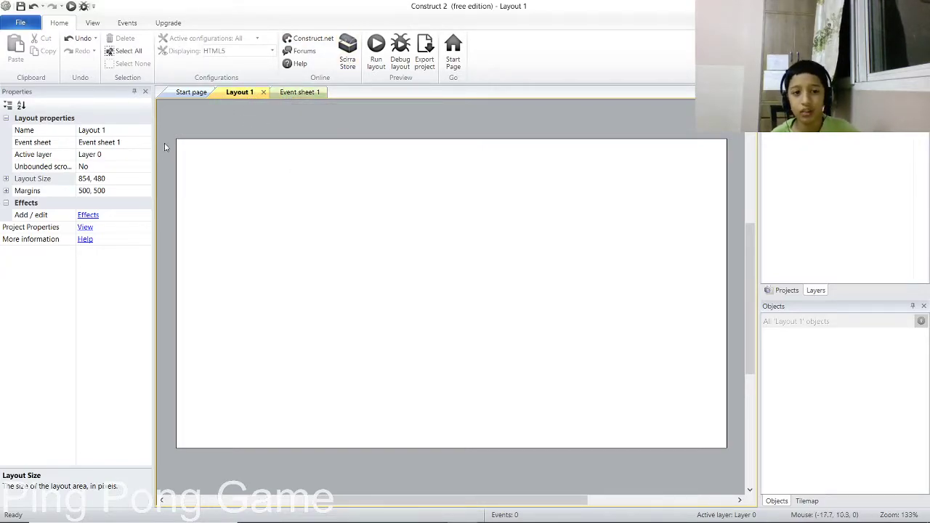
left_click_drag(165, 127, 638, 492)
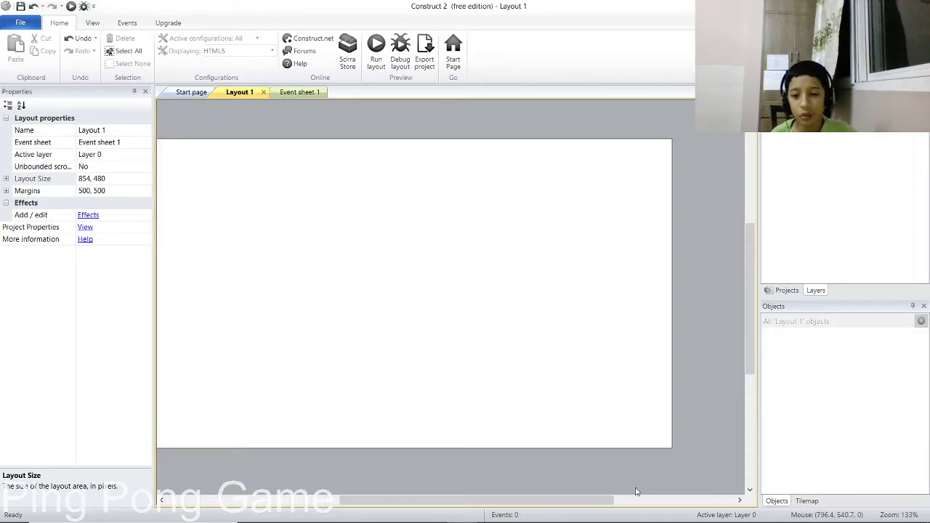
mouse_move(610, 520)
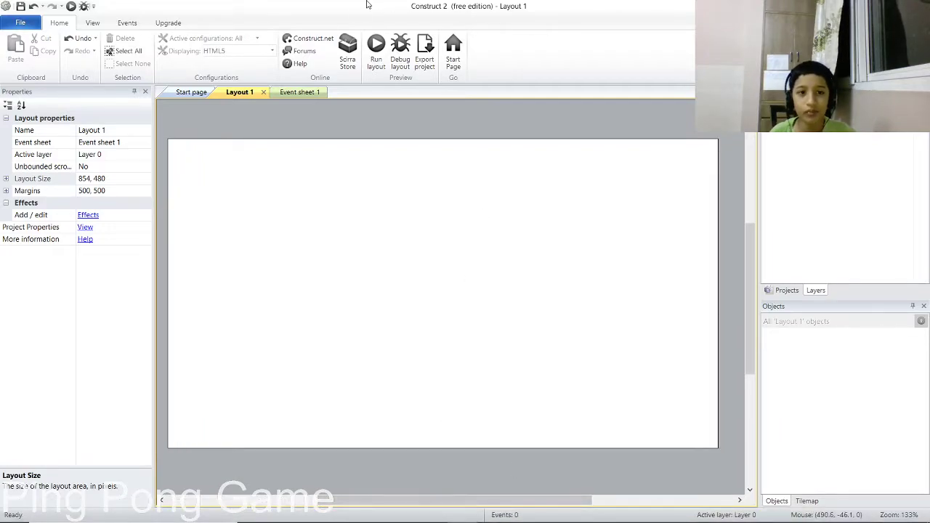
left_click(303, 93)
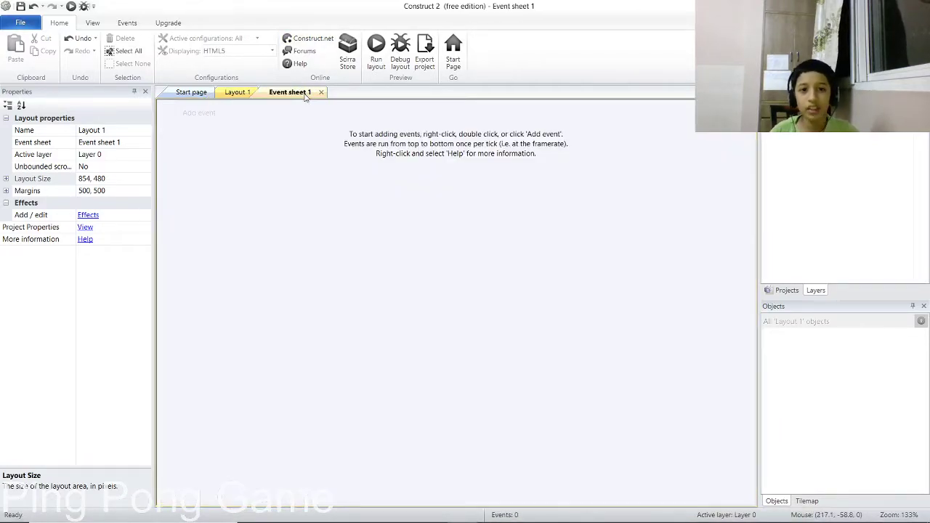
Return to Layout 1 and review Layer 0's properties and the project's folder structure.
left_click(238, 93)
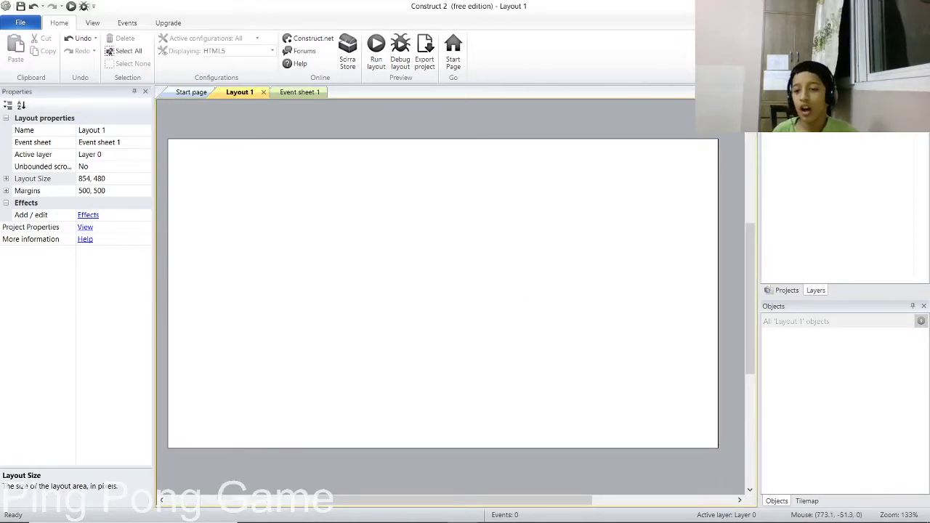
left_click(798, 138)
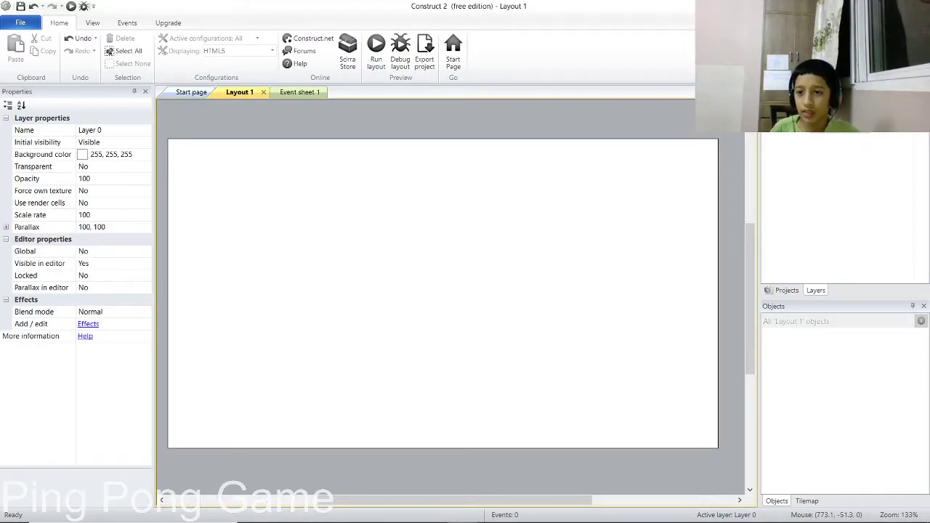
left_click(798, 290)
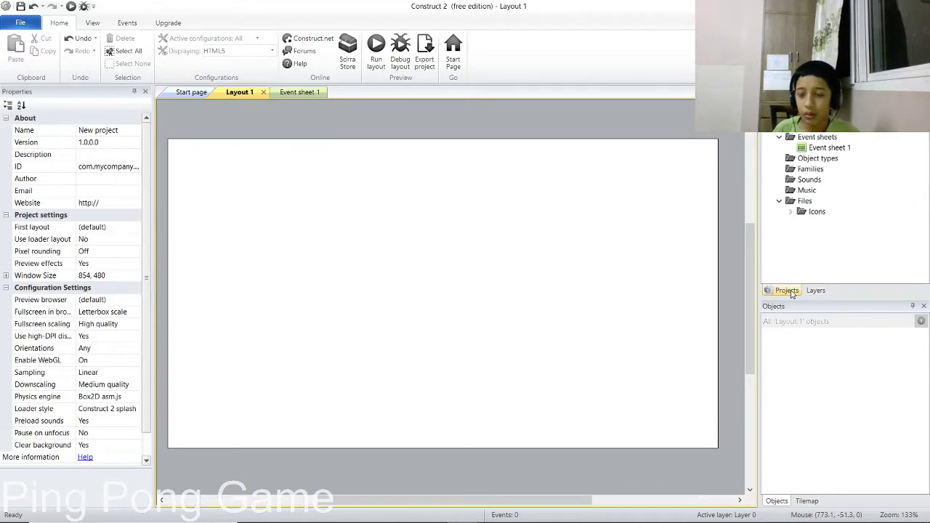
left_click(816, 291)
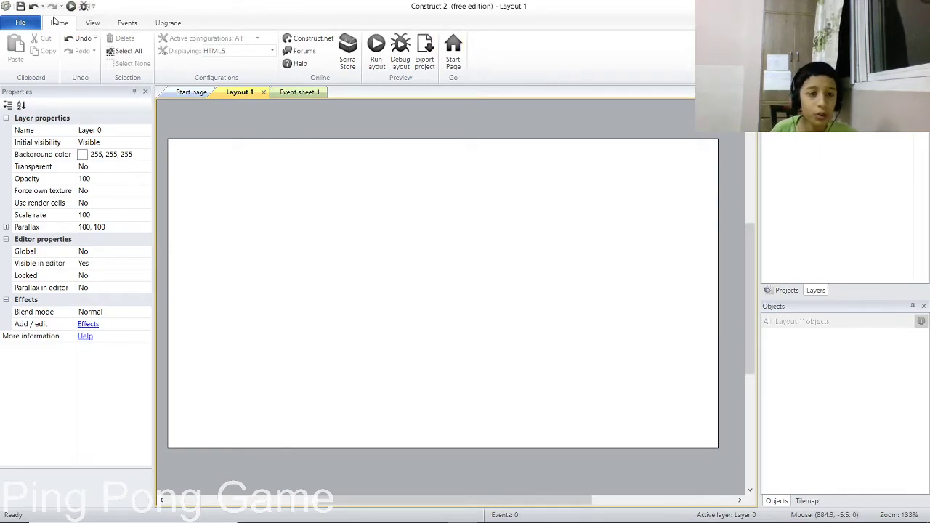
Hide the Layer Bar and show it again.
left_click(87, 23)
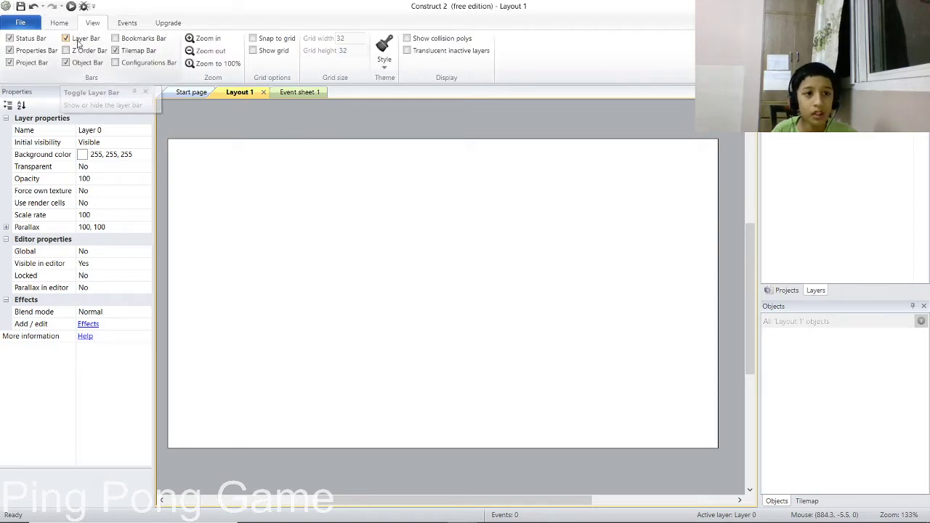
left_click(67, 39)
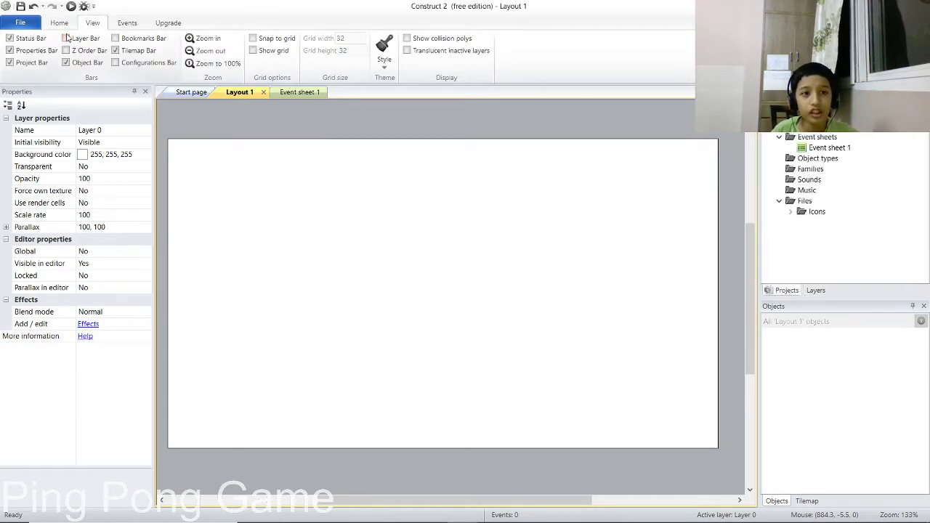
left_click(67, 38)
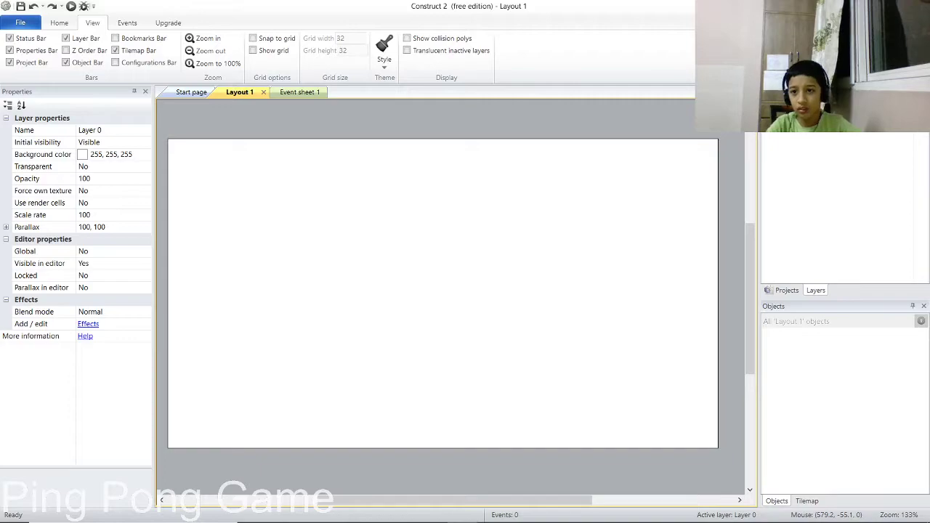
Rename Layer 0 to "backgroung" and insert a Sprite named back_ground near the middle of the layout.
key("Return")
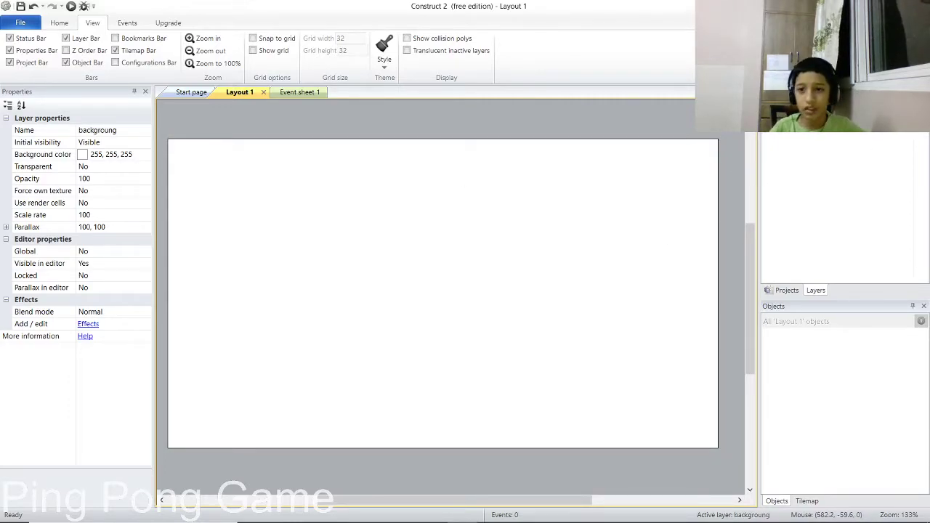
double_click(436, 275)
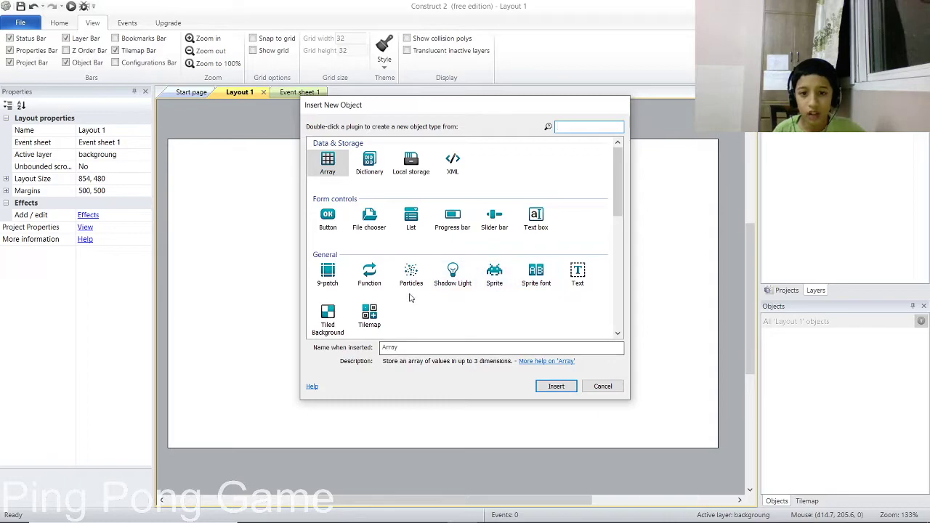
left_click(493, 272)
double_click(483, 348)
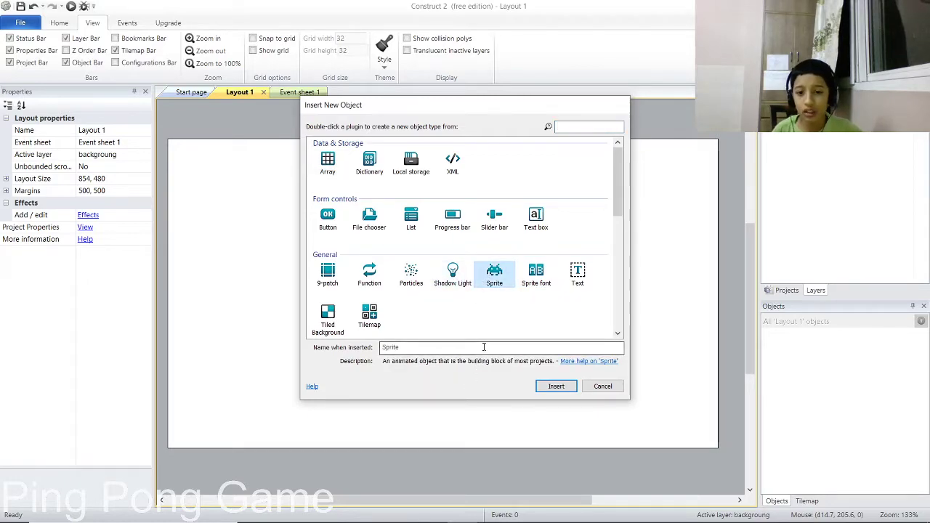
key("BackSpace")
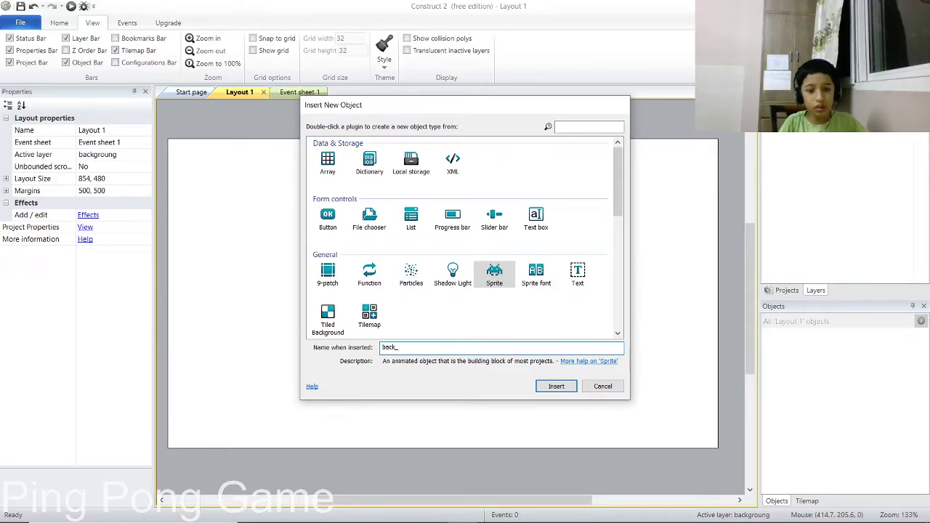
type("groun")
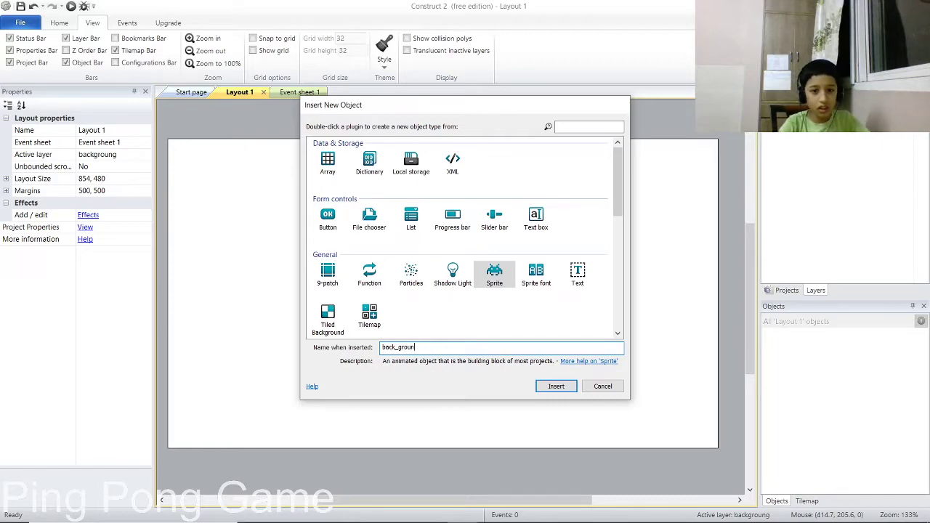
type("g")
key("Return")
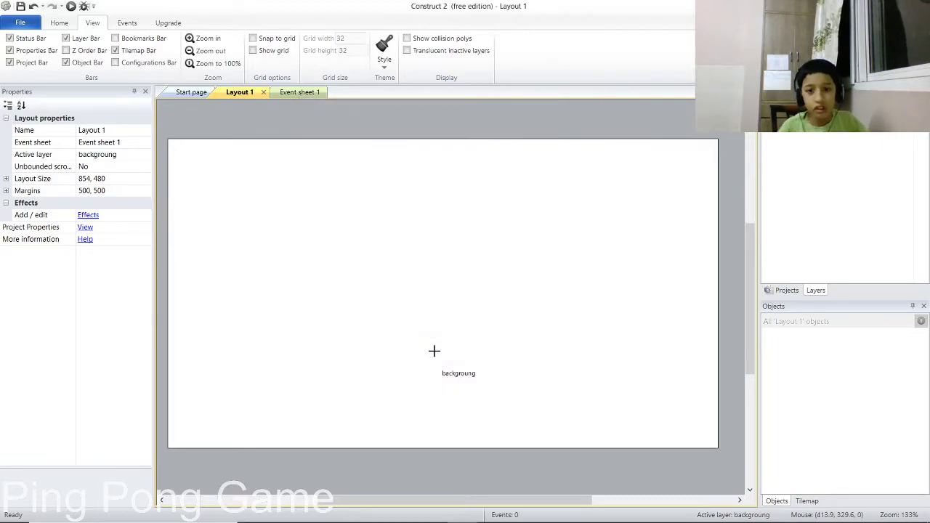
left_click(432, 281)
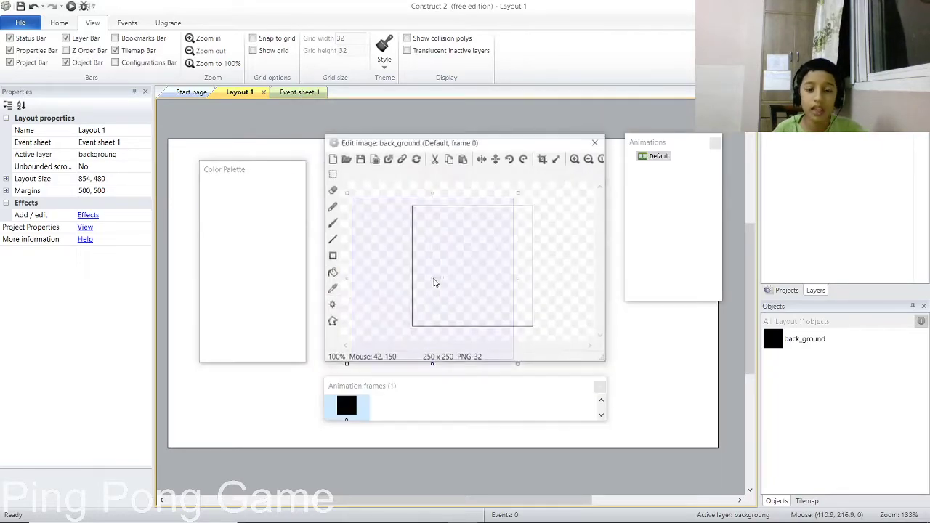
Fill the back_ground sprite's image with dark green, RGB 6, 24, 21, and close the image editor.
left_click_drag(227, 272, 249, 280)
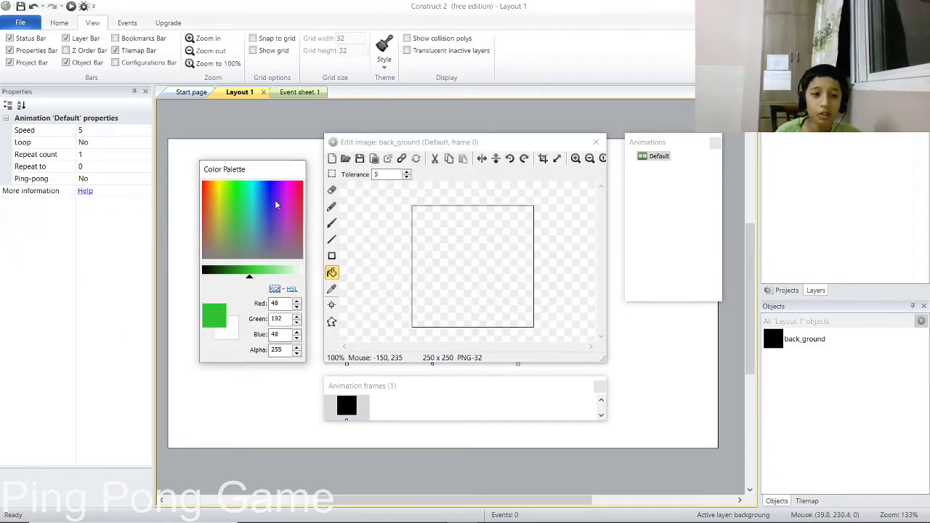
left_click_drag(275, 200, 249, 213)
left_click_drag(253, 279, 185, 259)
left_click(429, 269)
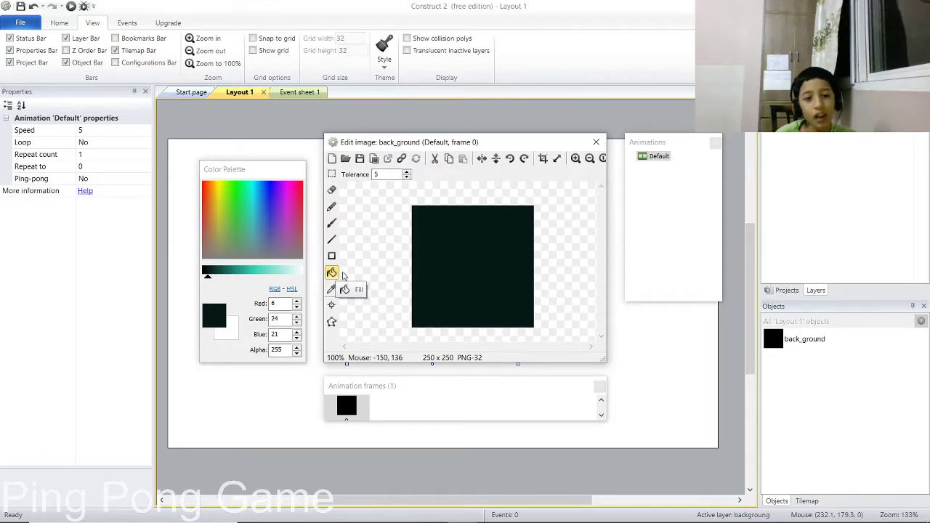
left_click(596, 142)
Move the back_ground sprite to the layout's upper-left corner and stretch it to cover the whole layout.
left_click_drag(421, 296, 236, 234)
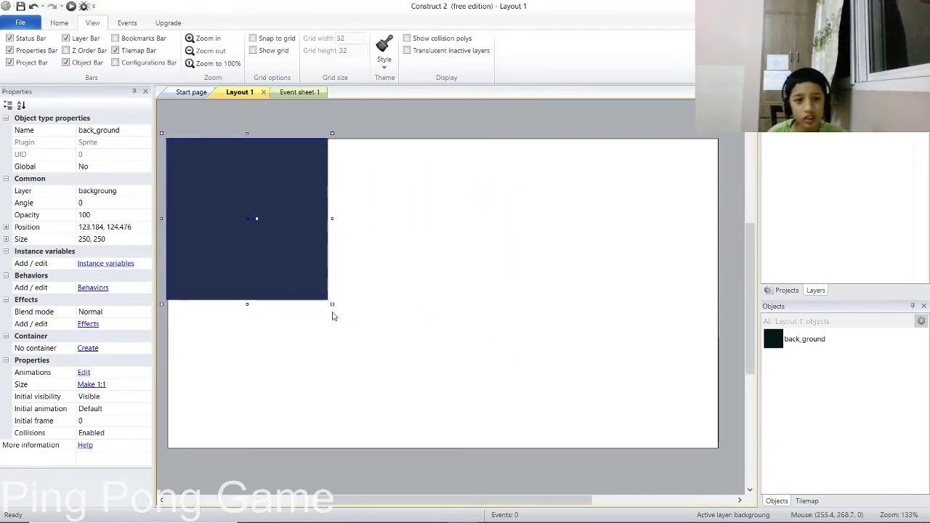
left_click_drag(333, 305, 719, 452)
left_click(729, 474)
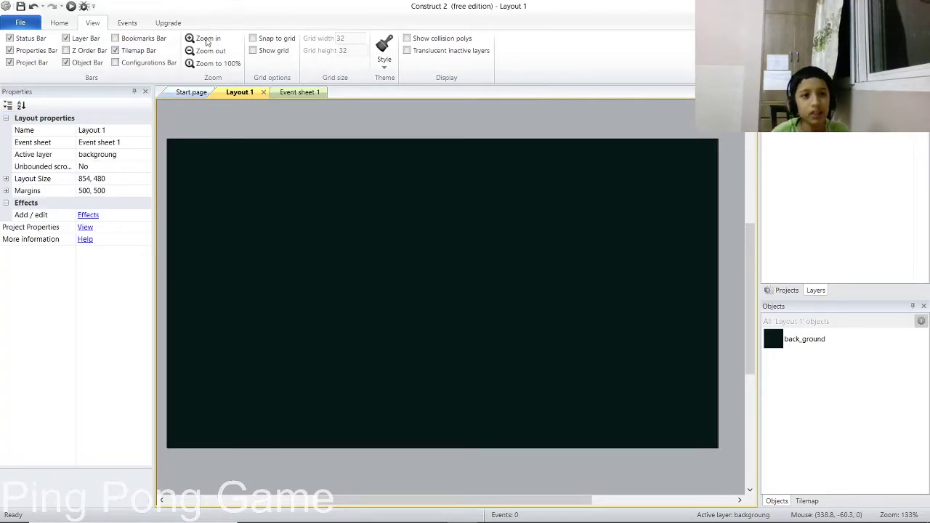
Preview the layout in the browser, close the preview and return to the layout.
left_click(71, 6)
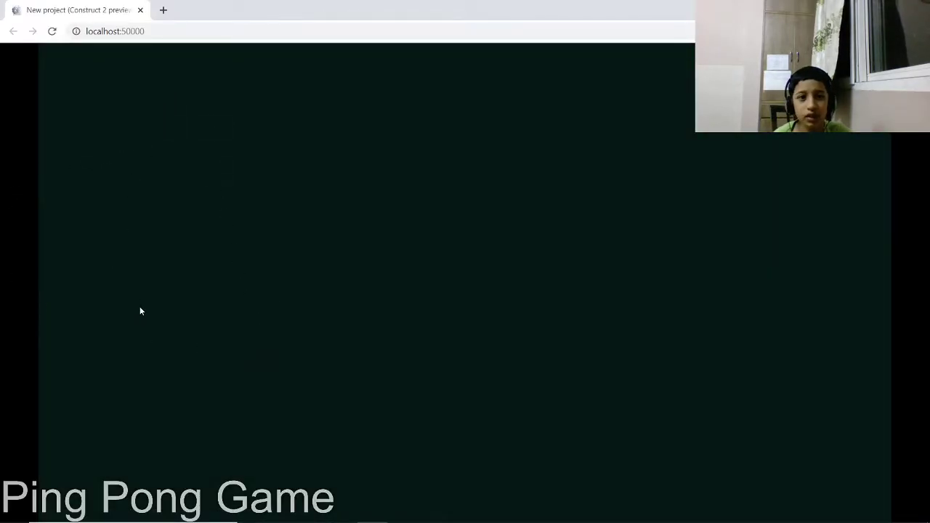
key("alt+F4")
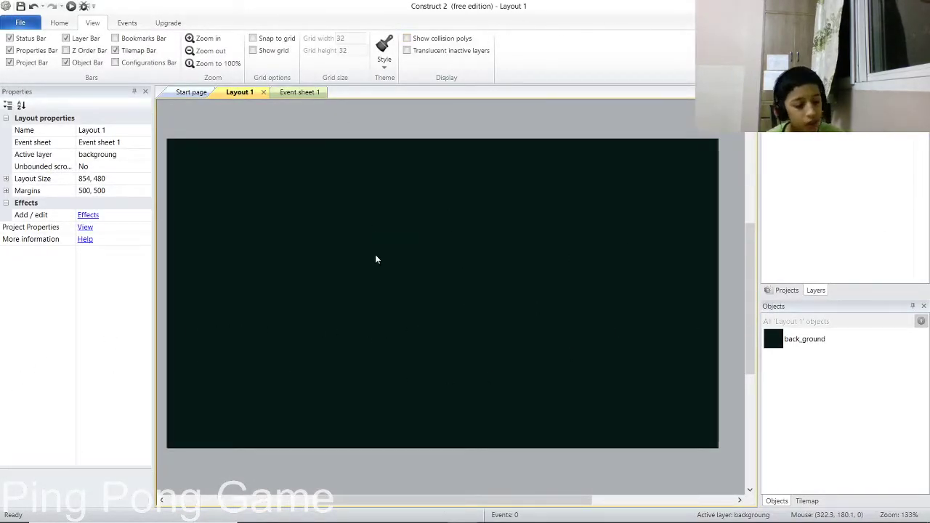
left_click(60, 23)
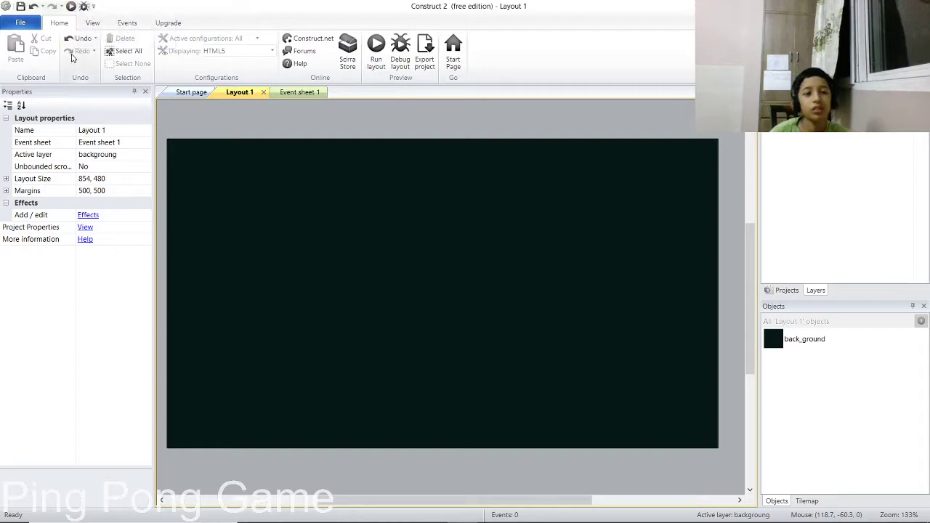
scroll(206, 233, "up", 1)
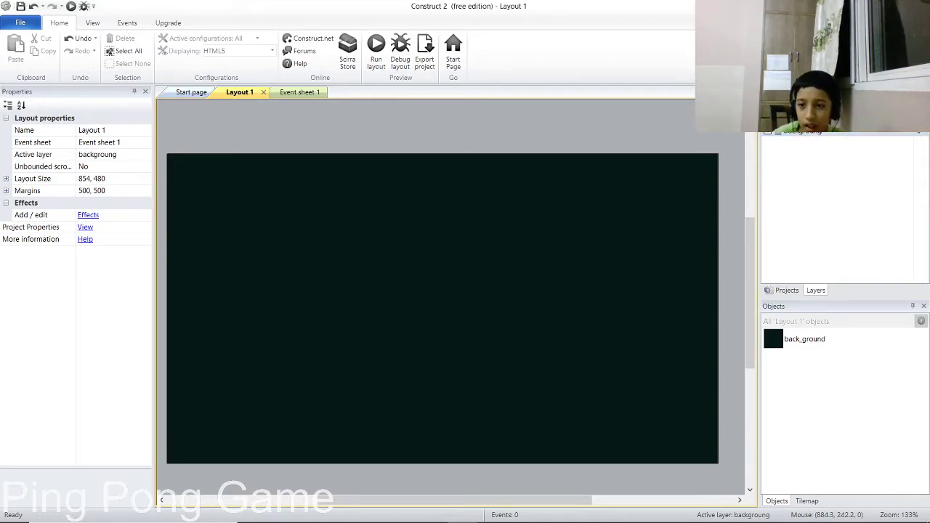
Add a new layer above the background layer, name it "game" and make it the active layer.
left_click(811, 140)
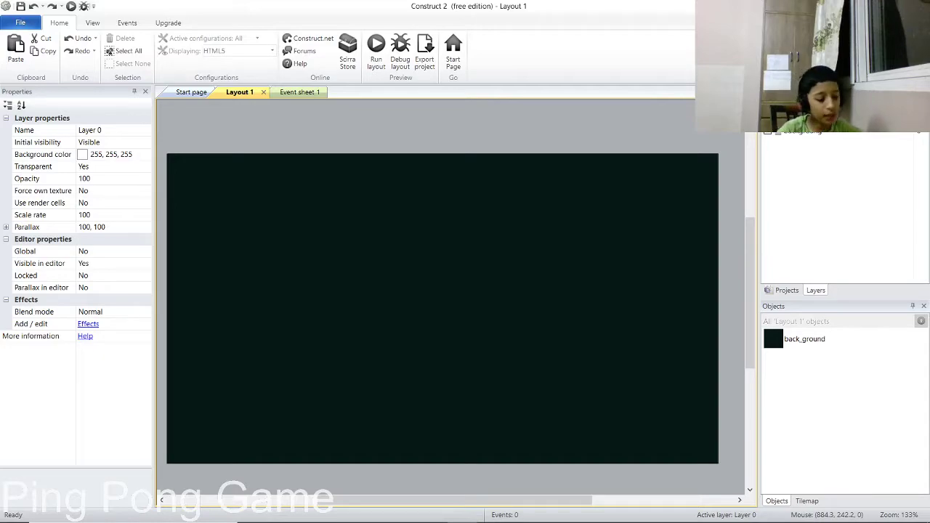
type("game")
key("Return")
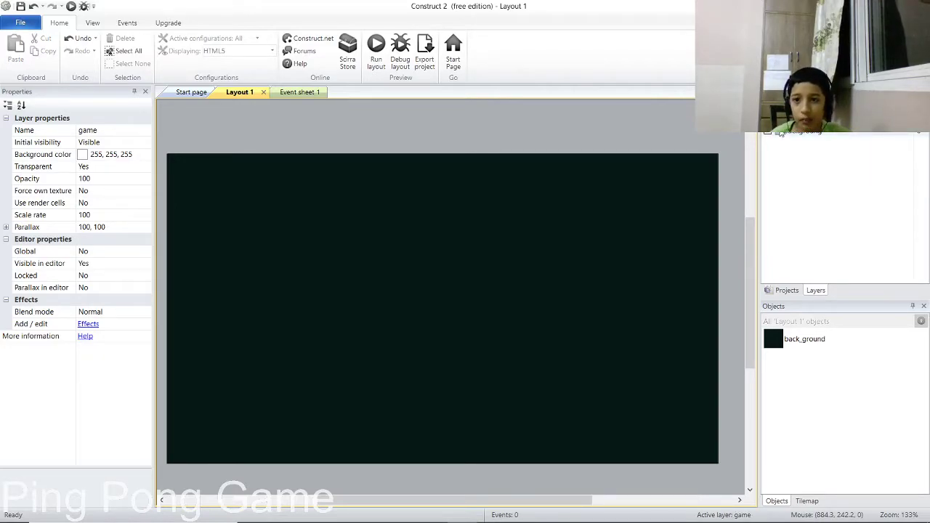
left_click(829, 134)
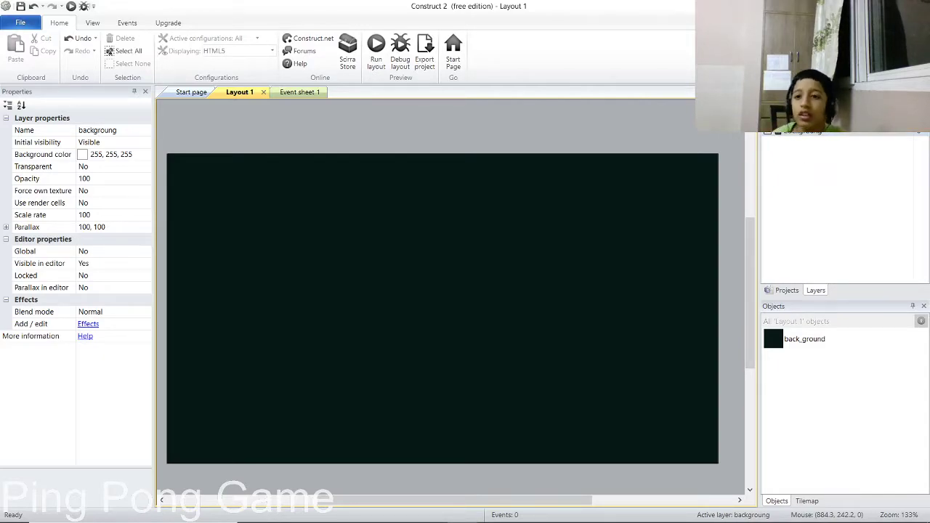
left_click(829, 121)
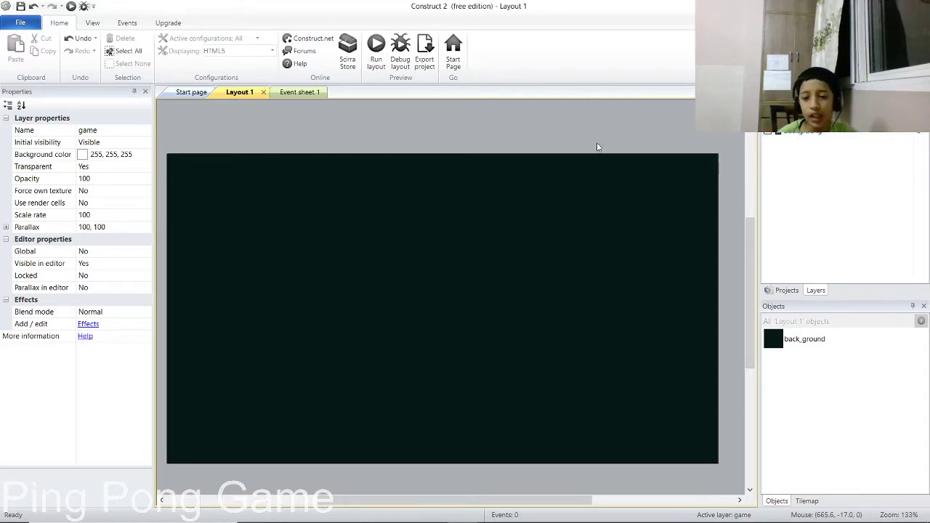
Insert a Sprite named left_paddle on the game layer near the middle of the layout.
double_click(441, 298)
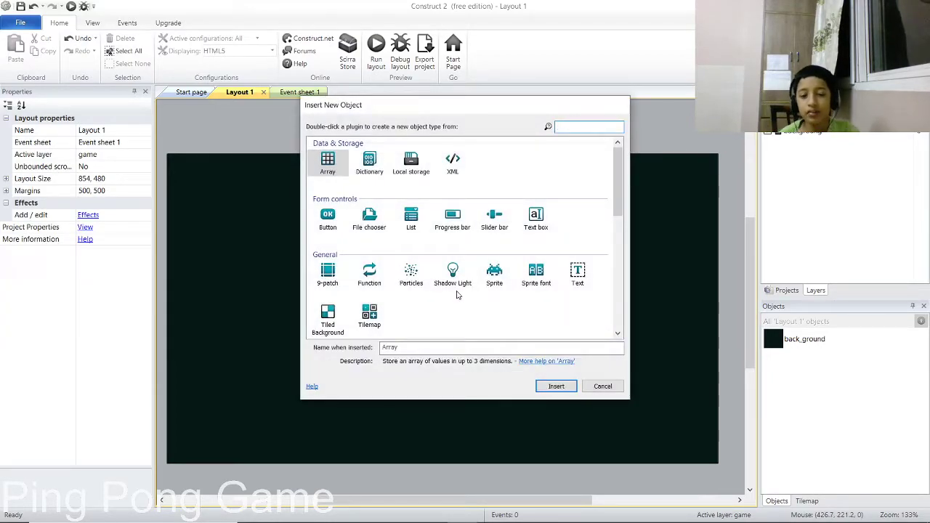
left_click(495, 275)
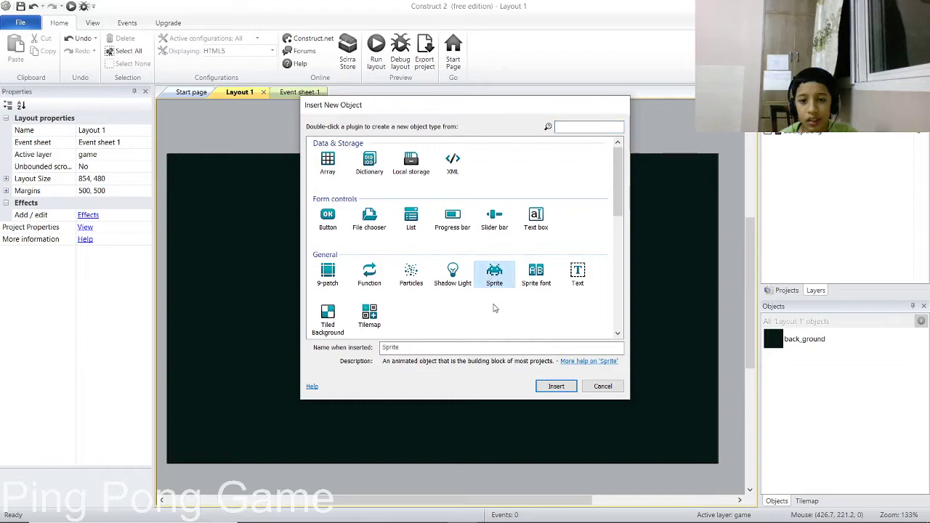
left_click(477, 347)
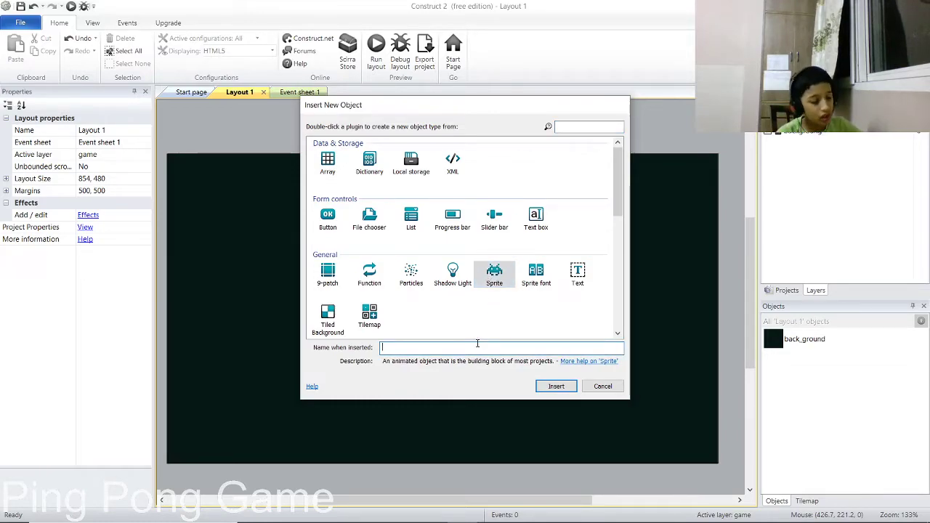
type("left")
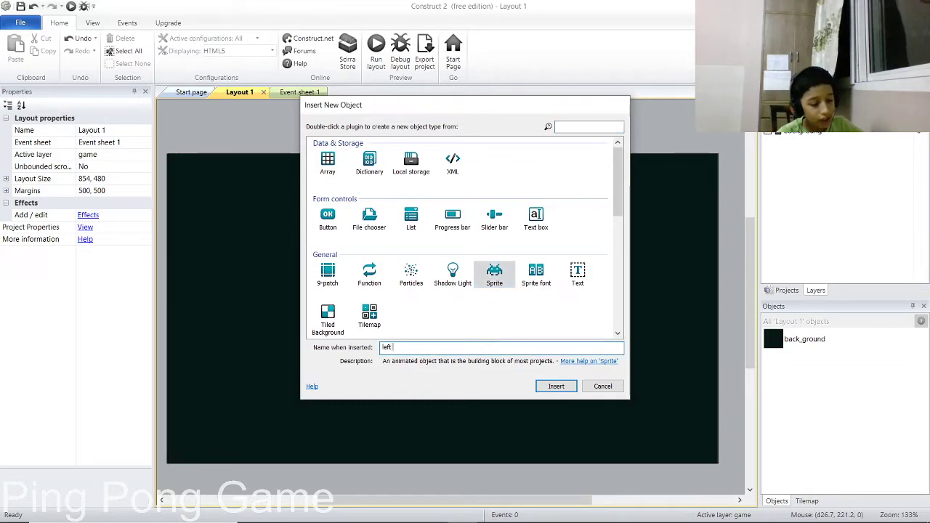
type("_paddle")
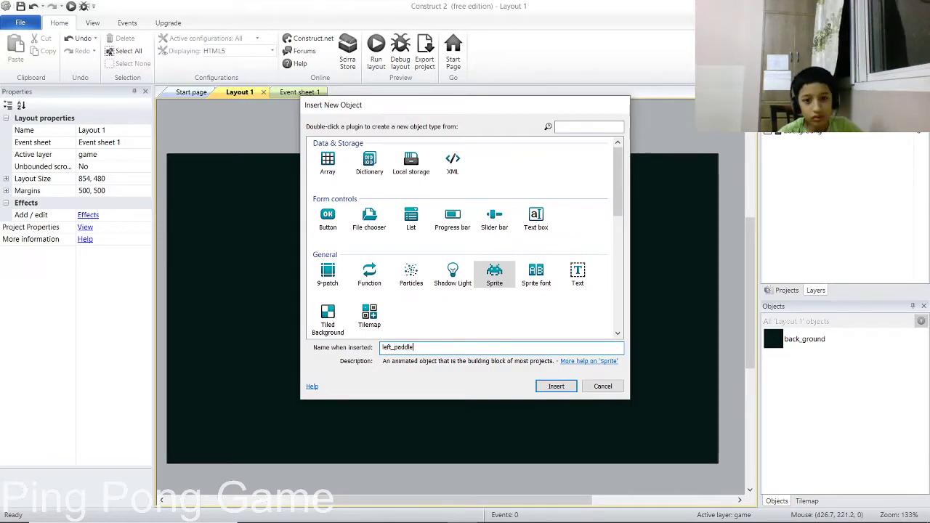
key("Return")
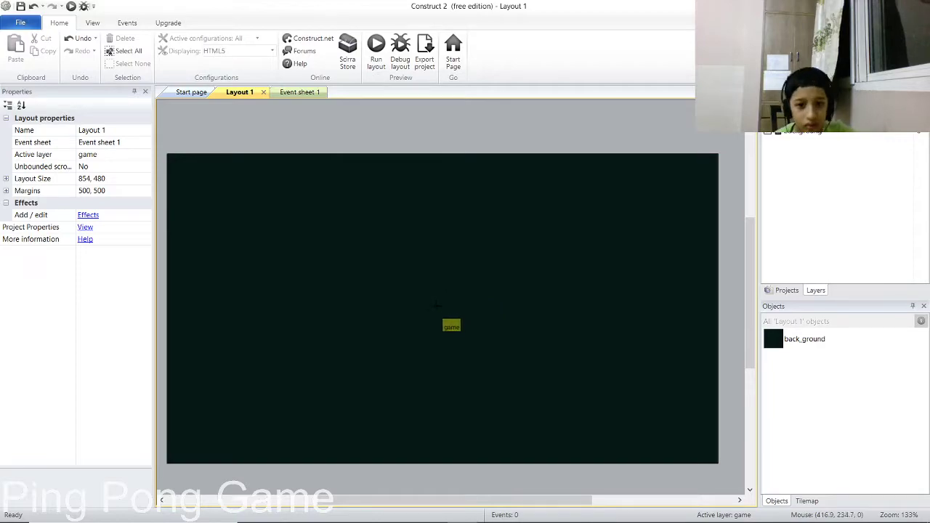
left_click(442, 309)
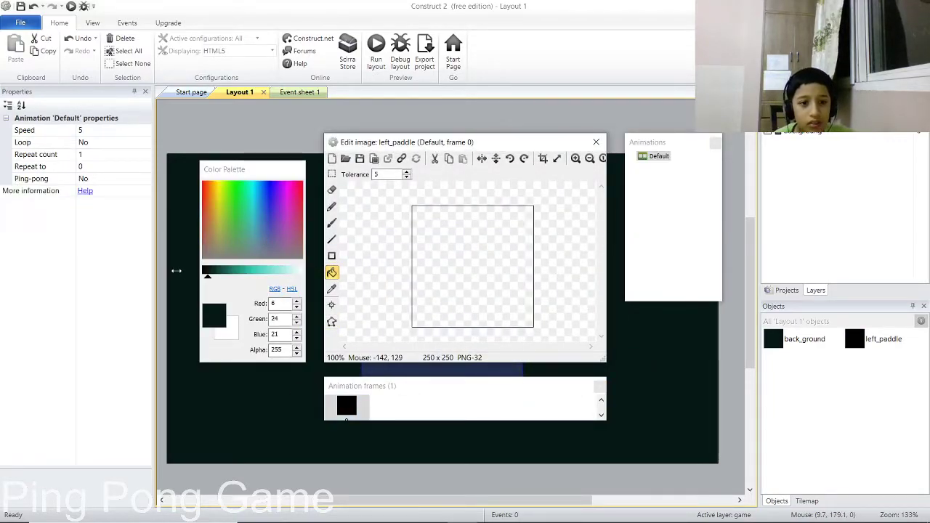
Fill the left_paddle sprite's image with red, RGB 251, 19, 3, and move the sprite to the layout's left edge.
left_click(206, 187)
left_click(500, 300)
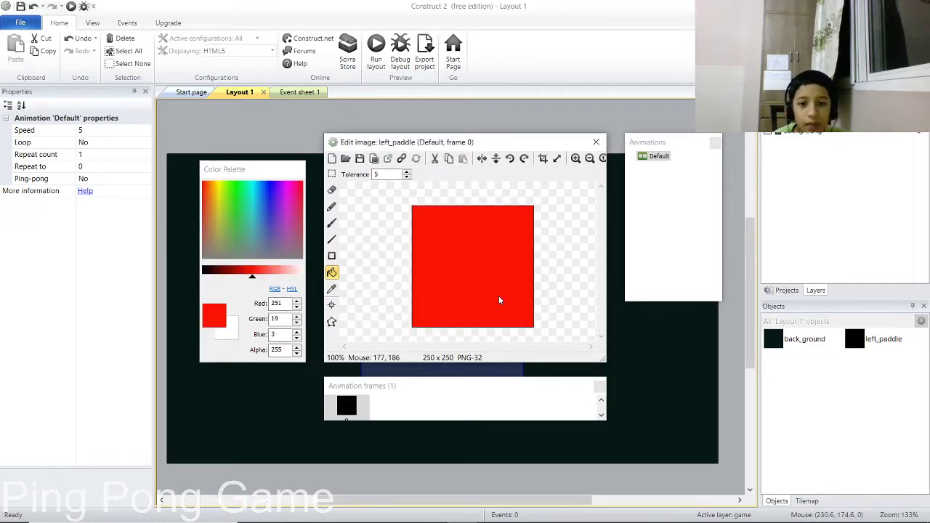
left_click(596, 144)
left_click_drag(463, 354, 266, 378)
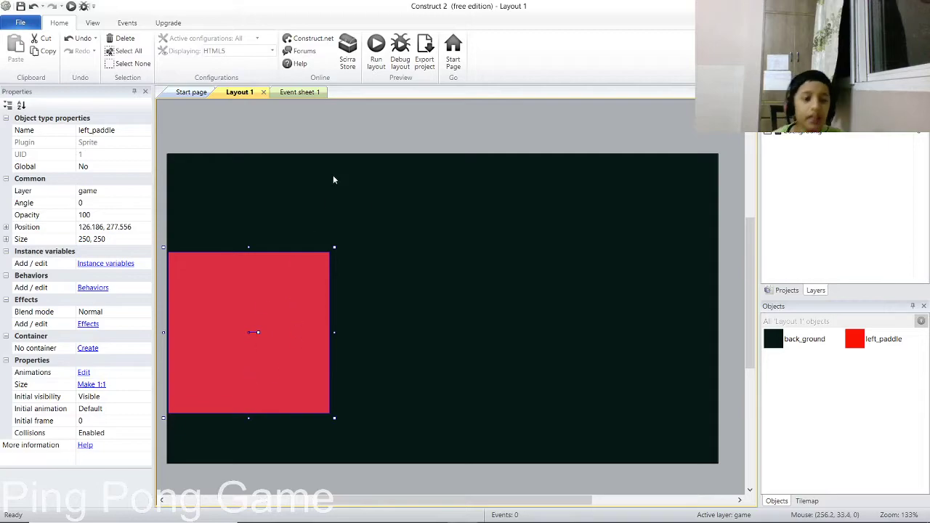
Enable snapping to the grid and set the grid width and height to 16.
left_click(92, 23)
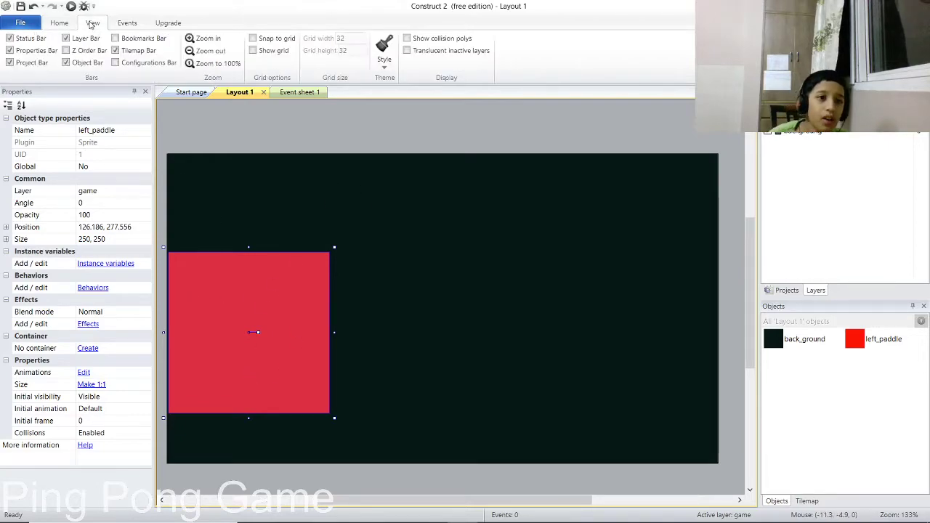
left_click(253, 38)
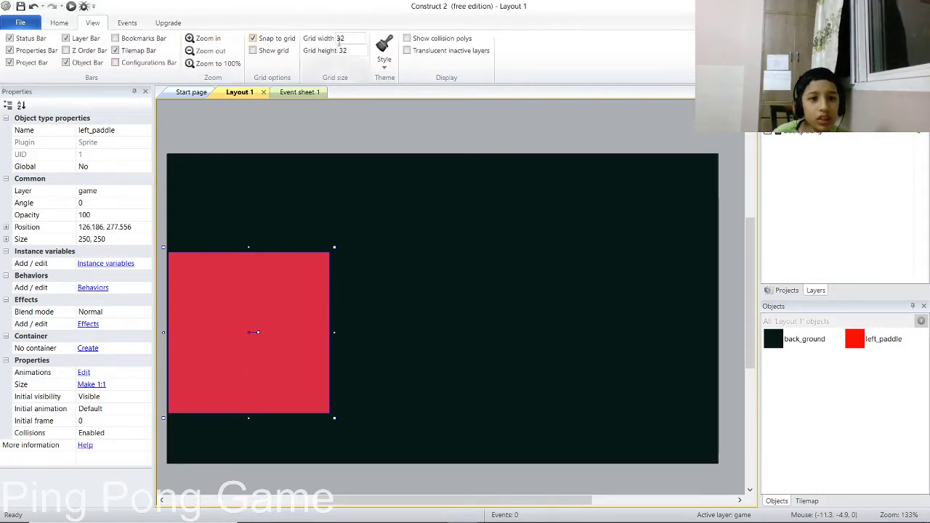
left_click(349, 37)
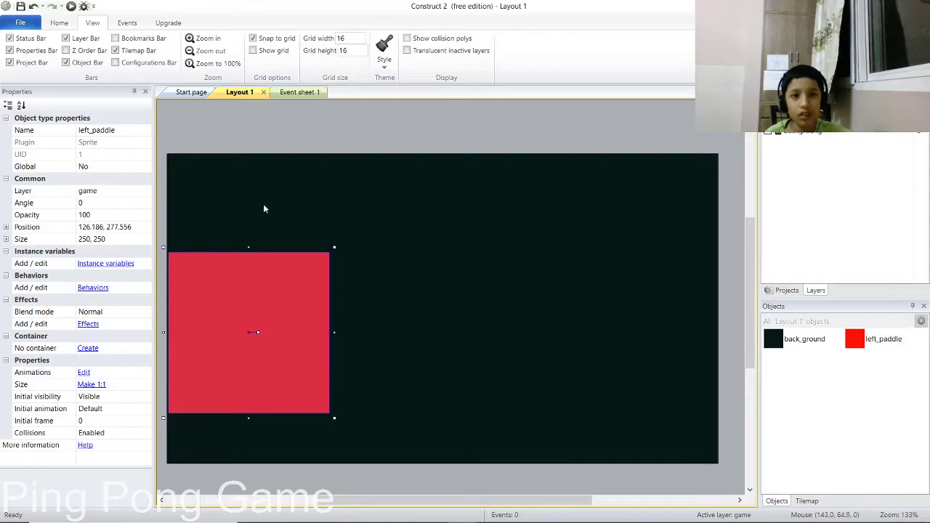
Align left_paddle to the grid at the layout's left edge and shrink it to 32 by 112.
mouse_move(290, 361)
left_mouse_down()
mouse_move(274, 368)
mouse_move(284, 362)
left_mouse_up()
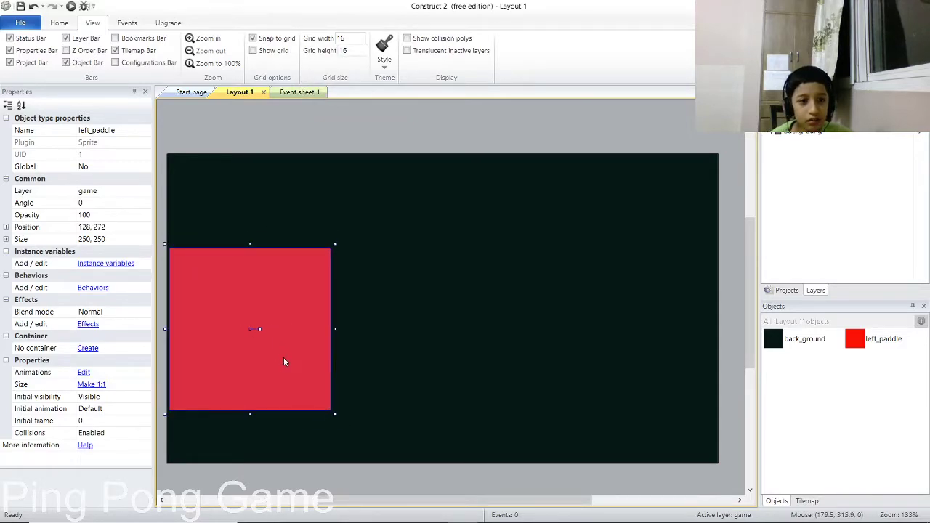
left_click_drag(335, 329, 195, 310)
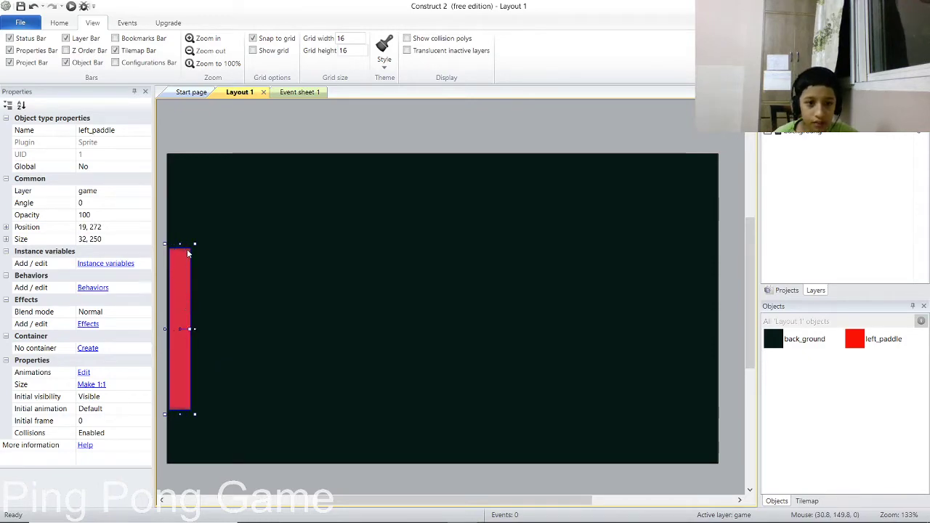
left_click_drag(179, 262, 187, 334)
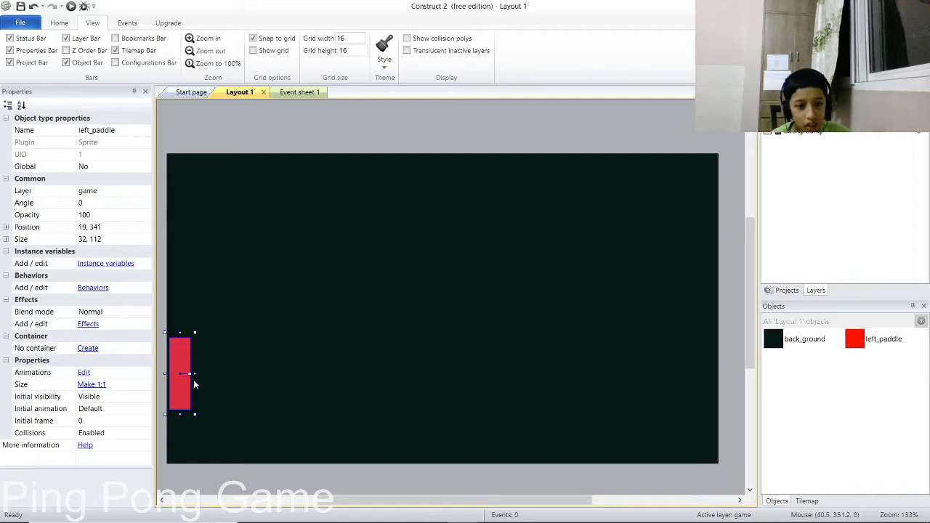
Nudge left_paddle up along the layout's left edge to a vertical position of about 274.
key("Up")
key("Up")
key("Up")
key("Up")
key("Up")
key("Up")
key("Up")
key("Up")
key("Up")
key("Up")
key("Up")
key("Up")
key("Up")
key("Up")
key("Up")
key("Up")
key("Up")
key("Up")
key("Up")
key("Up")
key("Up")
key("Up")
key("Up")
key("Up")
key("Up")
key("Up")
key("Up")
key("Up")
key("Up")
key("Up")
key("Up")
key("Up")
key("Up")
key("Up")
key("Up")
key("Up")
key("Up")
key("Up")
key("Up")
key("Up")
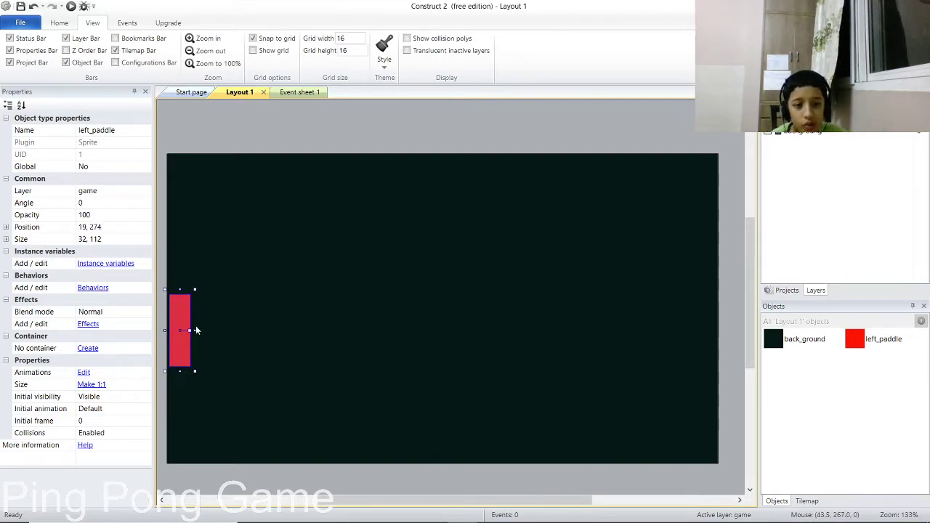
Resize left_paddle to 32 wide and 128 high.
left_click_drag(192, 330, 186, 325)
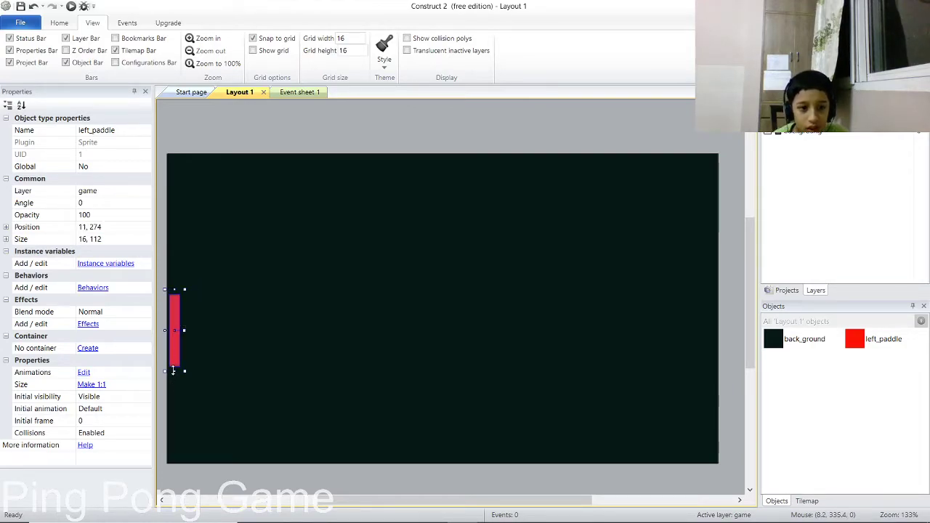
left_click_drag(173, 371, 177, 382)
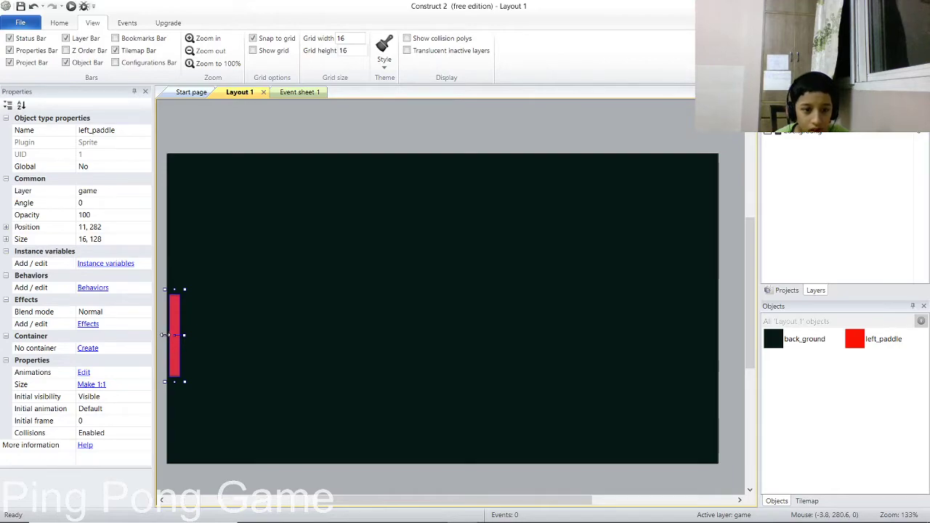
left_click_drag(162, 333, 159, 336)
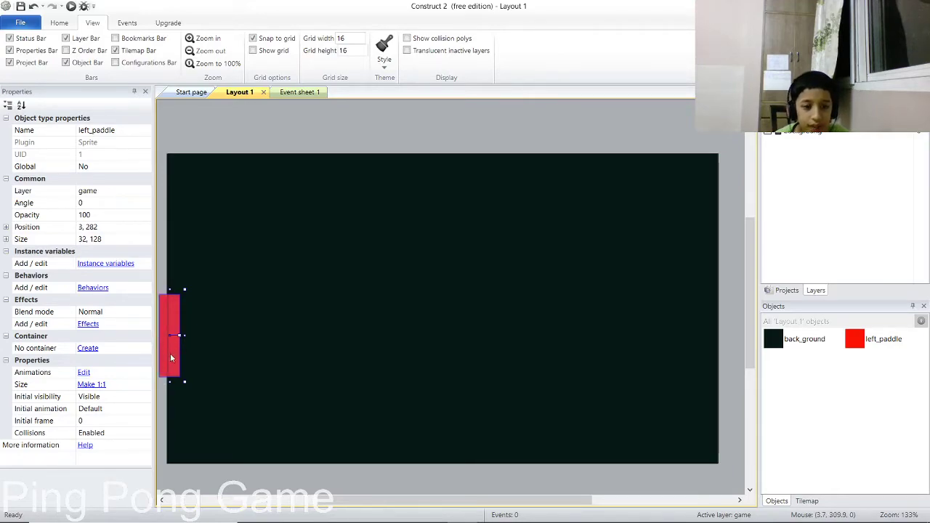
Nudge left_paddle to position 29, 243, leaving a small gap to the layout's left edge, and deselect it.
key("Right")
key("Right")
key("Right")
key("Right")
key("Right")
key("Right")
key("Right")
key("Right")
key("Right")
key("Right")
key("Right")
key("Right")
key("Right")
key("Up")
key("Up")
key("Up")
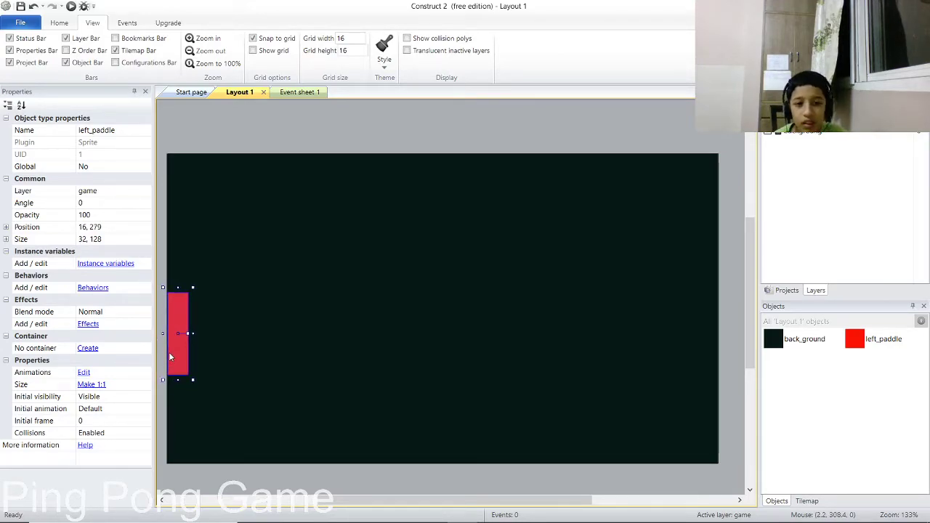
key("Up")
key("Up")
key("Up")
key("Up")
key("Up")
key("Up")
key("Up")
key("Up")
key("Up")
key("Up")
key("Up")
key("Up")
key("Up")
key("Up")
key("Up")
key("Up")
key("Up")
key("Up")
key("Up")
key("Up")
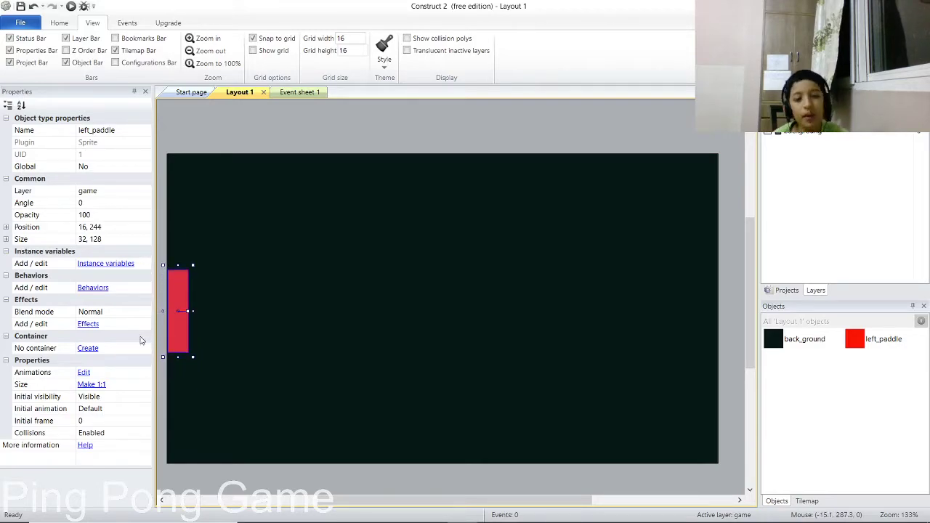
key("Right")
key("Right")
key("Right")
key("Right")
key("Right")
key("Right")
key("Right")
key("Right")
key("Right")
key("Up")
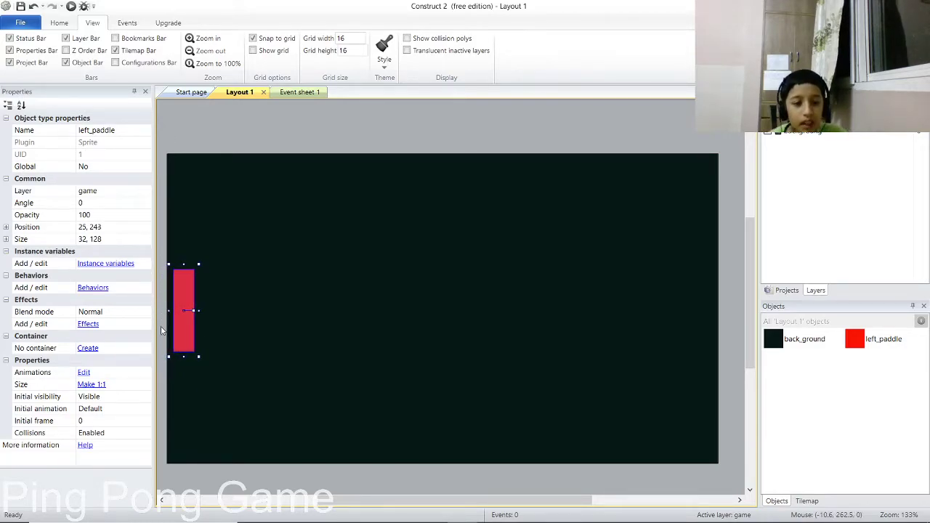
key("Right")
key("Right")
key("Right")
key("Right")
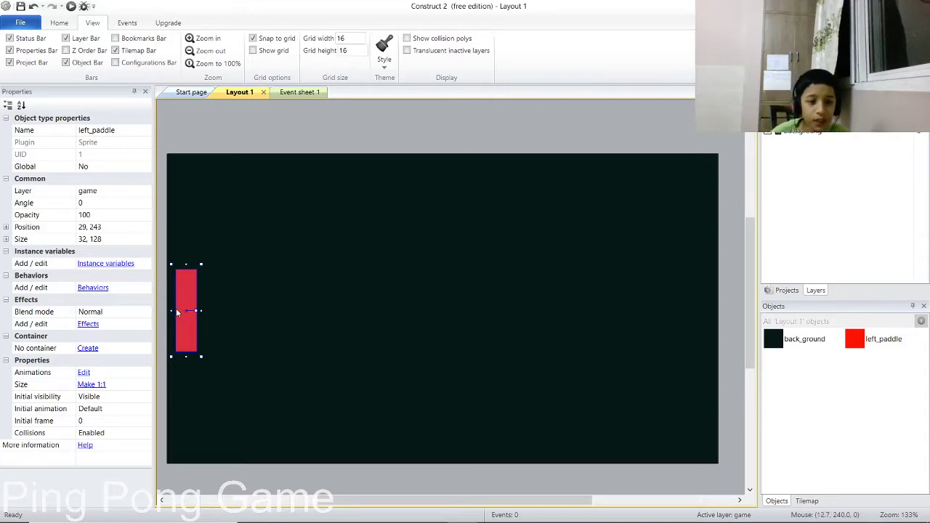
left_click(352, 138)
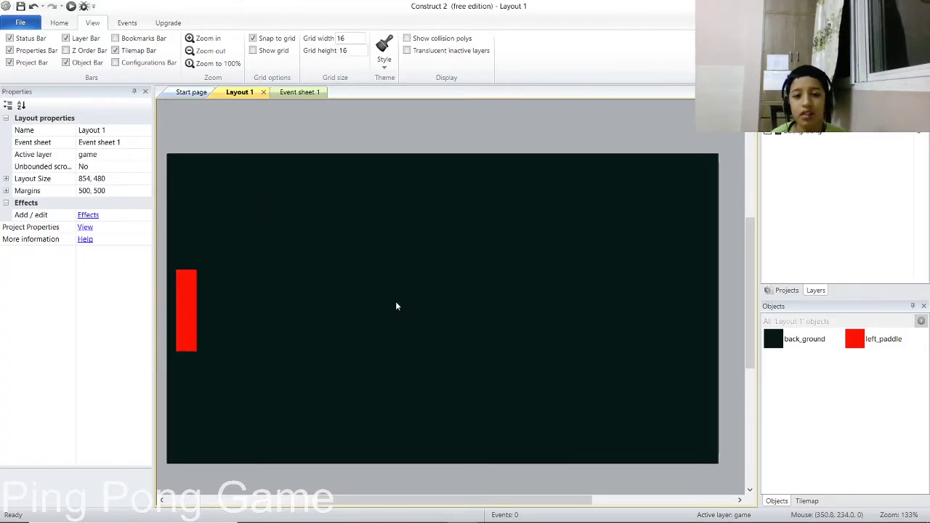
Insert a Sprite named right_paddle on the game layer near the layout's right edge.
double_click(415, 302)
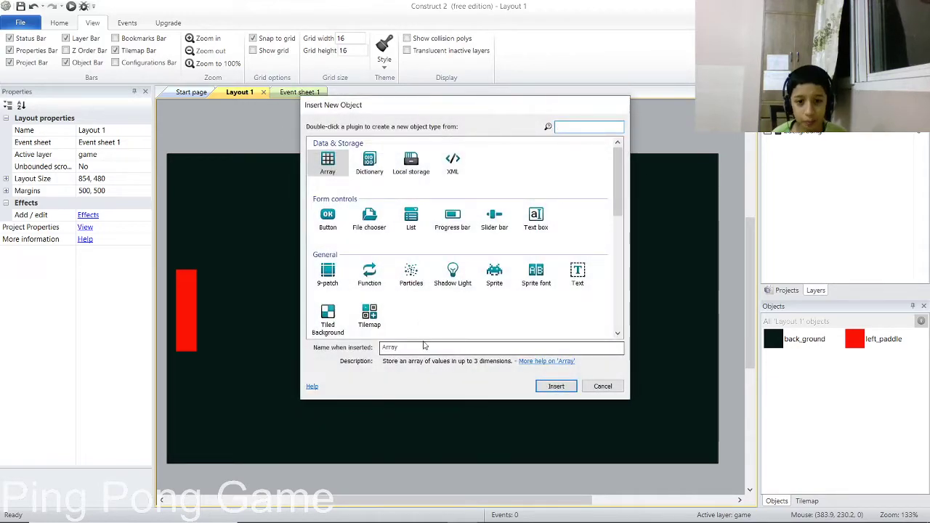
left_click(494, 274)
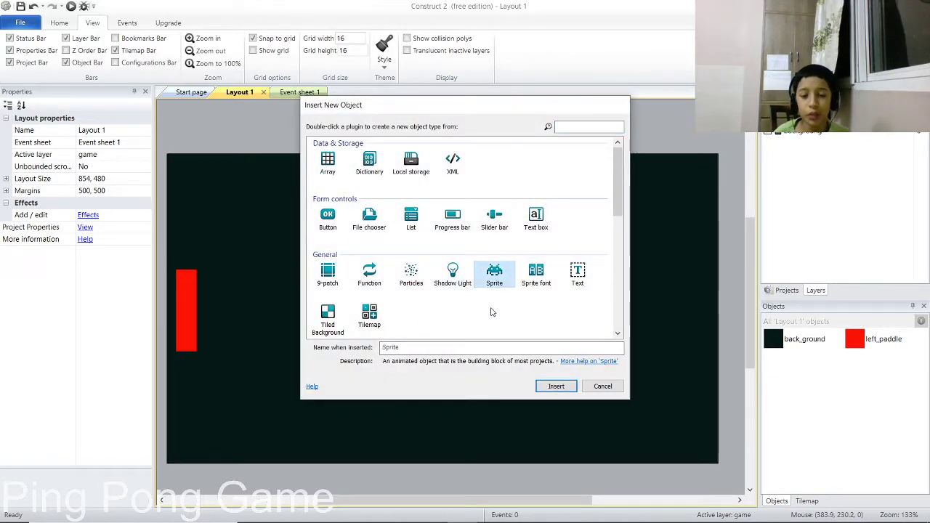
double_click(471, 349)
key("BackSpace")
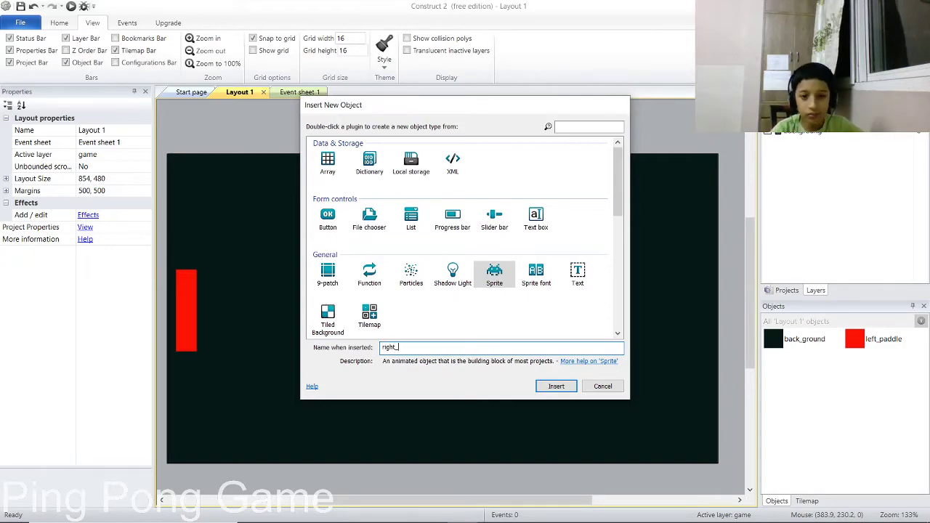
type("right_pa")
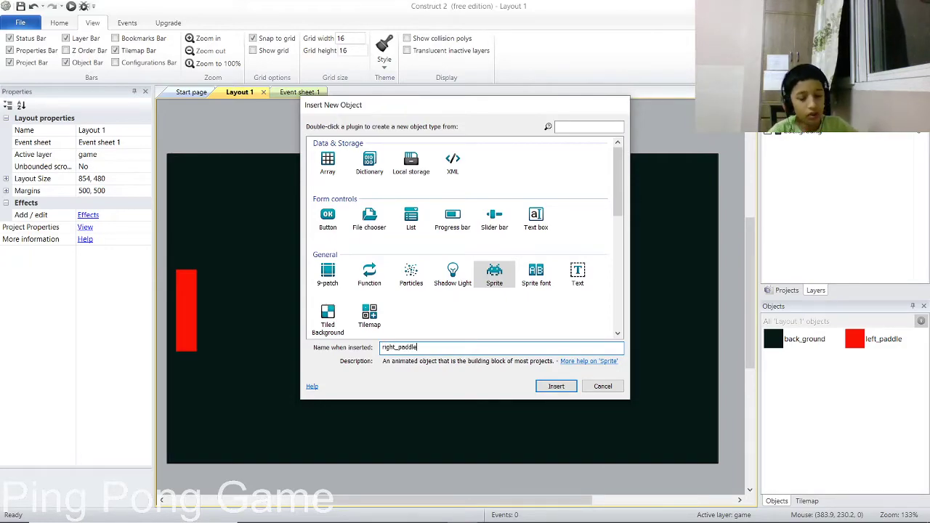
type("ddle")
key("Return")
left_click(695, 313)
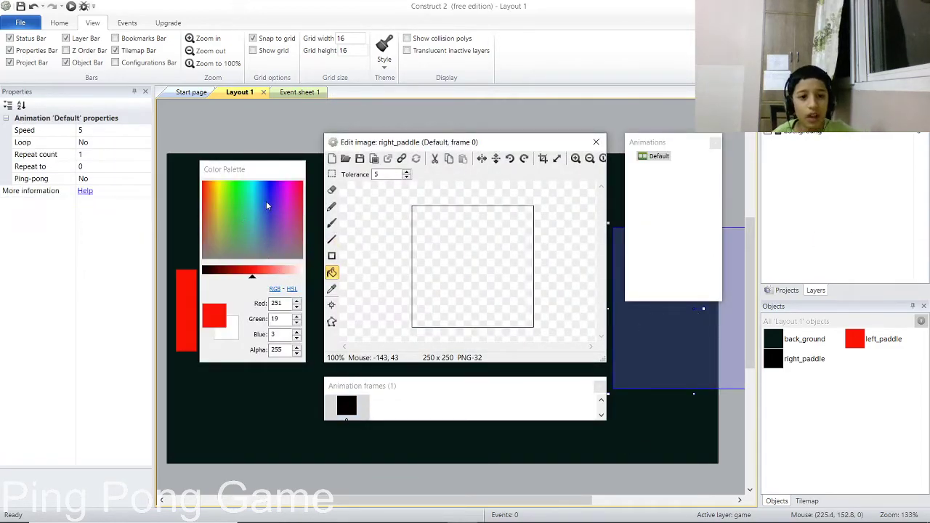
Fill the right_paddle sprite's image with blue, RGB 16, 21, 238, and move the sprite fully inside the layout at 720, 240.
left_click(269, 189)
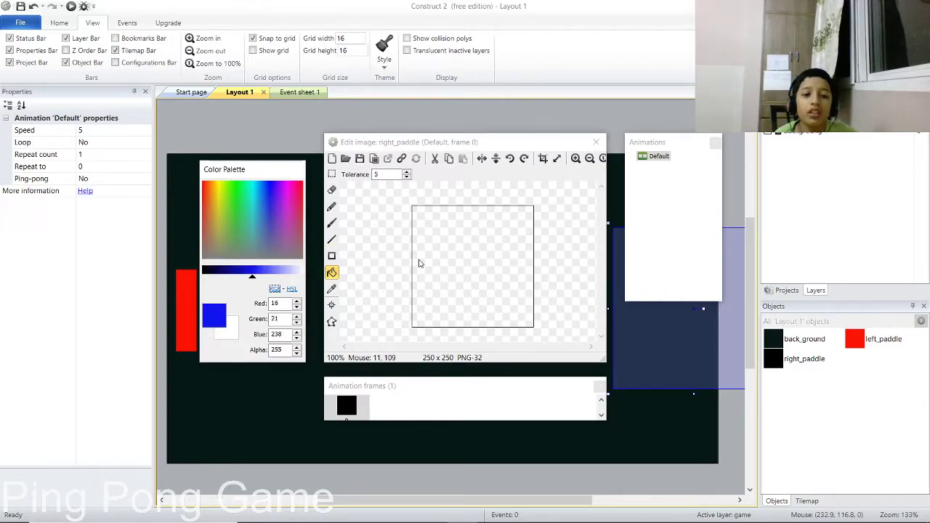
left_click(420, 282)
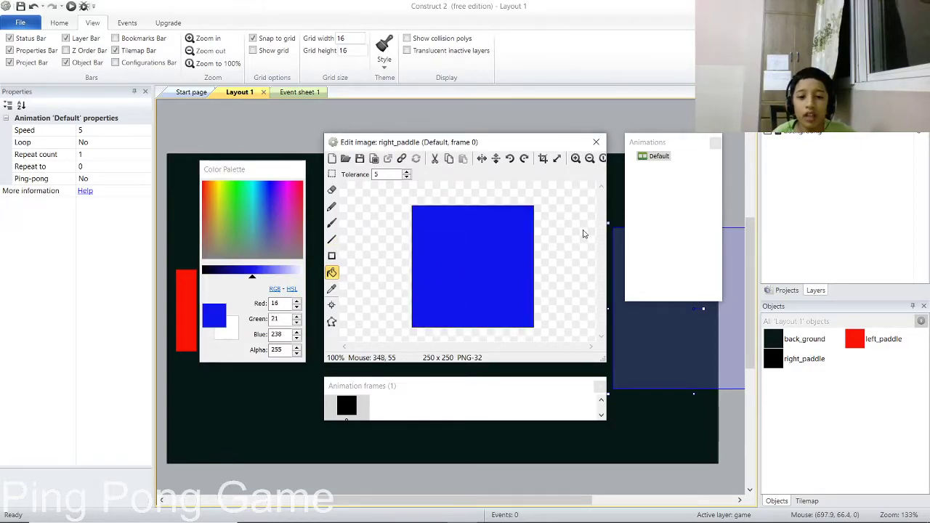
left_click(596, 142)
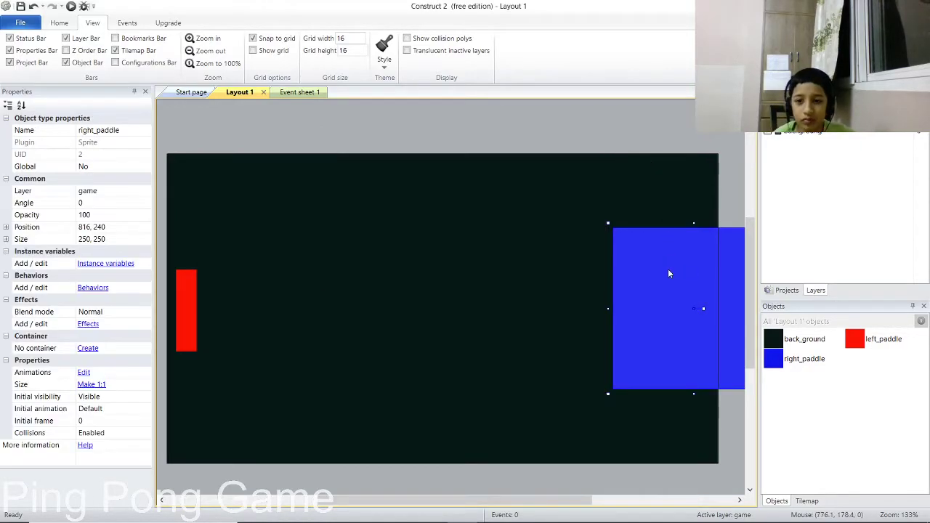
left_click_drag(668, 269, 607, 273)
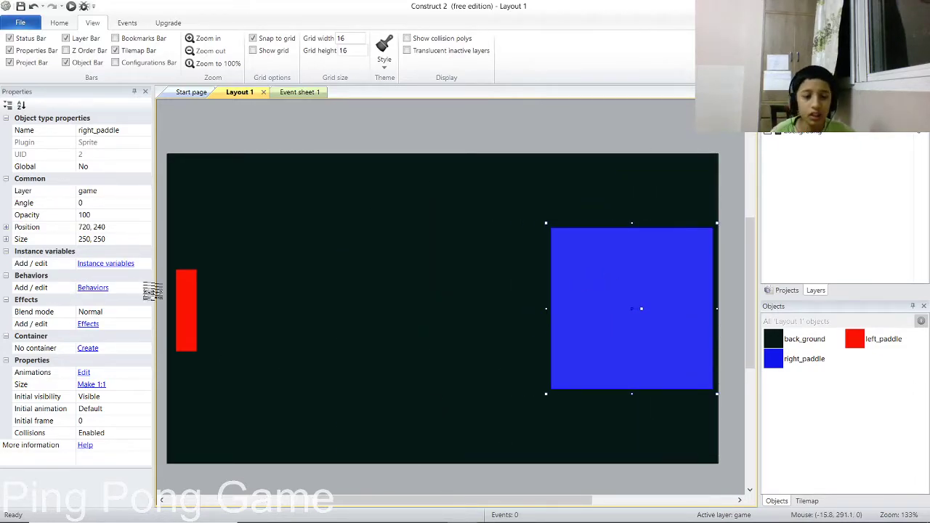
Check left_paddle's size, set right_paddle's size to 32, 128 and move it to 832, 240 at the layout's right edge.
left_click(193, 302)
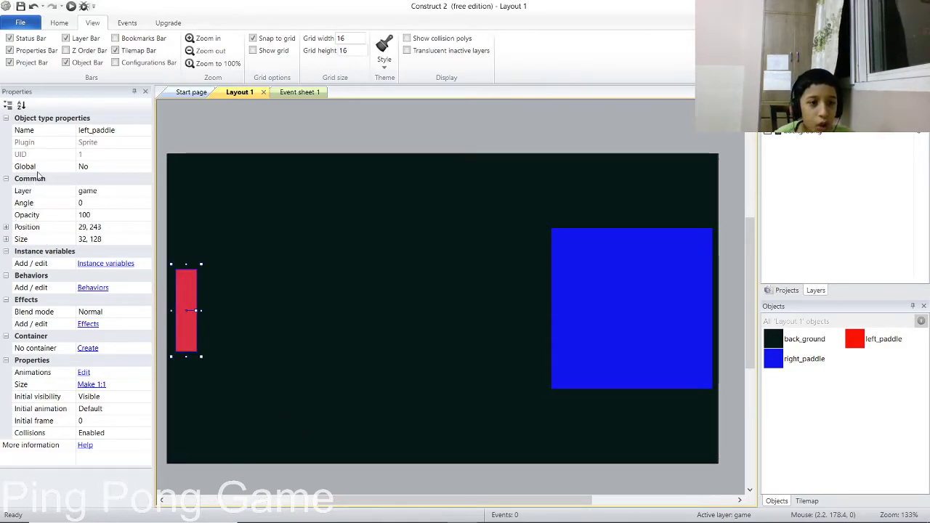
left_click(97, 238)
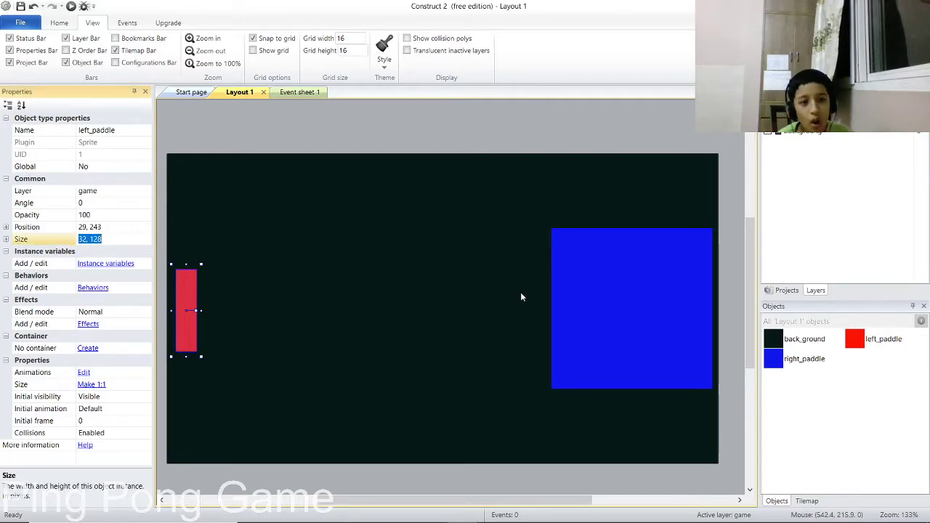
left_click(555, 301)
left_click(122, 240)
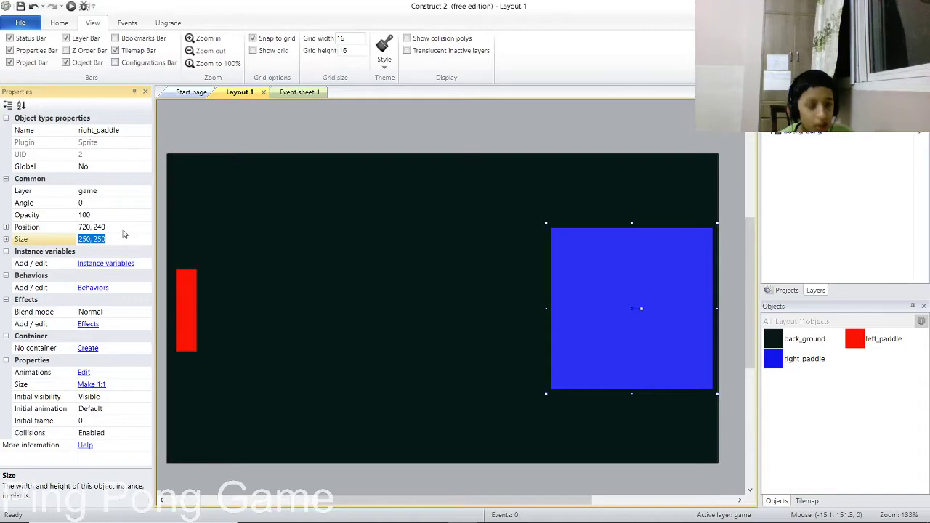
type("32, 128")
key("Return")
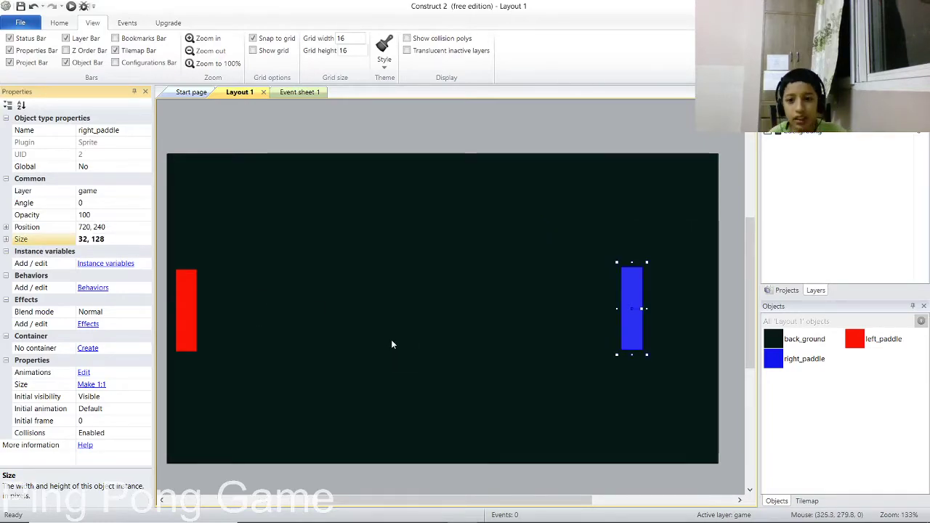
left_click_drag(615, 326, 706, 336)
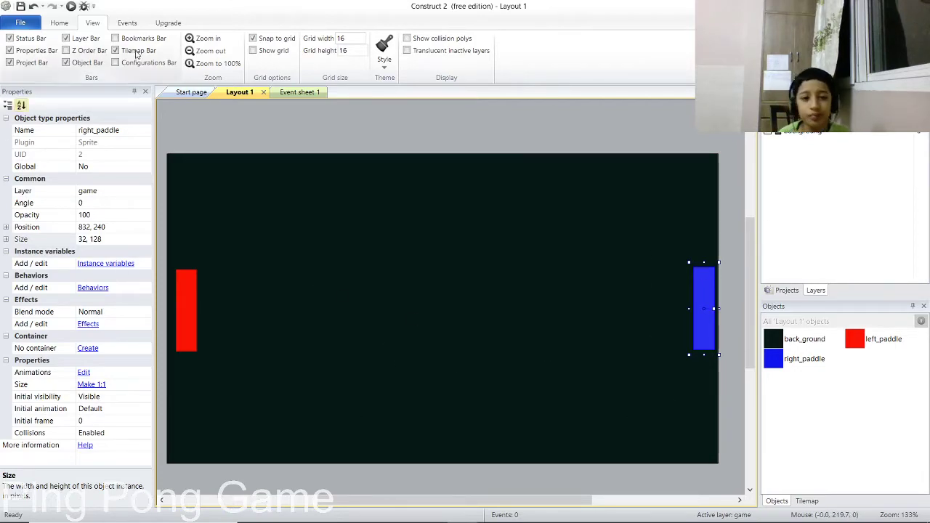
Show the layout grid briefly, hide it again and turn off snapping to the grid.
left_click(253, 50)
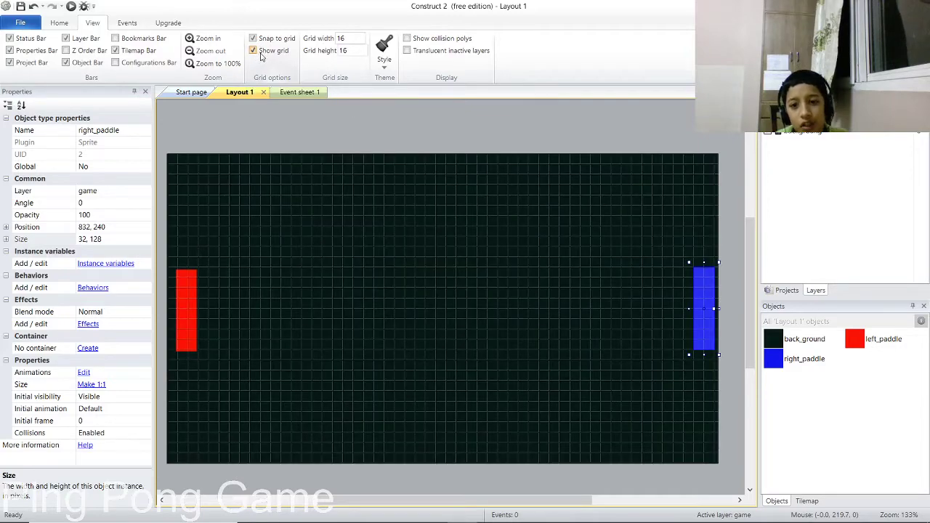
left_click(253, 51)
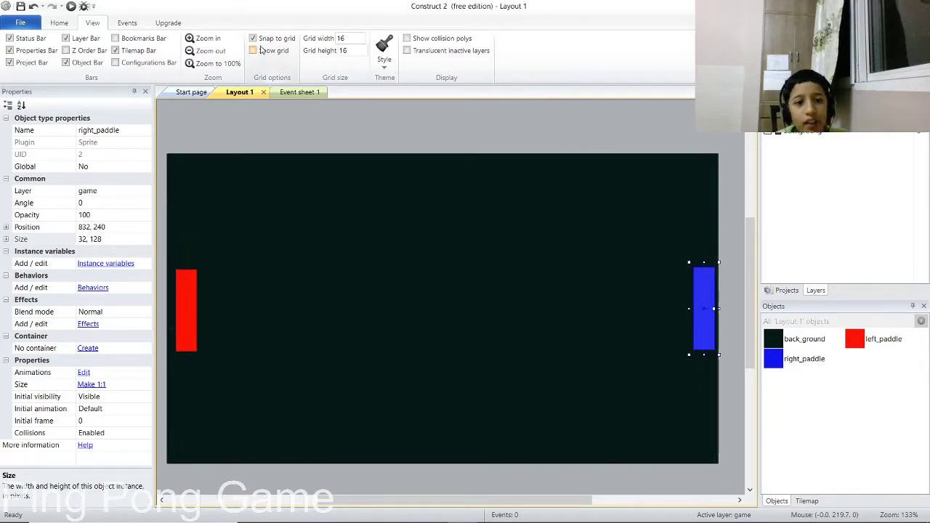
left_click(261, 42)
Move right_paddle slightly down and inward, leaving a small gap to the layout's right edge, and deselect it.
left_click_drag(703, 314, 704, 320)
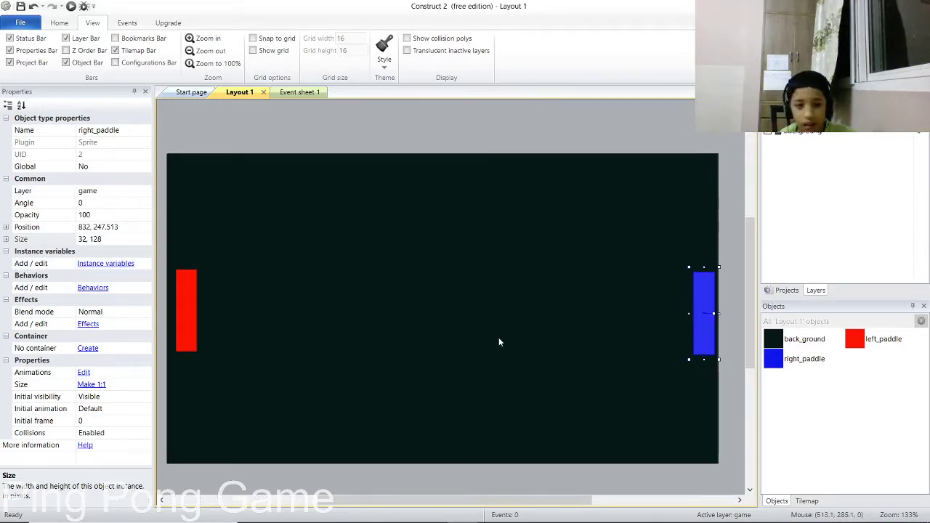
key("Left")
key("Left")
key("Left")
key("Left")
key("Left")
key("Left")
key("Left")
key("Left")
key("Left")
key("Left")
key("Left")
key("Left")
key("Left")
key("Left")
key("Left")
key("Left")
key("Left")
key("Left")
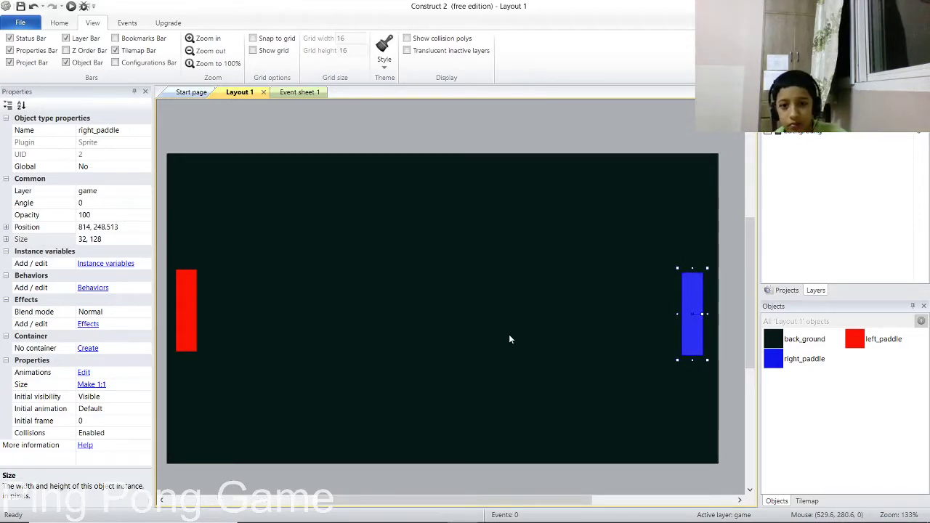
key("Right")
key("Right")
key("Right")
key("Right")
key("Right")
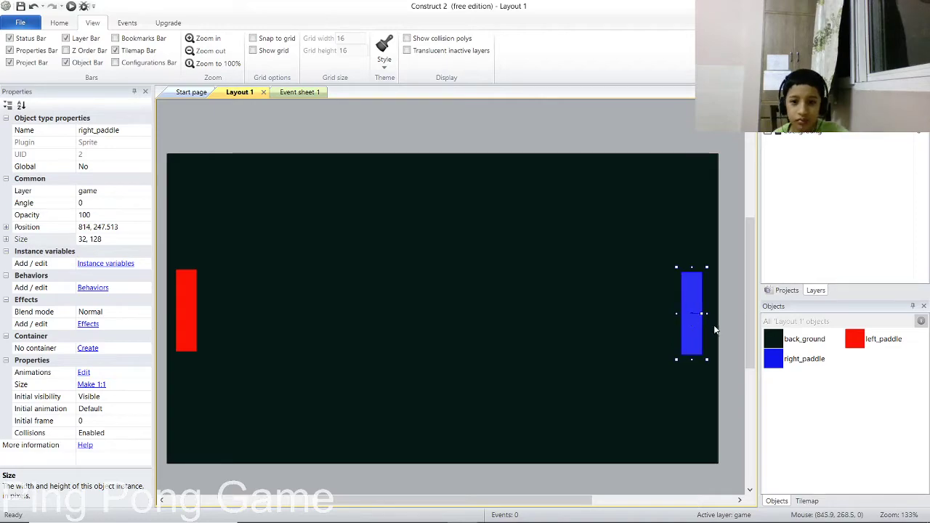
left_click(728, 281)
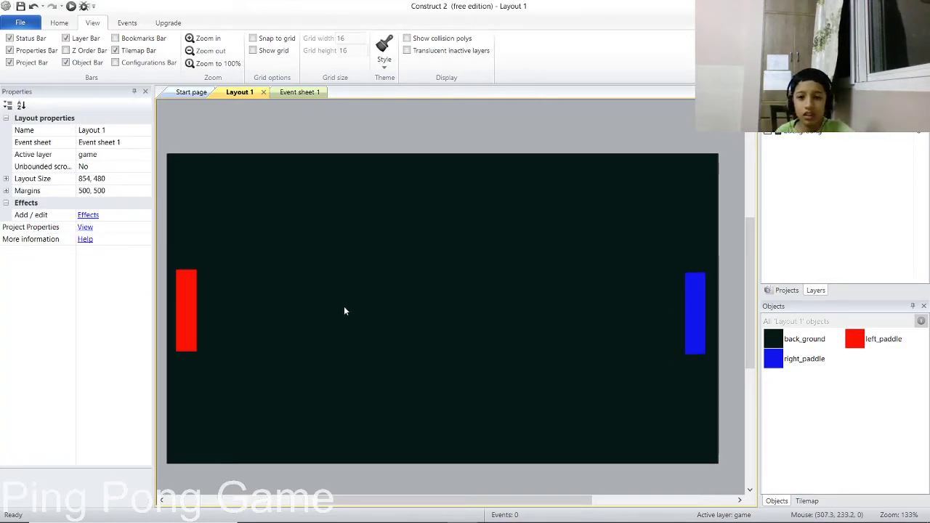
Nudge right_paddle a few pixels outward toward the layout's right edge and deselect it.
left_click(700, 336)
key("Right")
key("Right")
key("Right")
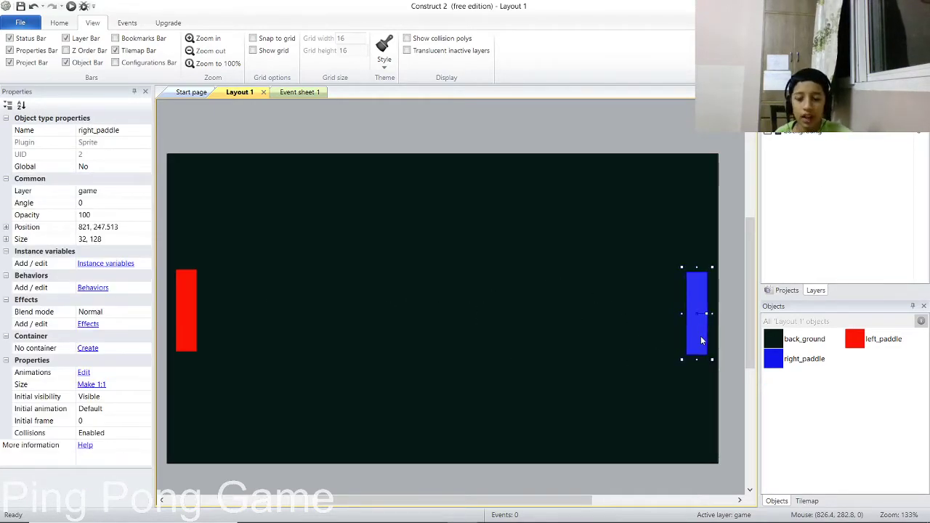
left_click(732, 321)
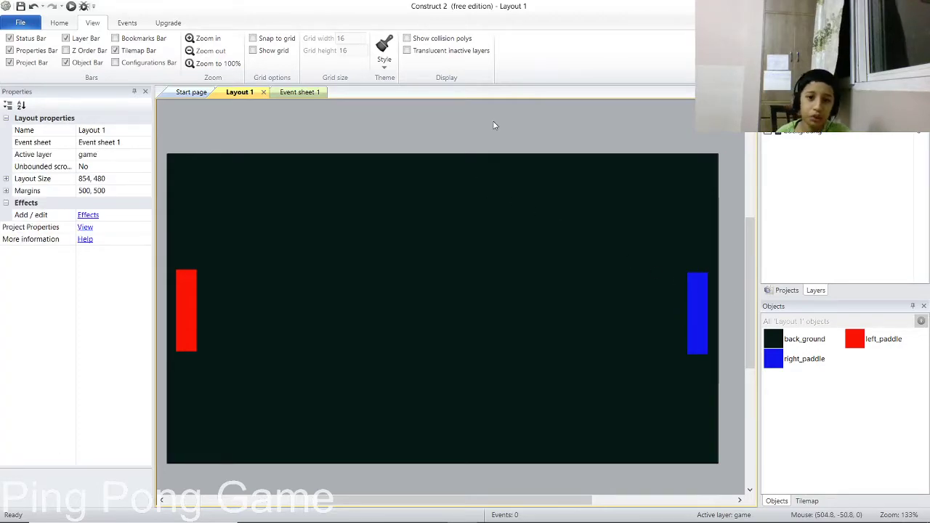
Insert a new Sprite object named beetween, placed at the middle of the layout's top edge.
left_click_drag(493, 121, 392, 287)
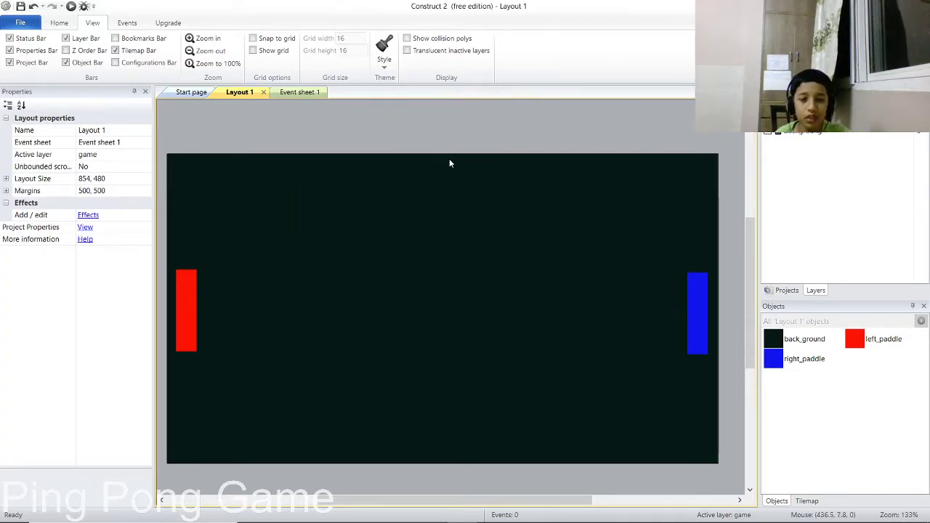
double_click(435, 304)
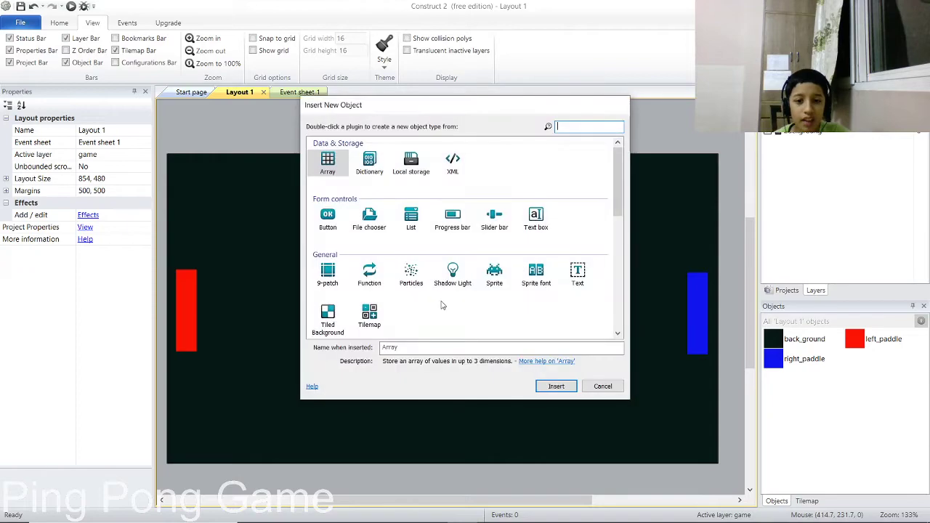
left_click(495, 275)
left_click(466, 349)
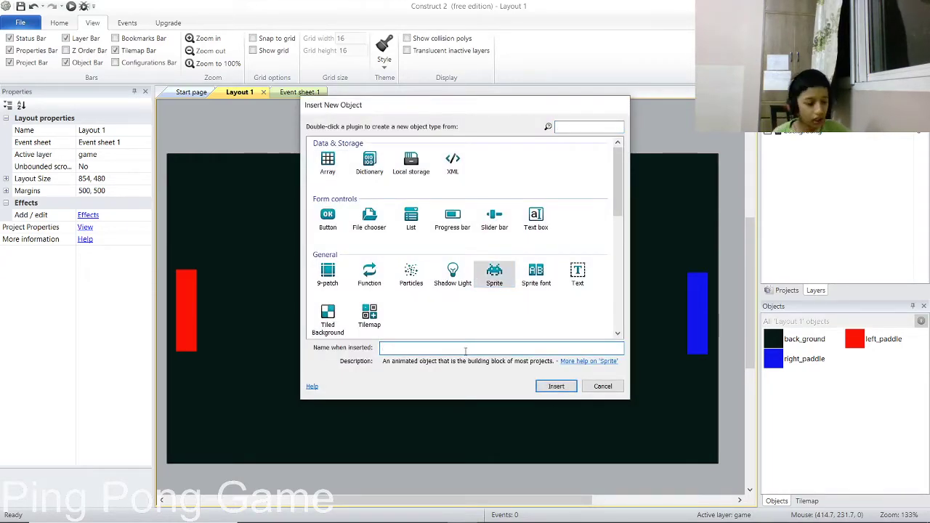
type("beetween")
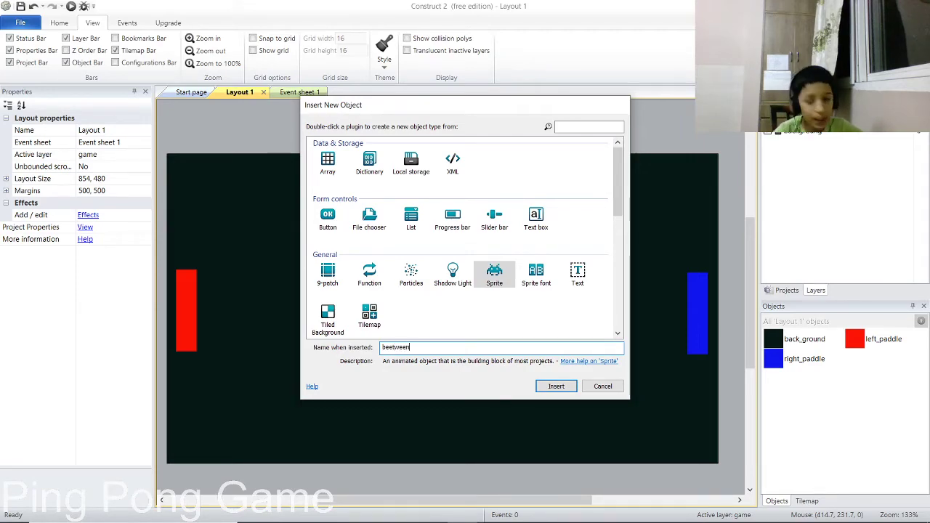
key("Return")
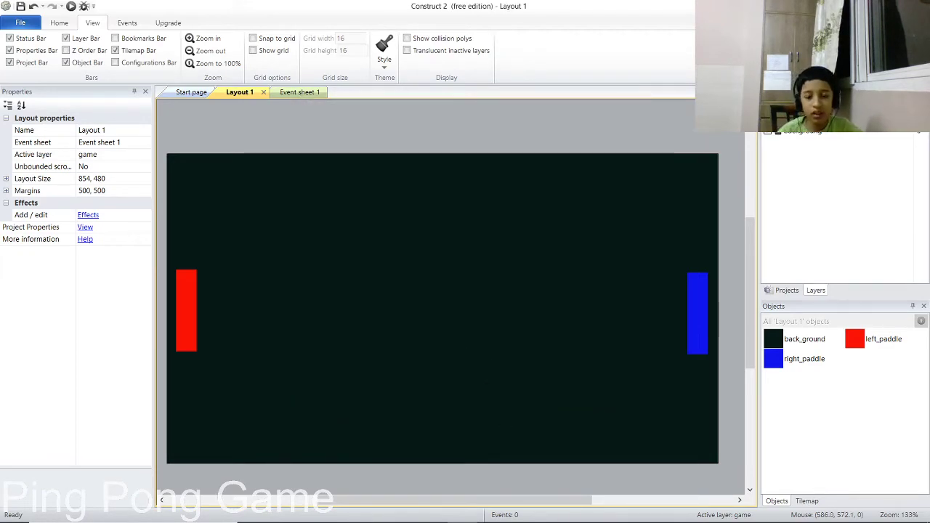
left_click(446, 161)
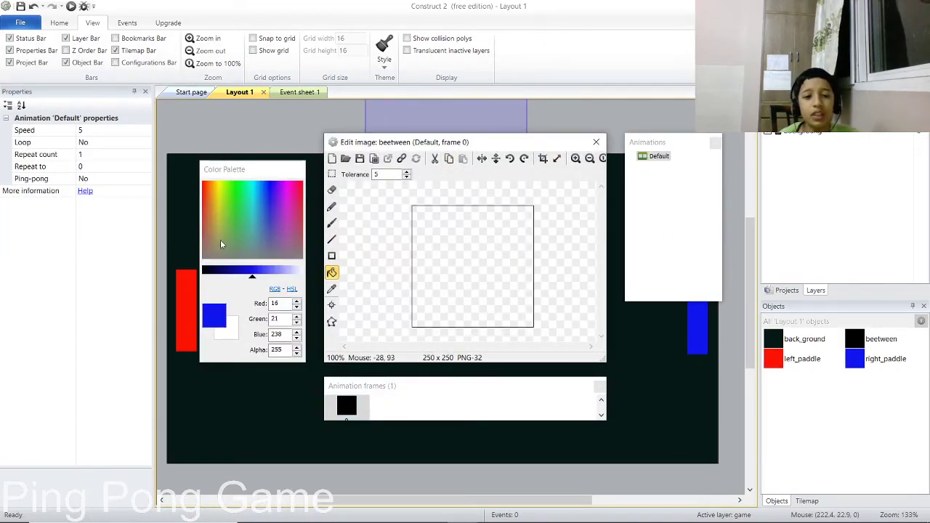
Fill the beetween sprite's image with white, RGB 255, 255, 255, and close the image editor.
mouse_move(247, 280)
left_mouse_down()
mouse_move(307, 278)
mouse_move(236, 291)
mouse_move(237, 274)
mouse_move(307, 277)
left_mouse_up()
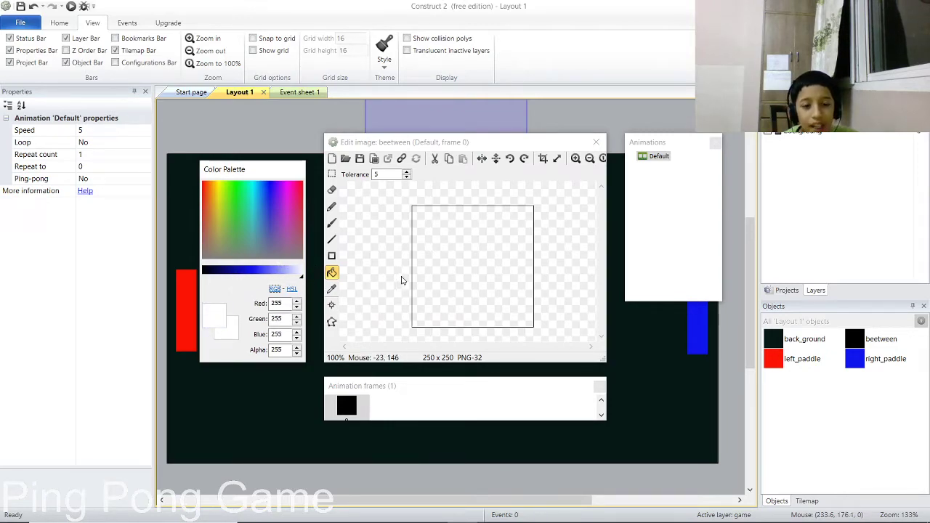
left_click(470, 269)
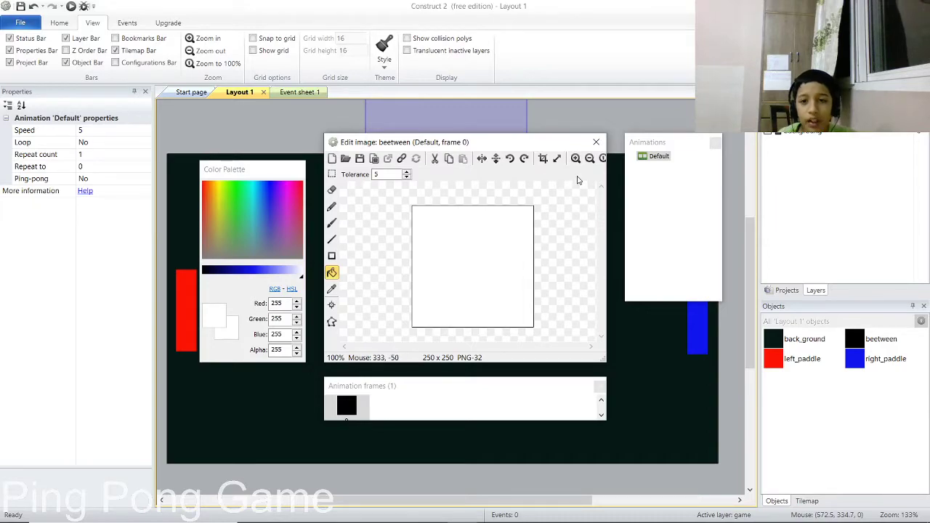
left_click(600, 141)
Move the beetween sprite inside the layout against the top edge, horizontally centered at about 425, 126.
left_click_drag(465, 145, 463, 213)
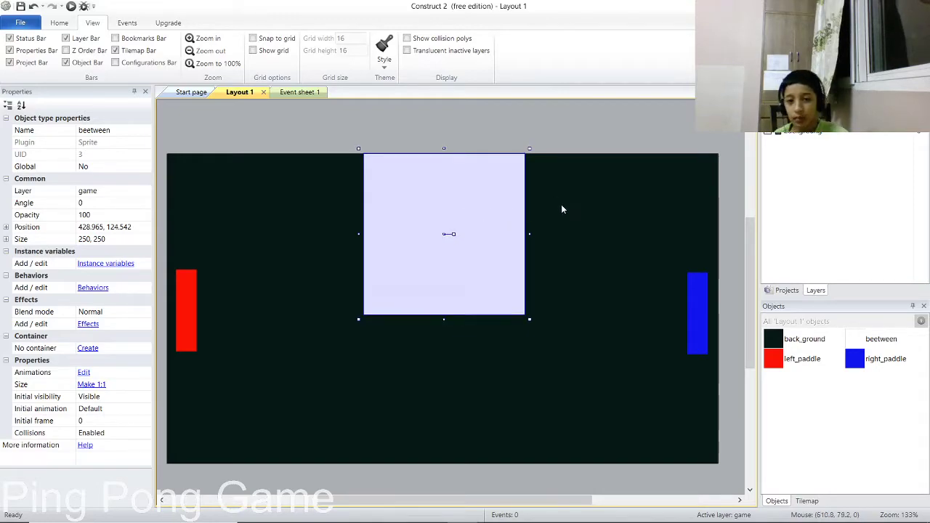
key("Left")
key("Left")
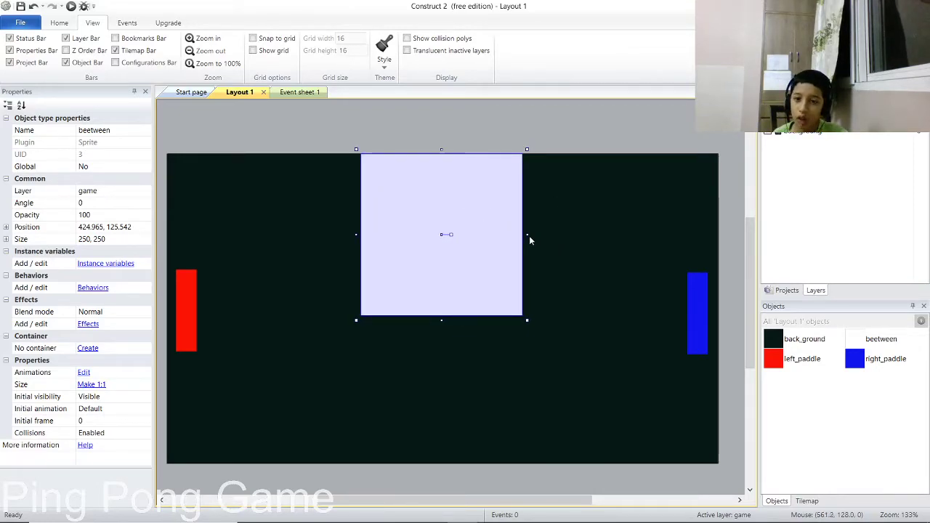
Shrink beetween to a vertical bar of about 32 by 118, center it at the layout's top edge at about 428, 57, and deselect it.
left_click_drag(529, 236, 386, 239)
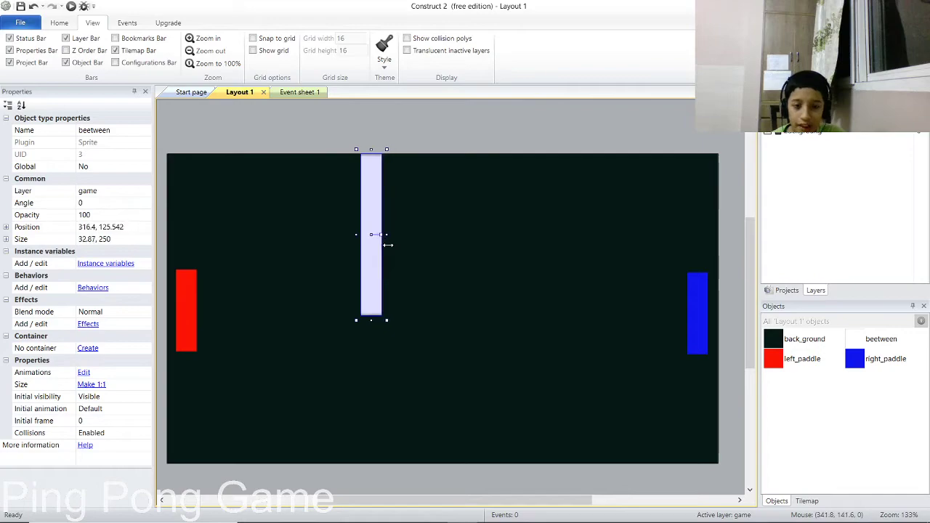
left_click_drag(378, 288, 451, 235)
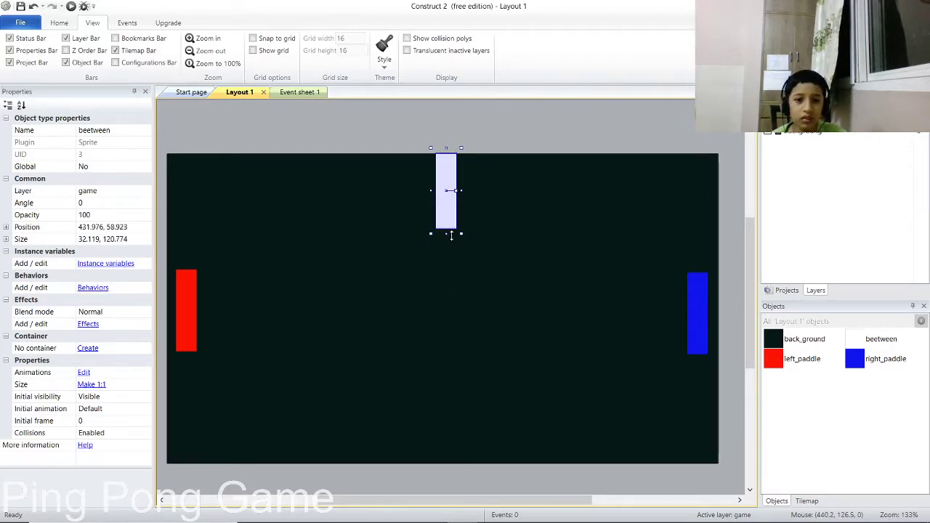
key("Left")
key("Left")
key("Left")
key("Left")
key("Left")
key("Left")
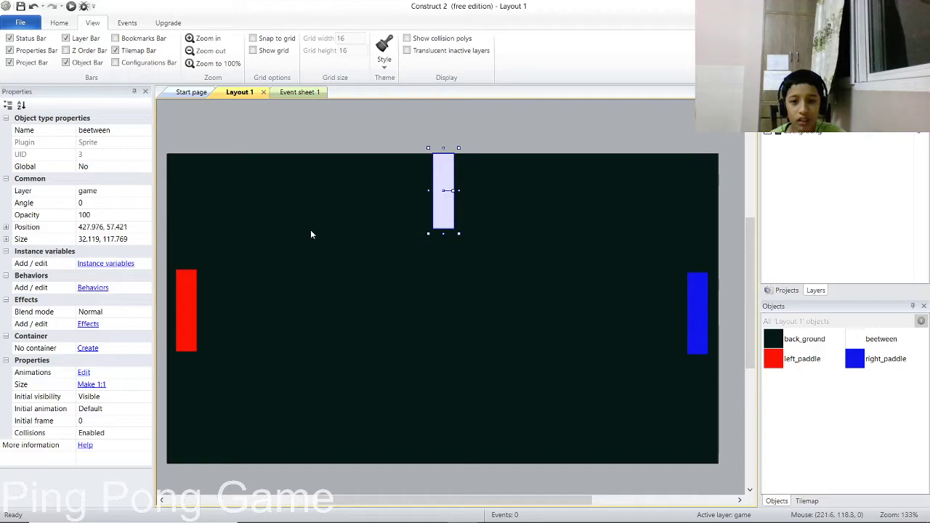
left_click(462, 137)
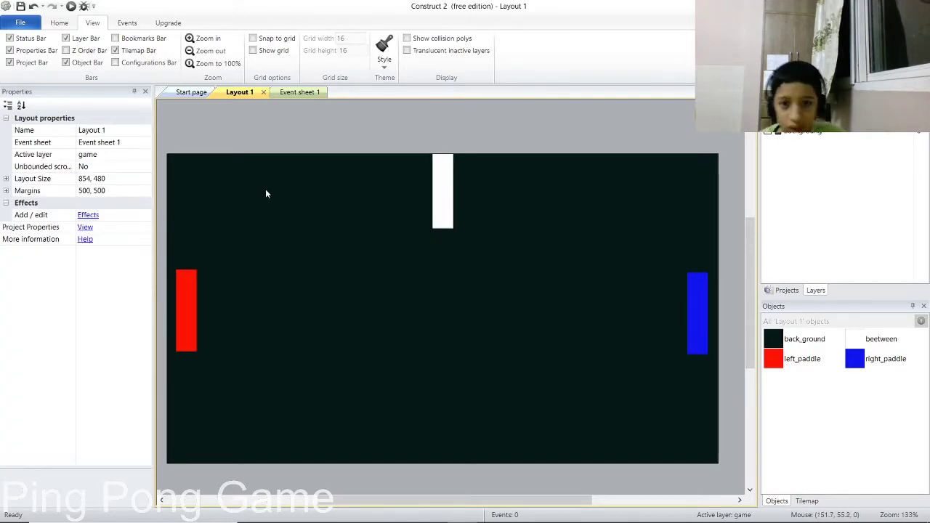
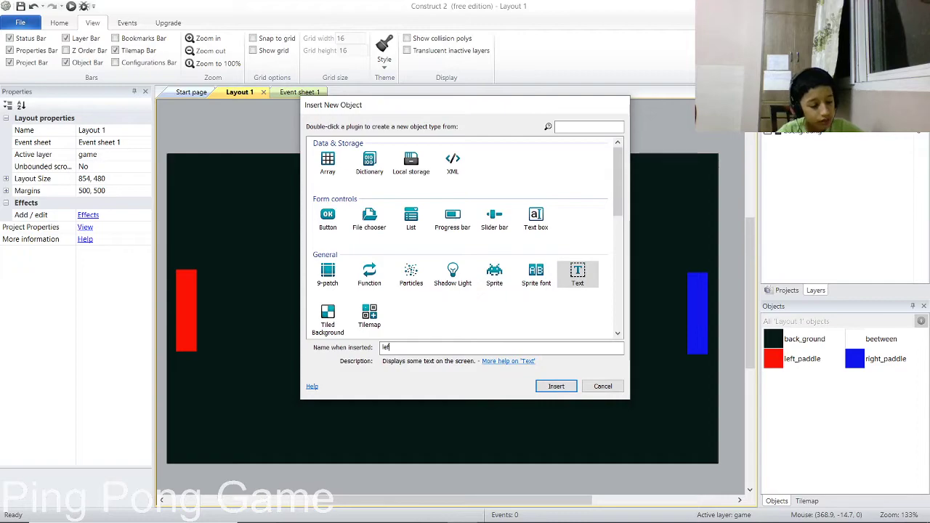
Insert a Text object named leftScore and move it near the layout's top, at about 318, 46.
type("t s")
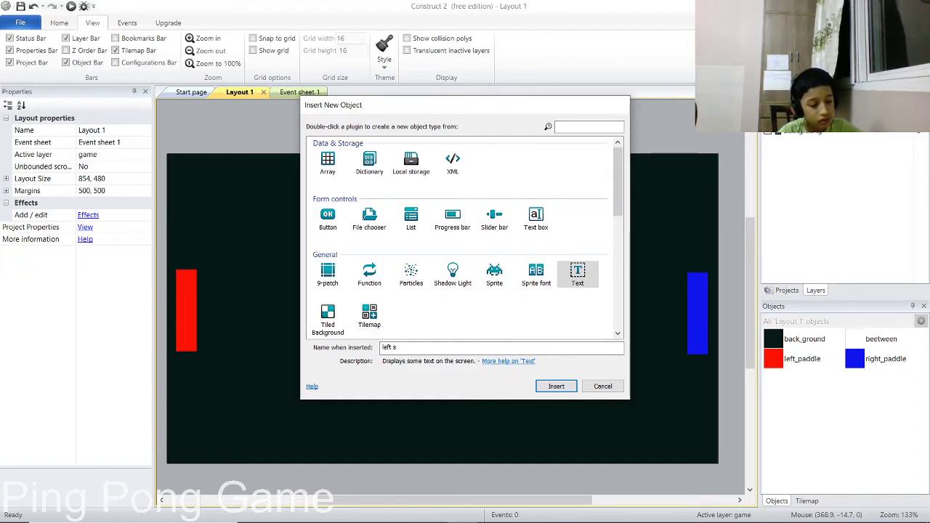
type("core")
key("Return")
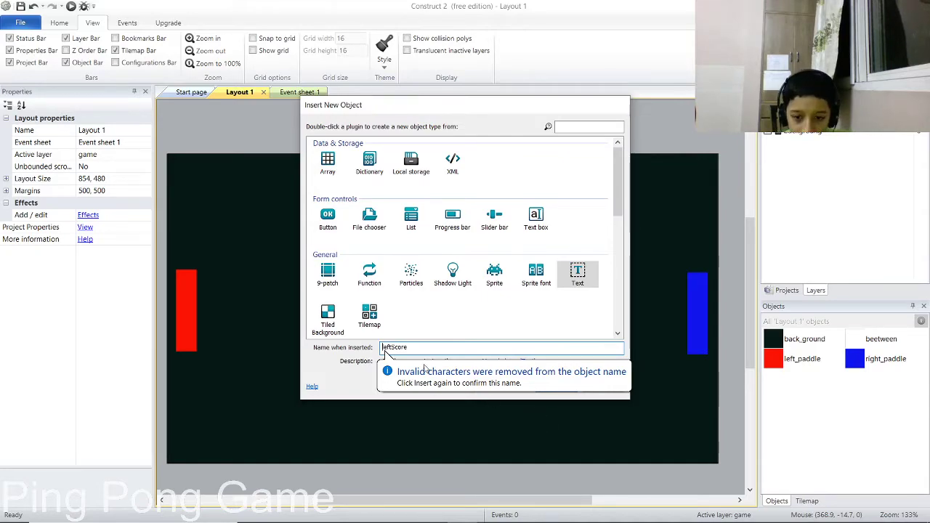
left_click(551, 385)
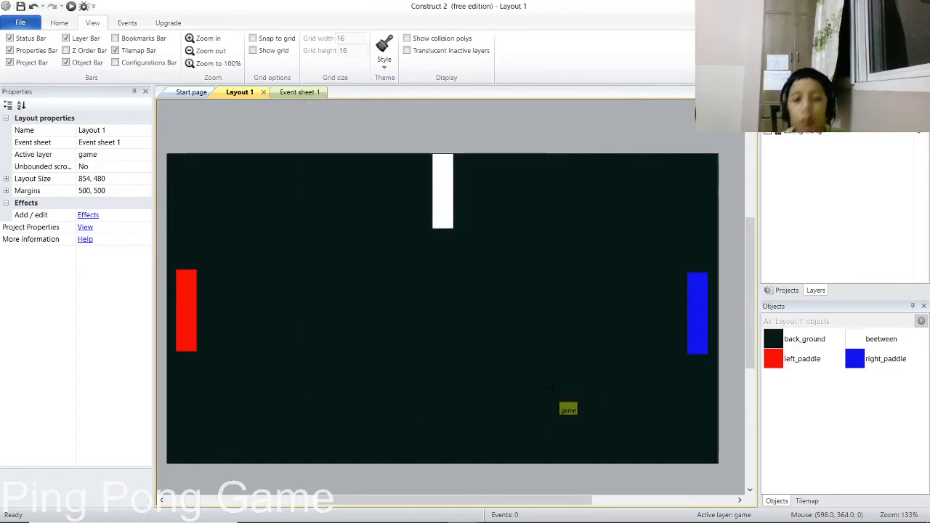
left_click(448, 315)
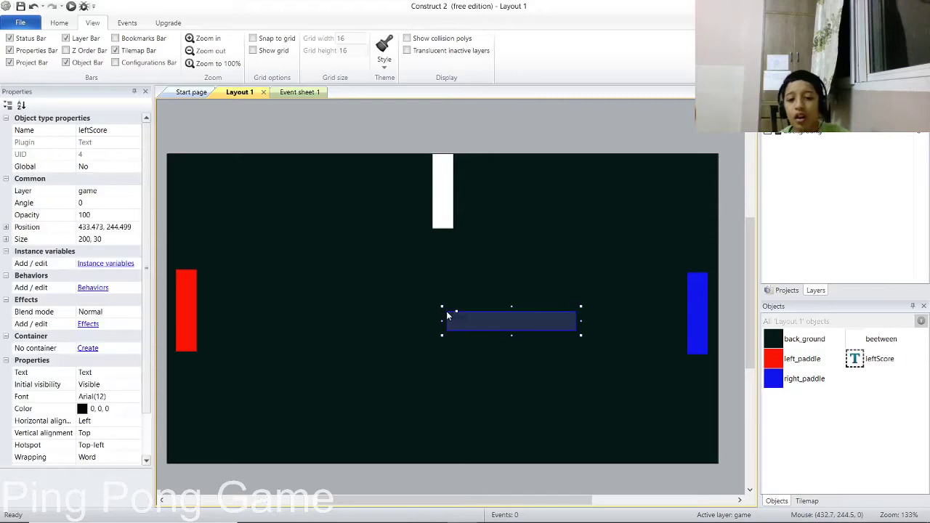
left_click_drag(451, 322, 375, 194)
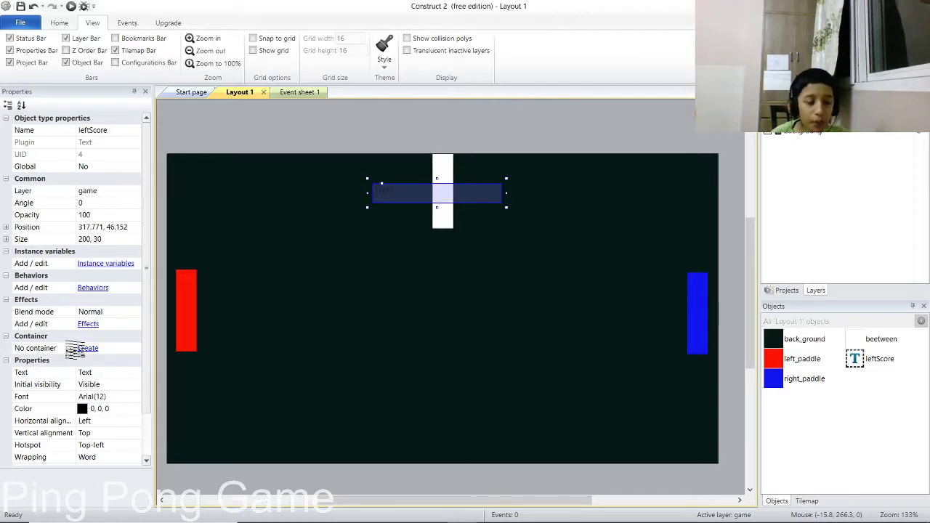
Set the displayed text of leftScore to 0.
left_click(85, 372)
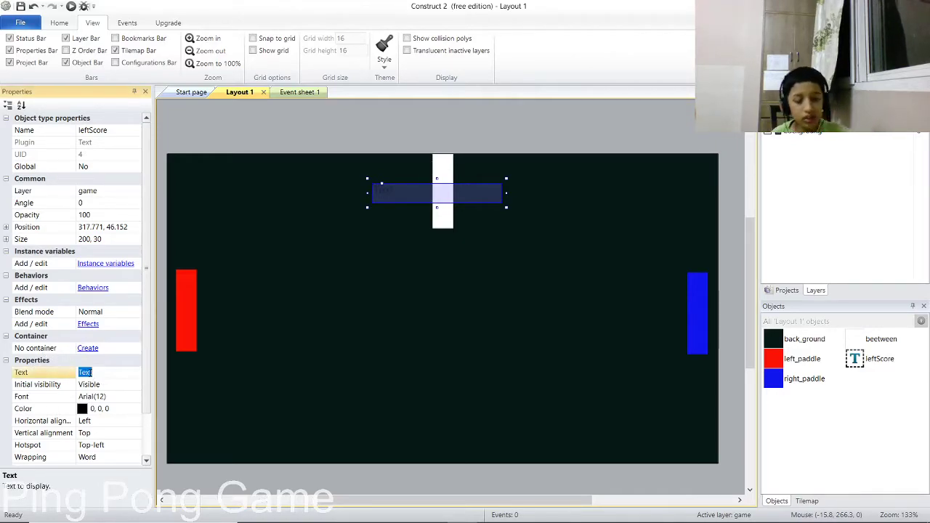
type("0")
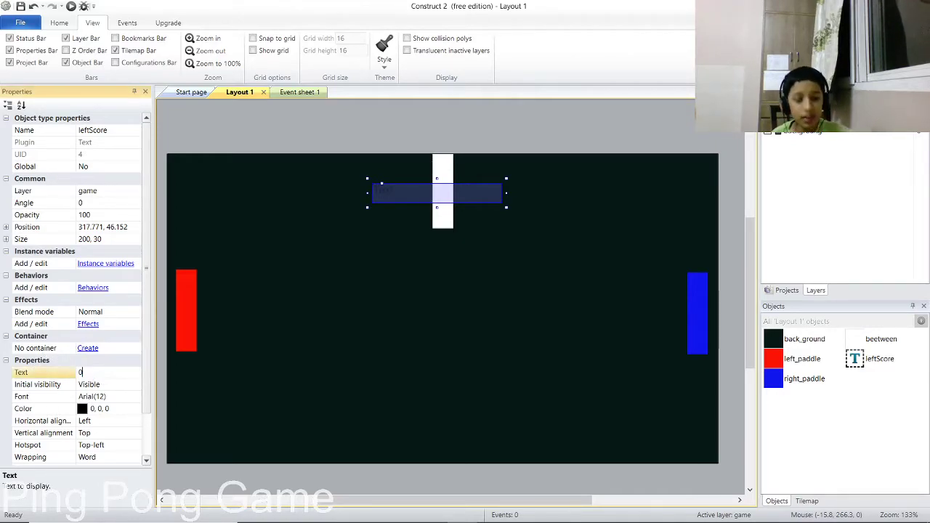
left_click(123, 384)
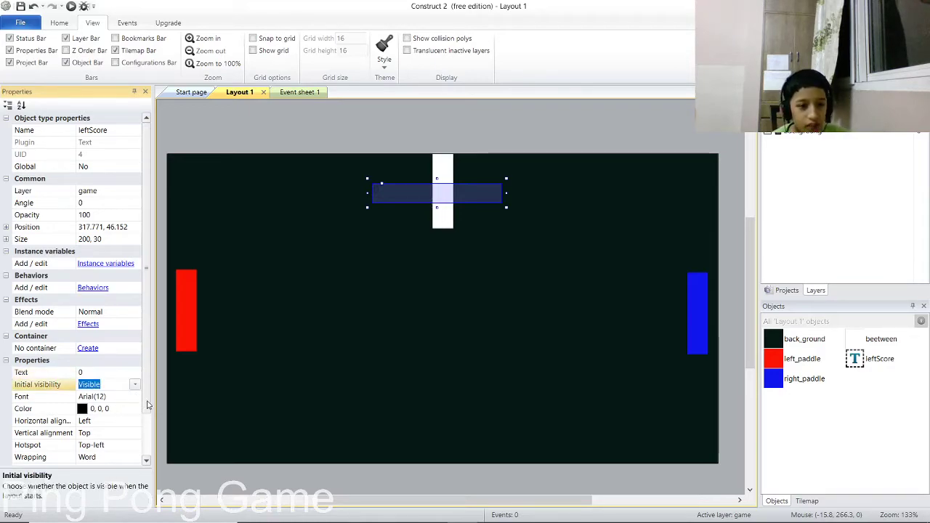
Set leftScore's font to Cambria Math, Bold, size 36.
left_click(134, 396)
left_click(135, 396)
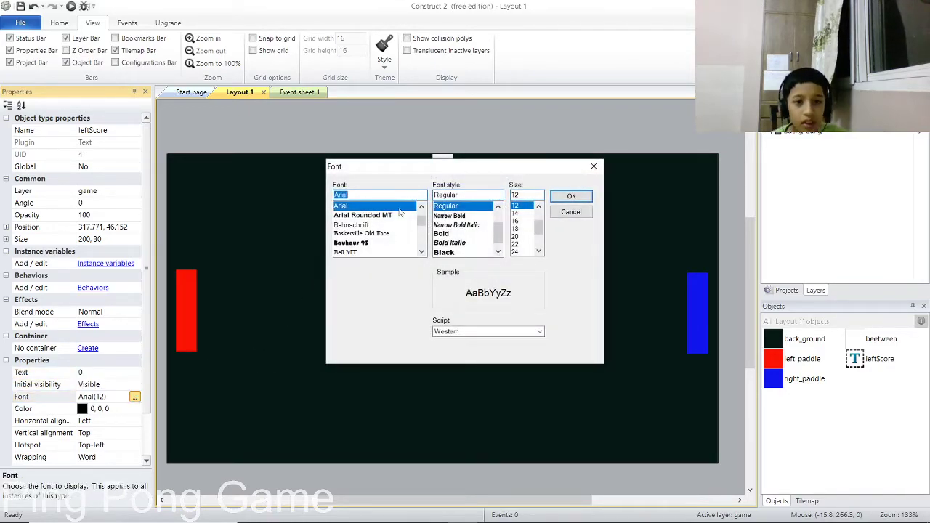
scroll(399, 211, "down", 6)
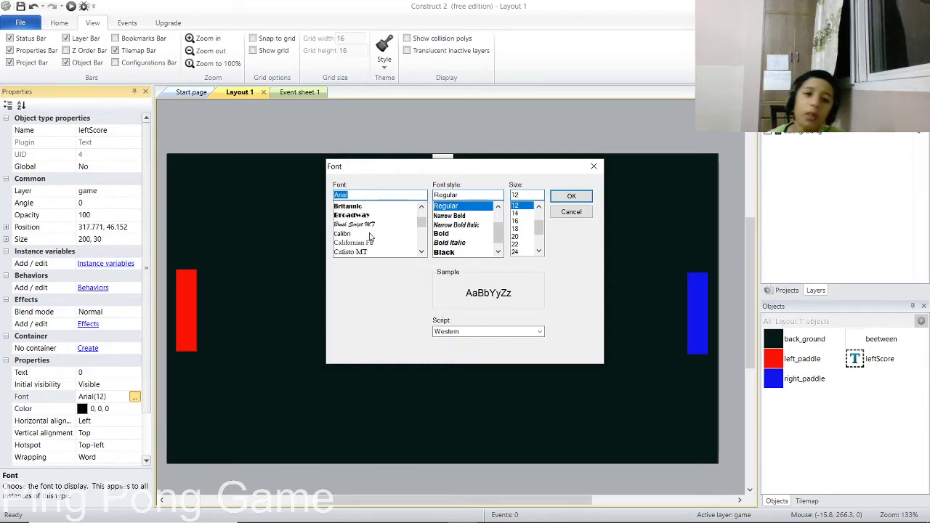
scroll(370, 237, "down", 1)
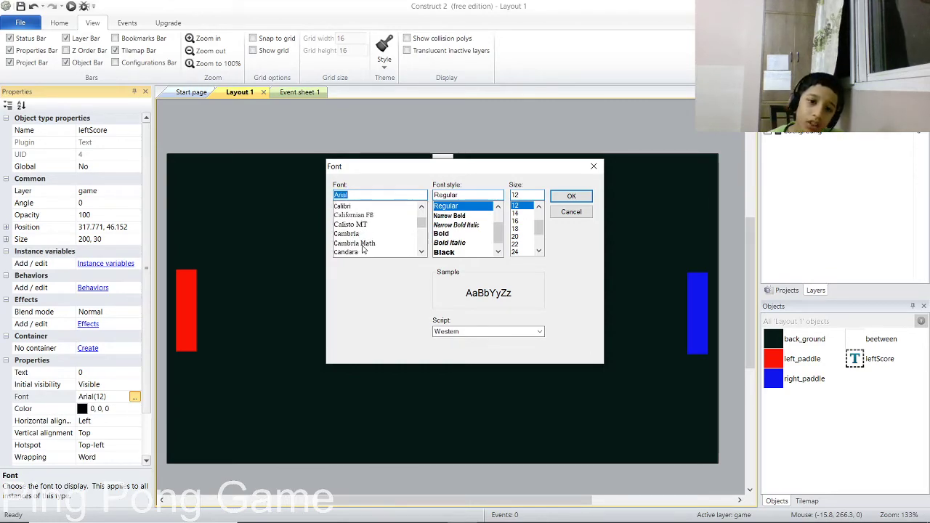
left_click(362, 244)
left_click(463, 226)
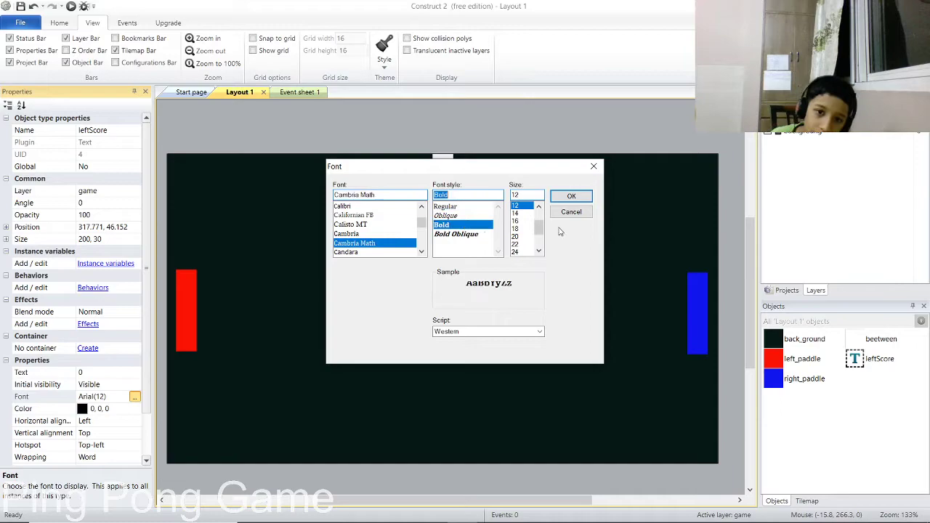
scroll(525, 250, "down", 1)
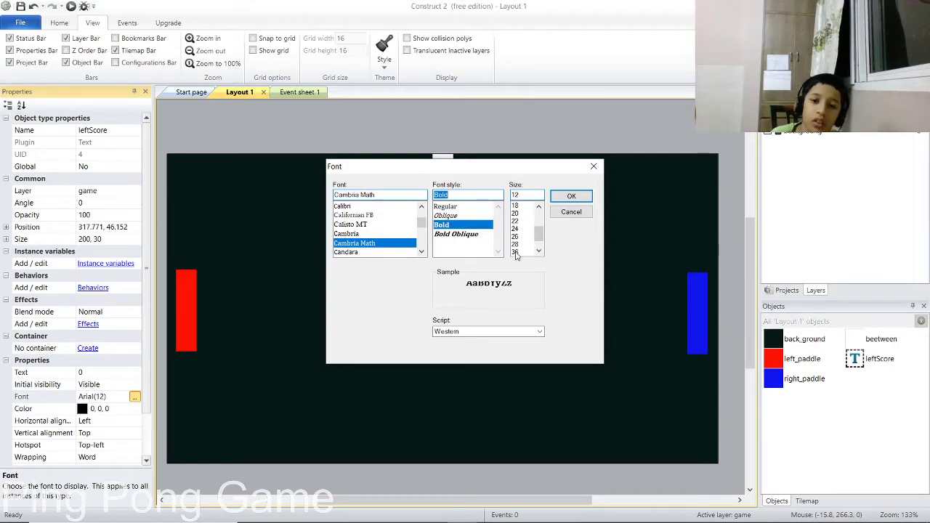
left_click(515, 252)
left_click(571, 196)
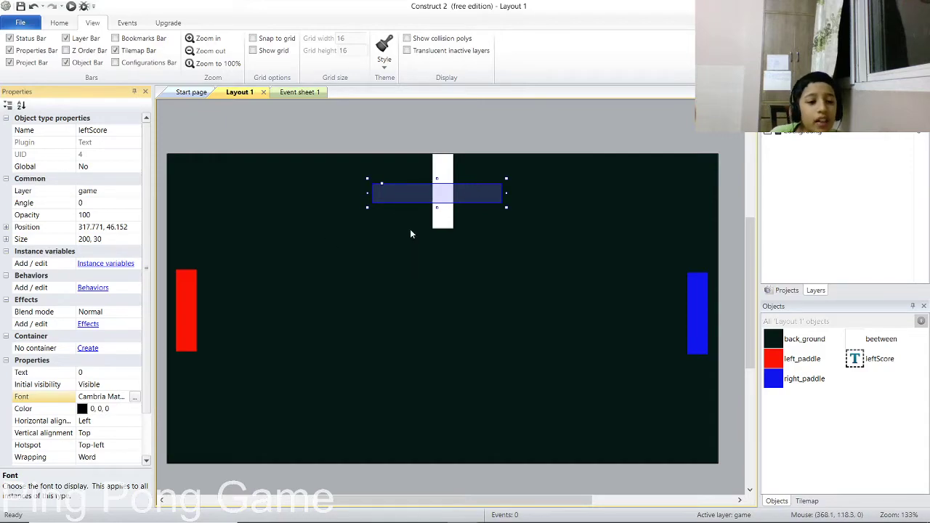
Resize the leftScore text box to about 41 by 70 and set its text color to red, 255, 0, 0.
left_click_drag(437, 208, 440, 233)
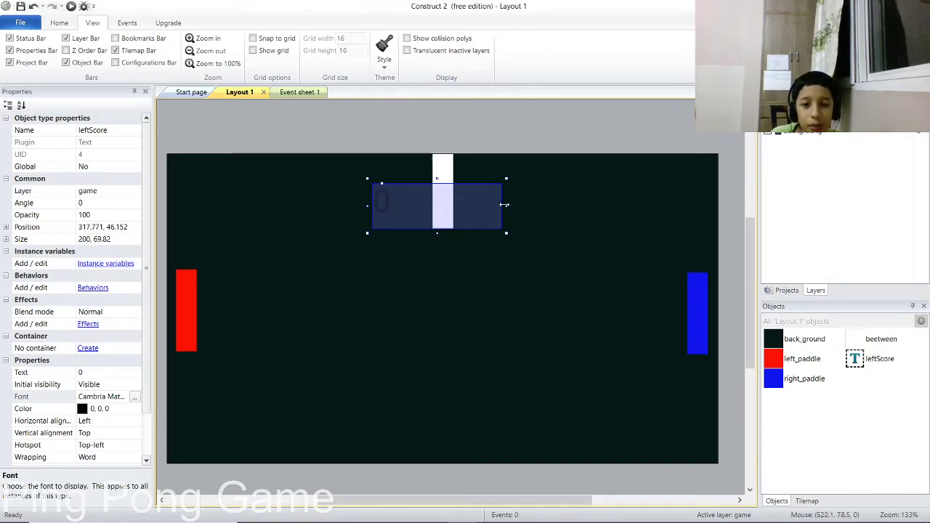
left_click_drag(504, 205, 401, 206)
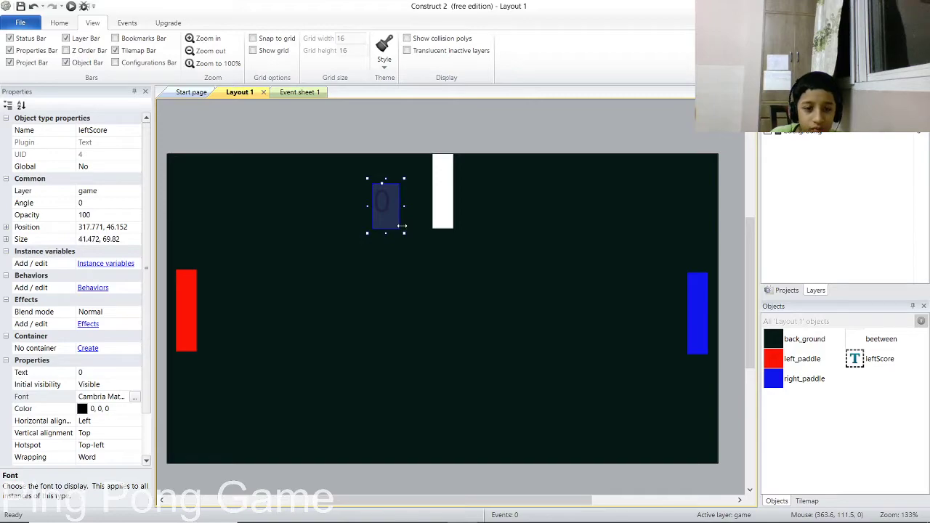
left_click(134, 409)
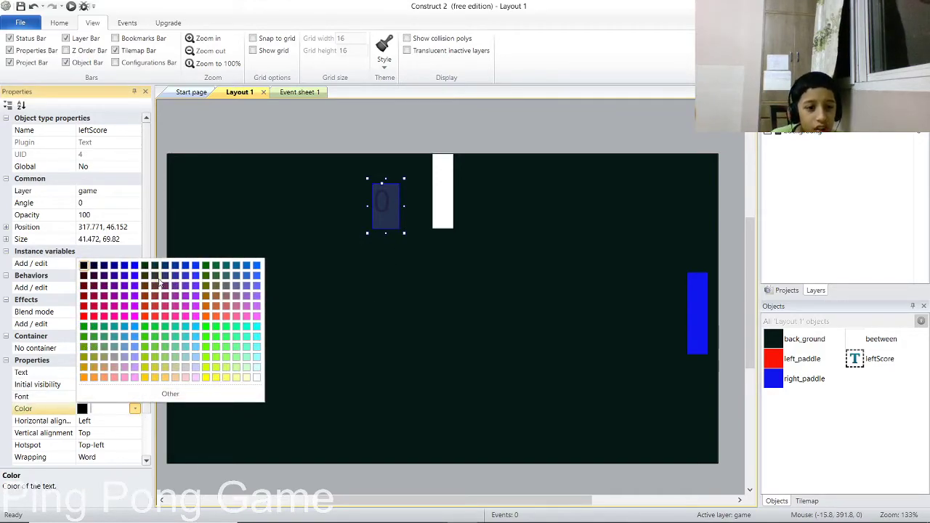
left_click(85, 318)
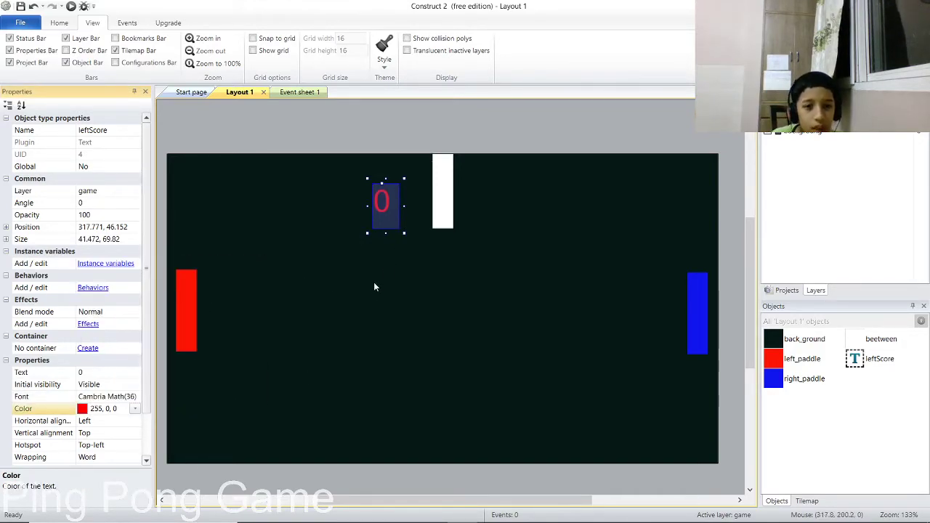
Move leftScore to about 354, 29, close beside the white divider, and narrow its text box to about 32 wide.
key("Up")
key("Up")
key("Up")
key("Up")
key("Up")
key("Up")
key("Up")
key("Up")
key("Up")
key("Up")
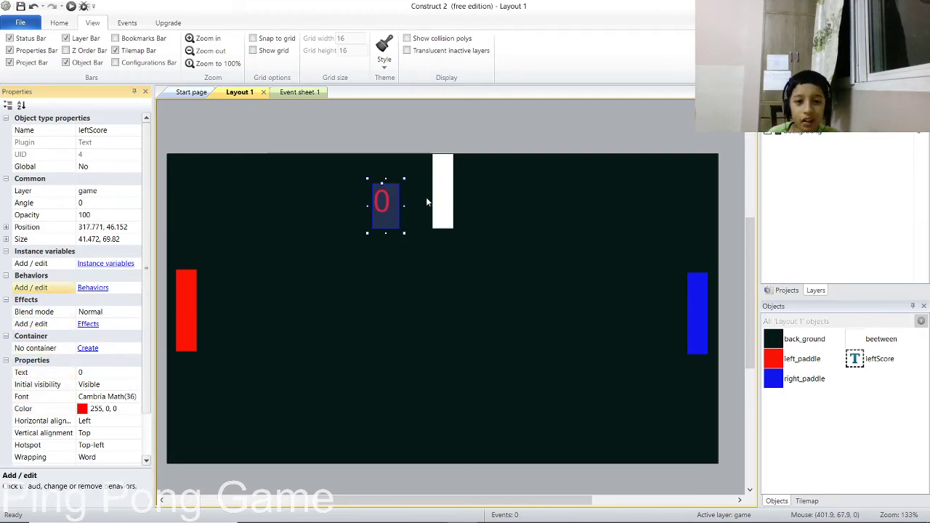
left_click_drag(374, 208, 385, 211)
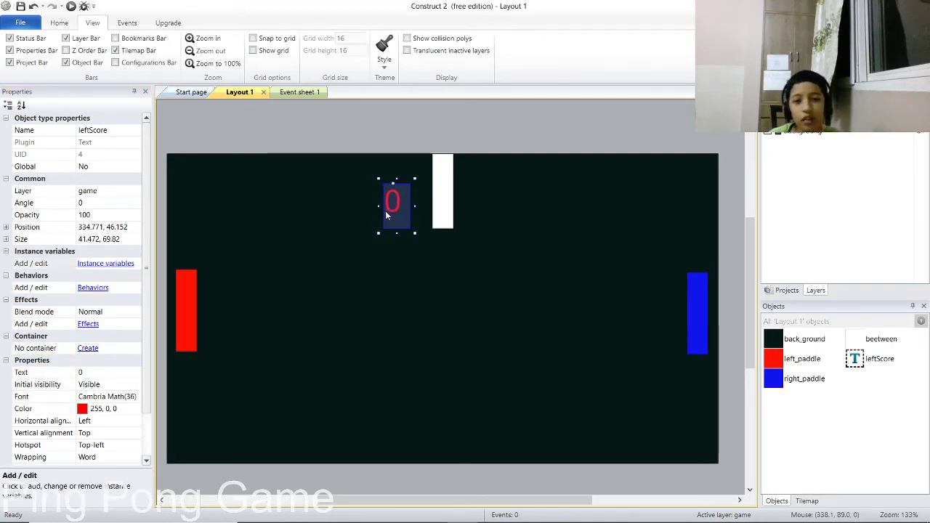
key("Up")
key("Up")
key("Up")
key("Up")
key("Up")
key("Up")
key("Right")
key("Right")
key("Right")
key("Right")
key("Right")
key("Right")
key("Right")
key("Right")
key("Right")
key("Right")
key("Right")
key("Right")
key("Right")
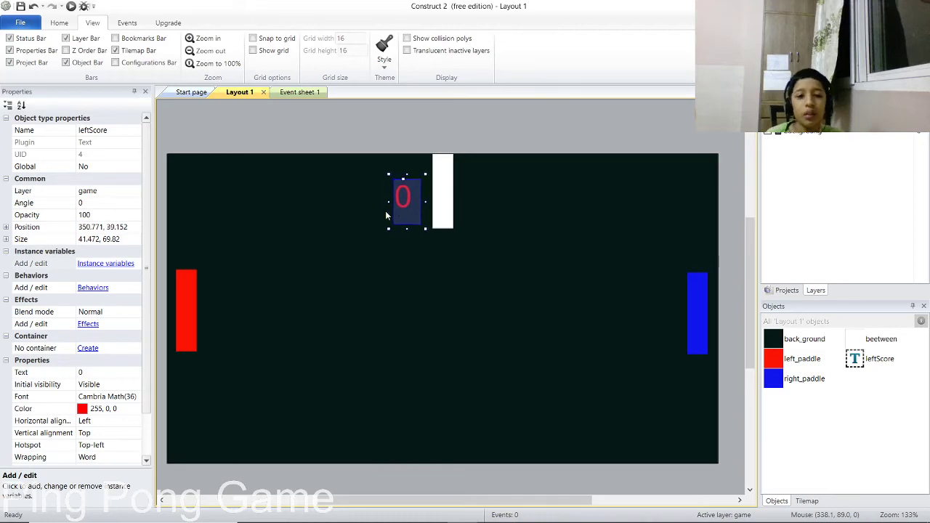
key("Up")
key("Up")
key("Up")
key("Up")
key("Up")
key("Up")
key("Up")
key("Up")
key("Up")
key("Up")
key("Right")
key("Right")
key("Right")
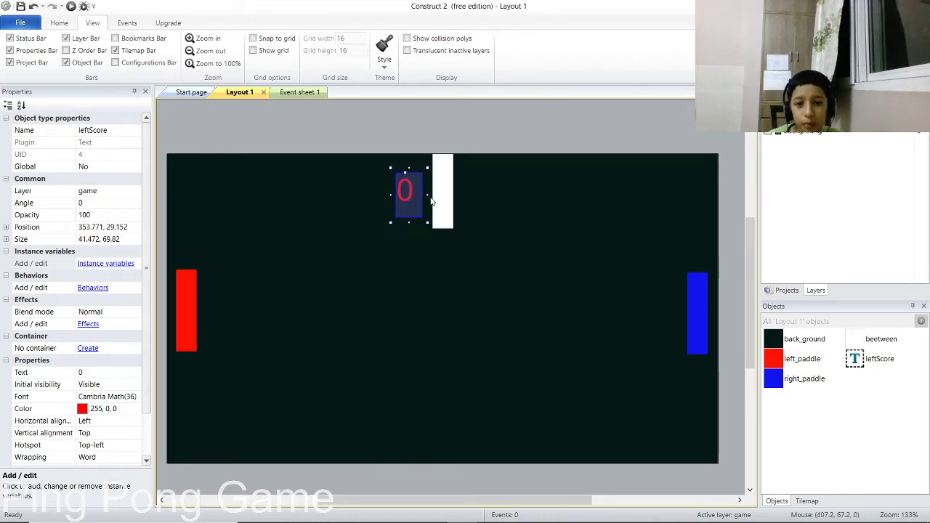
left_click_drag(427, 196, 419, 196)
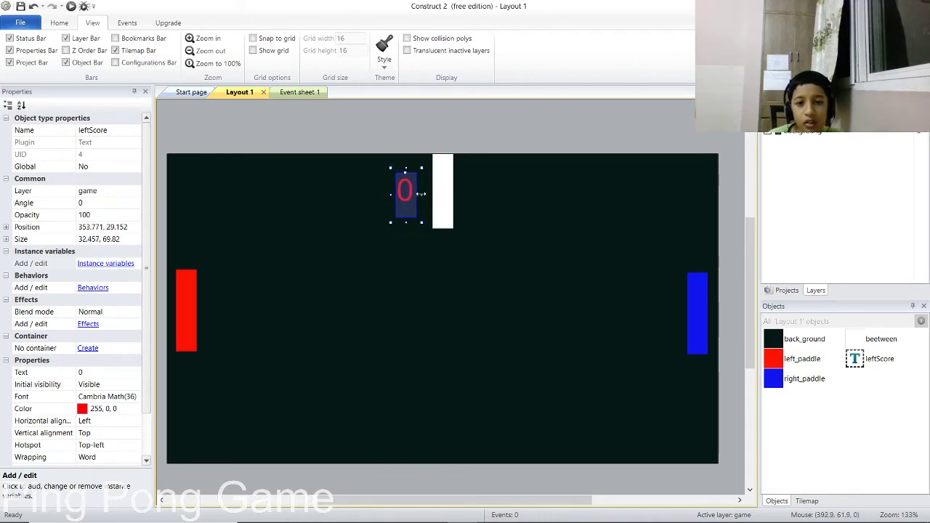
left_click(437, 144)
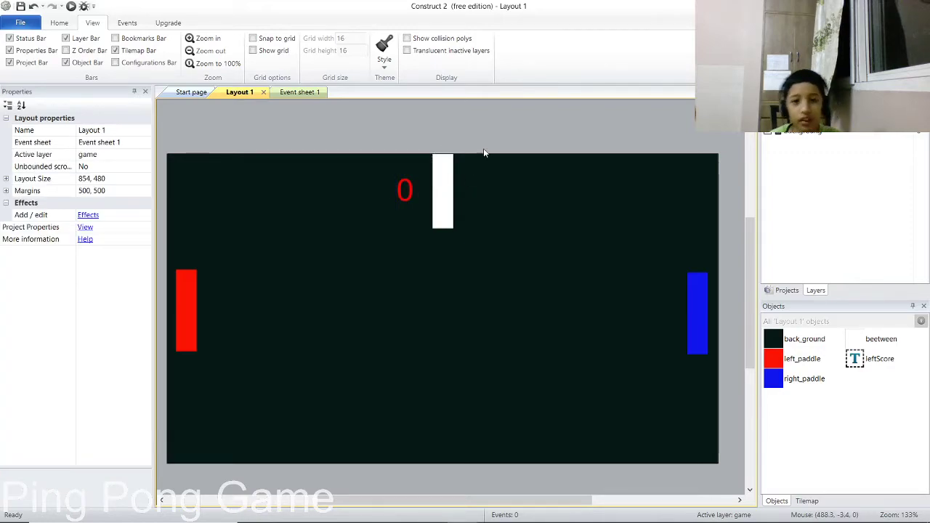
Insert a Sprite object named rightsore on the other side of the divider from leftScore, leaving its image blank.
double_click(445, 272)
left_click(494, 286)
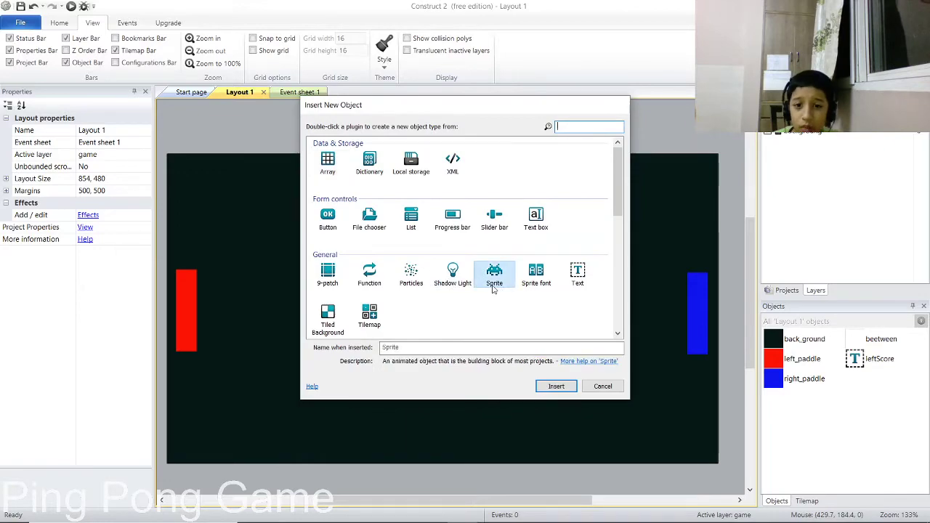
double_click(458, 347)
key("BackSpace")
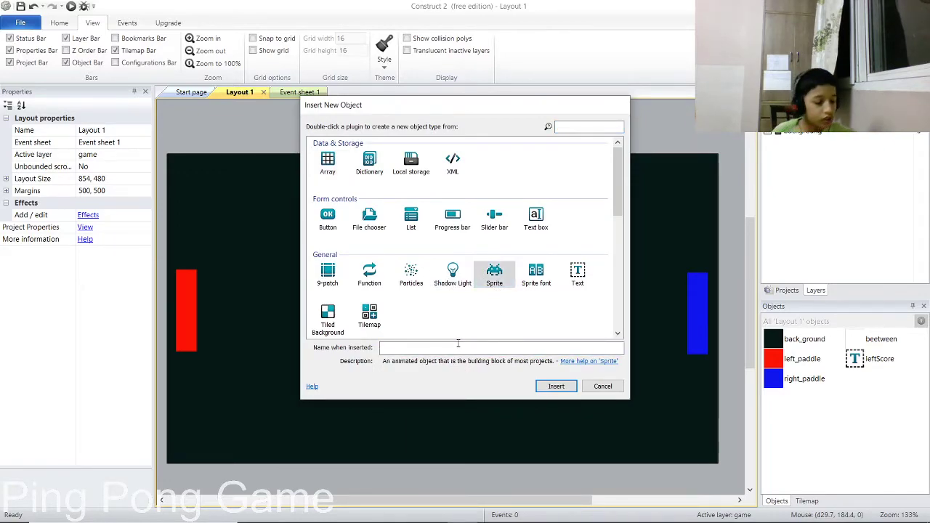
type("right")
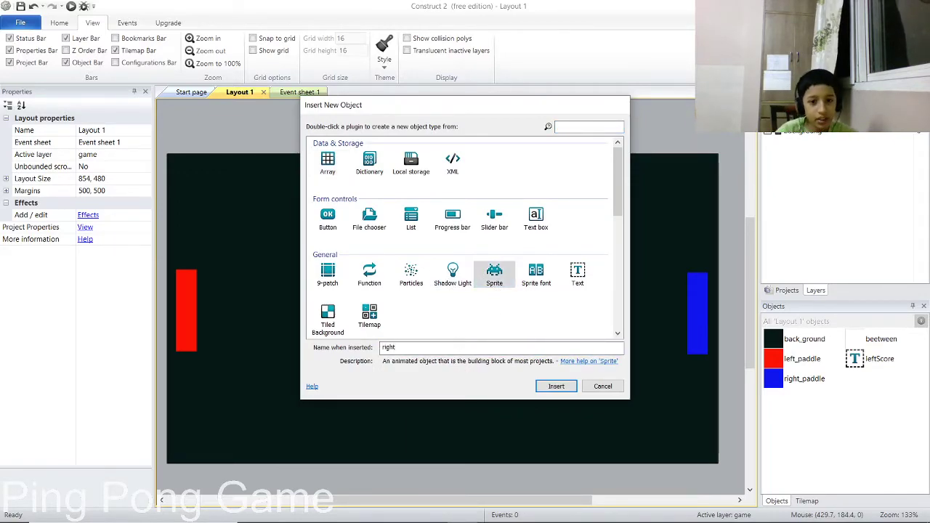
type("Score")
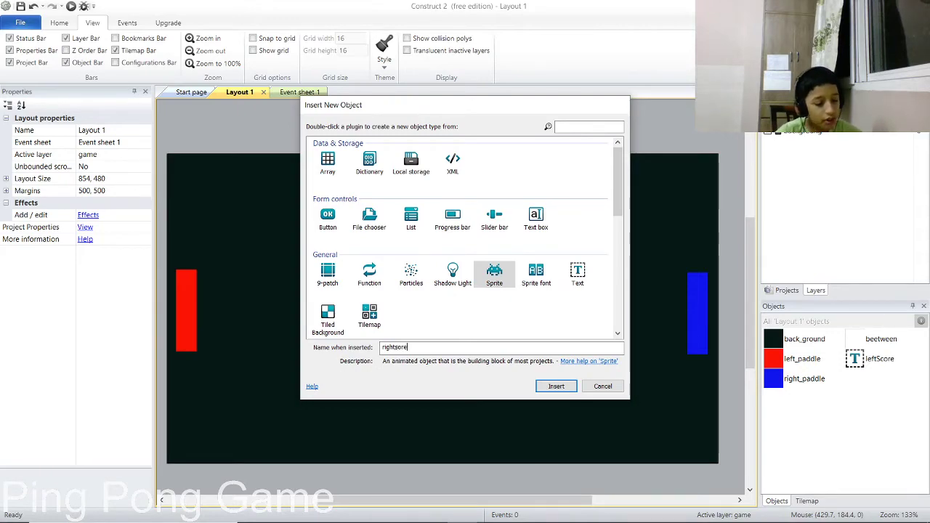
key("Return")
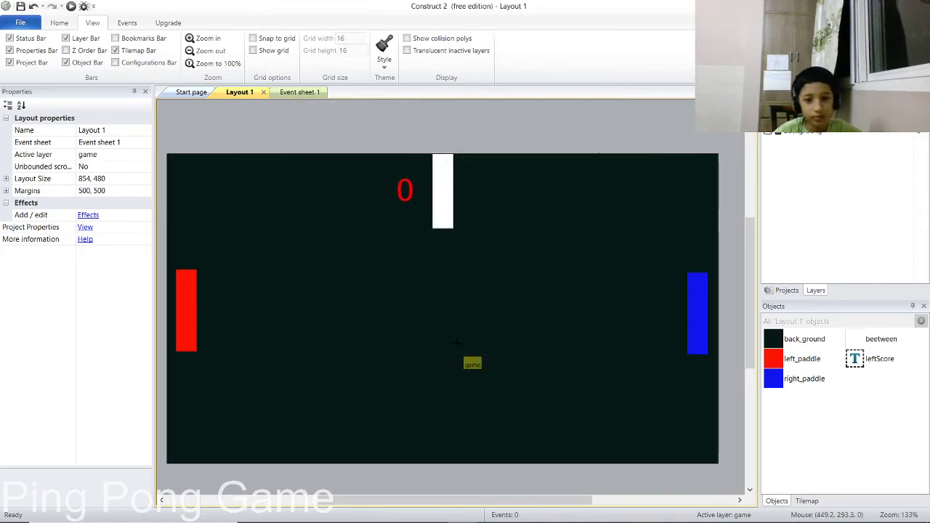
left_click(481, 192)
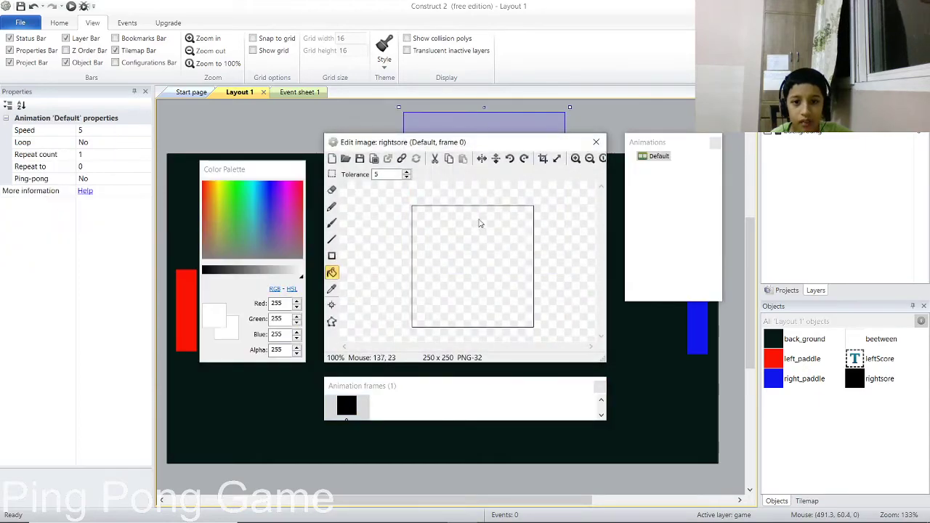
left_click(596, 142)
Delete the rightsore sprite from the layout and remove its object type from the project.
key("Delete")
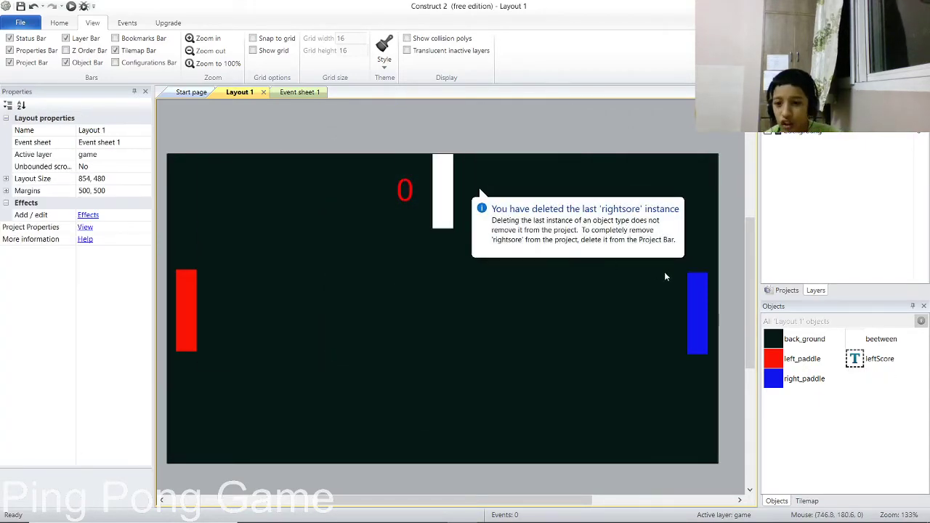
left_click(786, 290)
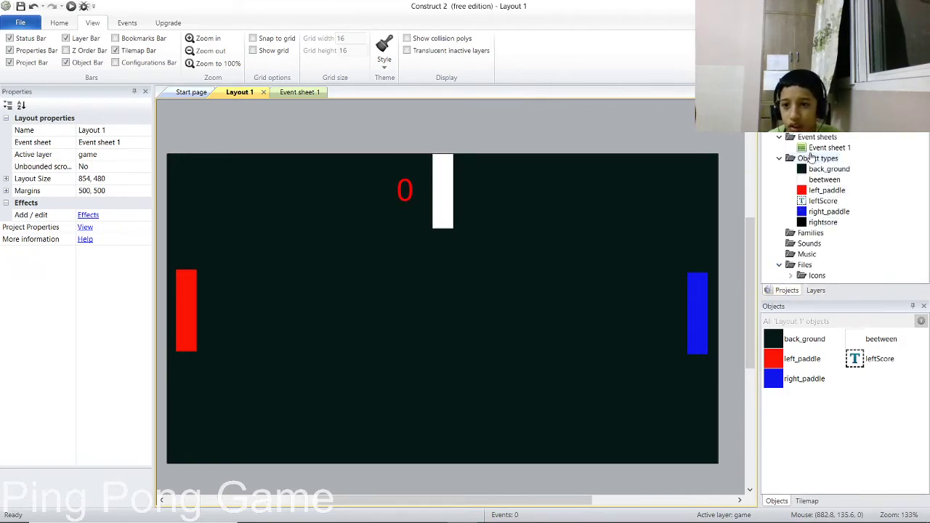
left_click(821, 222)
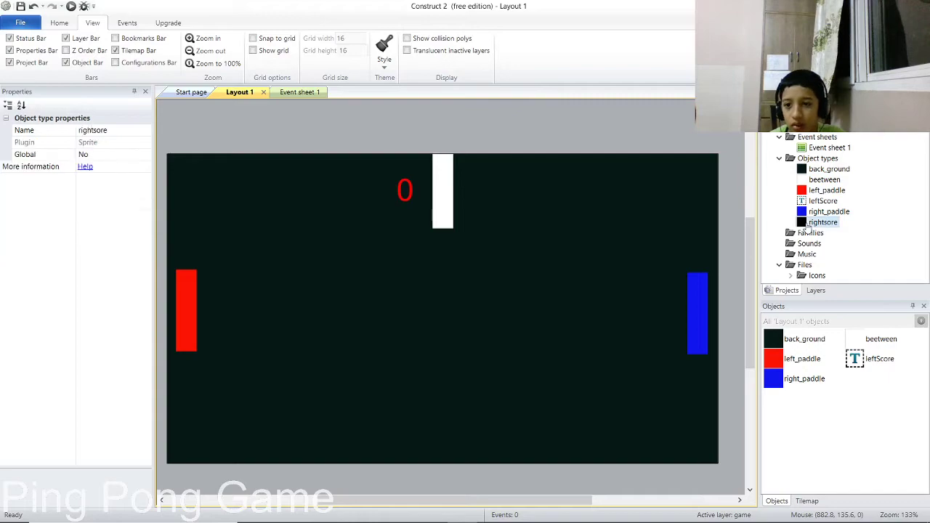
double_click(809, 224)
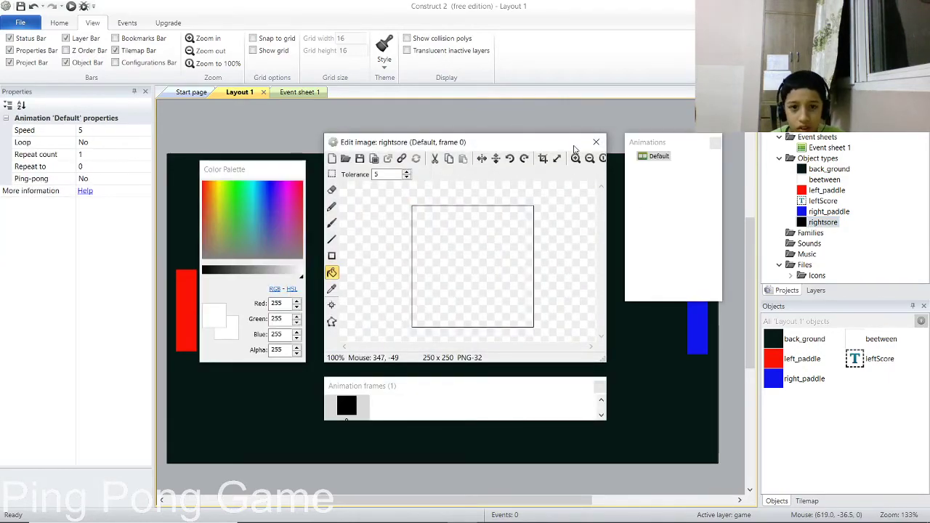
left_click(596, 142)
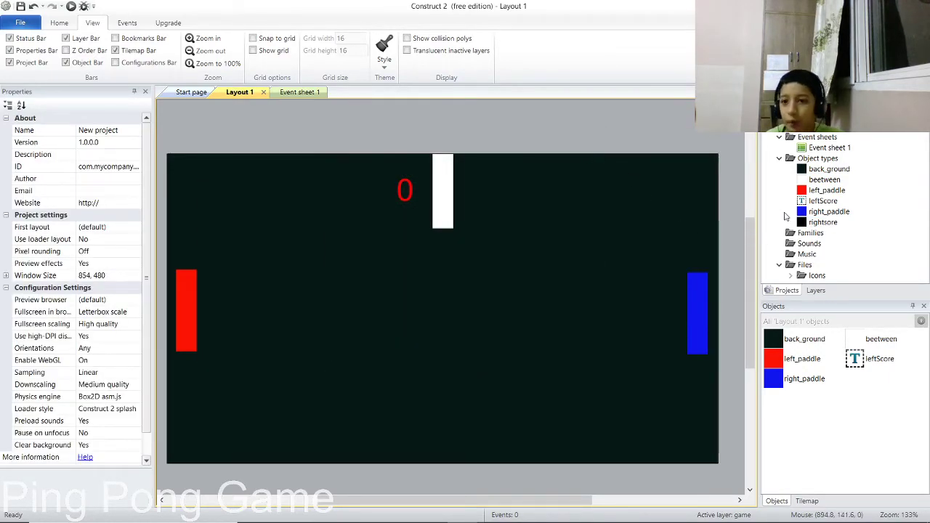
left_click(816, 222)
key("Delete")
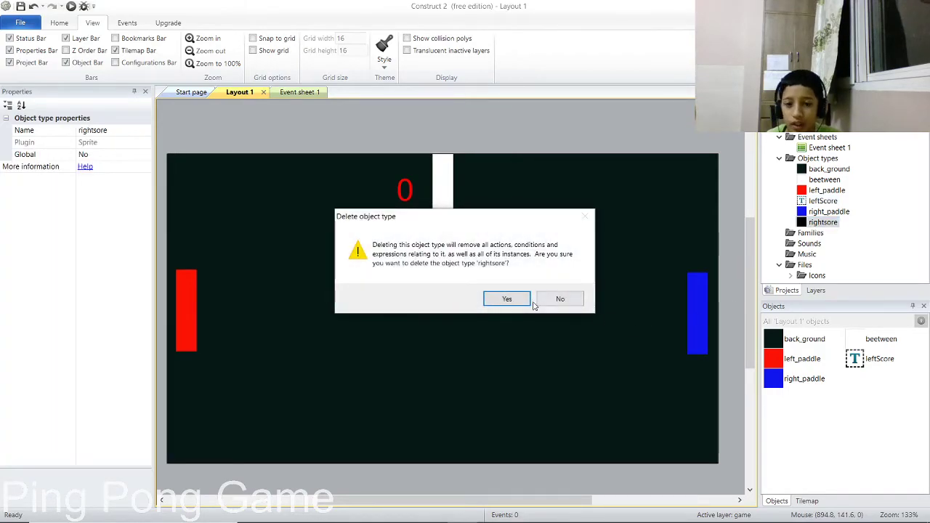
left_click(518, 304)
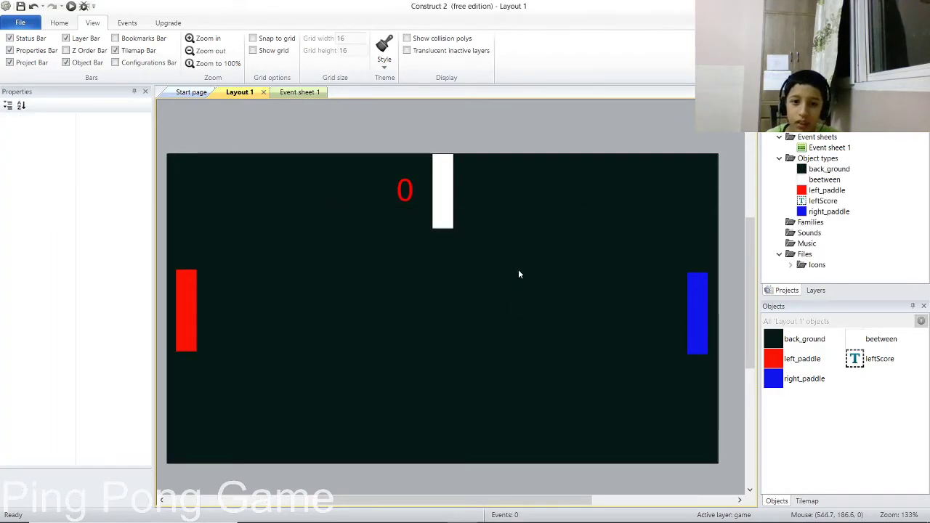
Insert a Text object named rightScore and place it across the divider from leftScore, at about 476, 48.
double_click(520, 212)
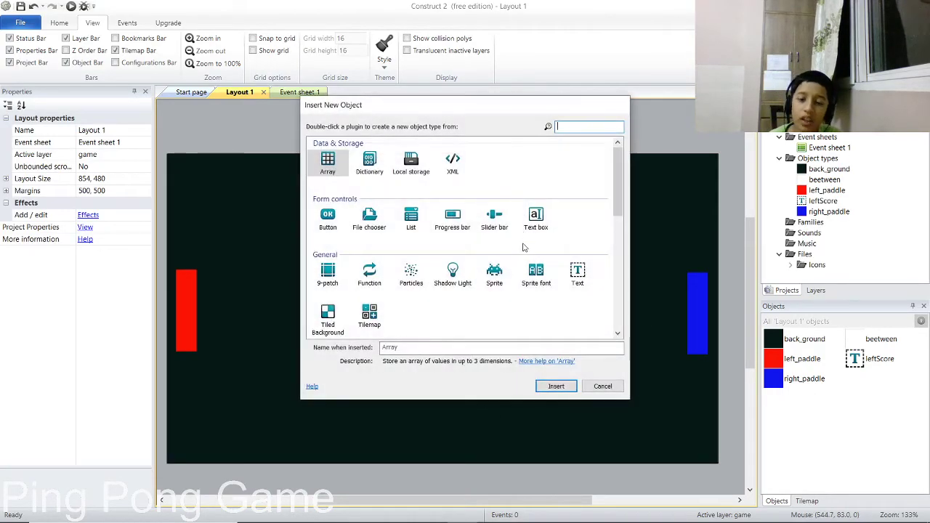
left_click(576, 275)
left_click(520, 348)
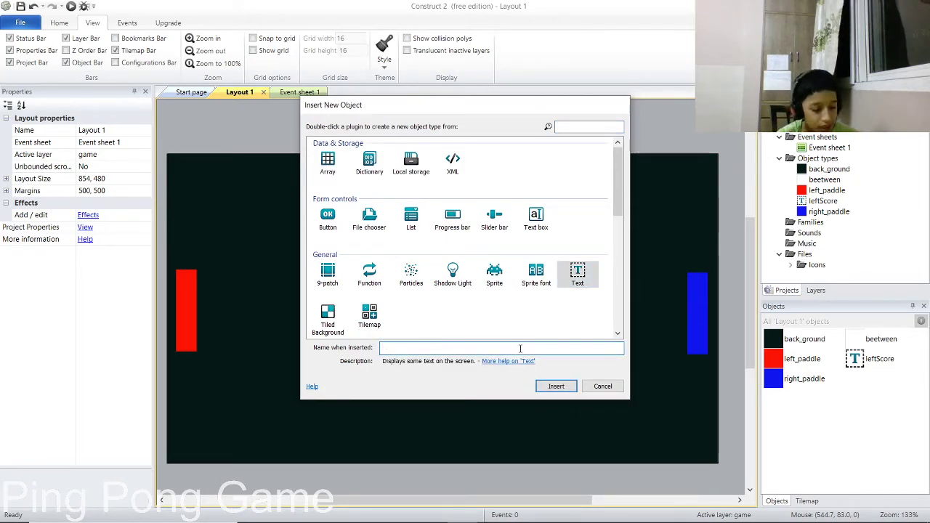
type("right")
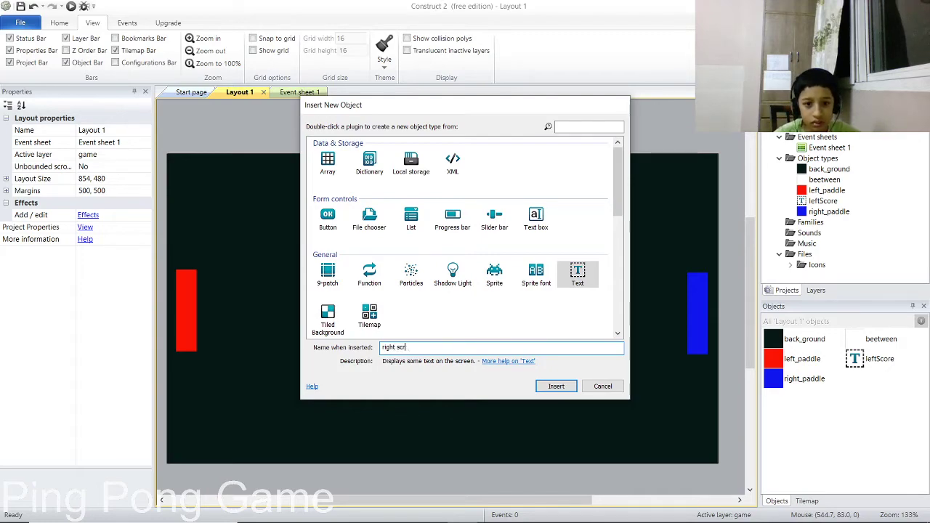
type(" scr")
key("BackSpace")
type("ore")
key("Return")
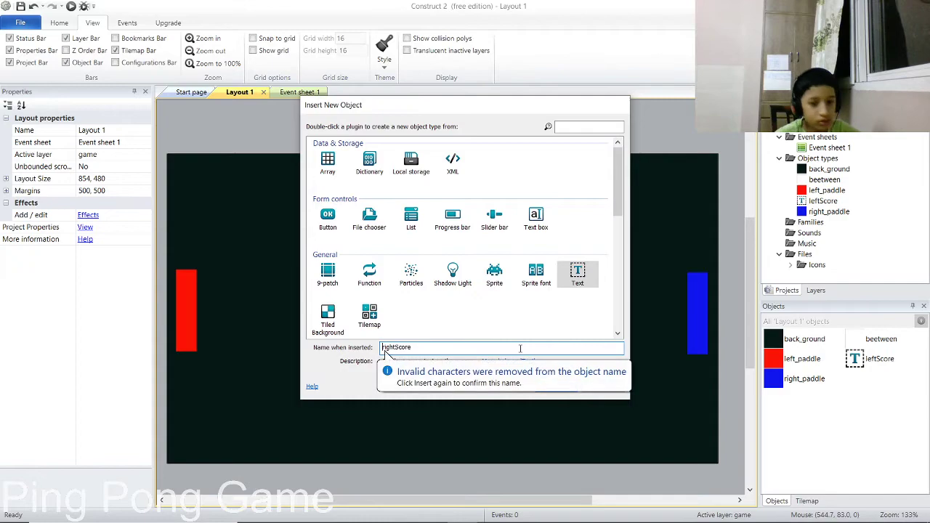
key("Return")
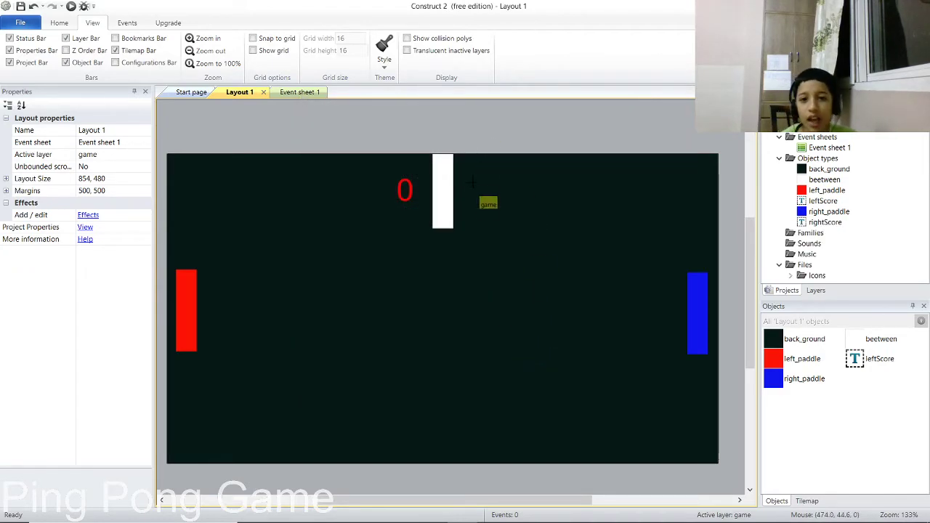
left_click(479, 189)
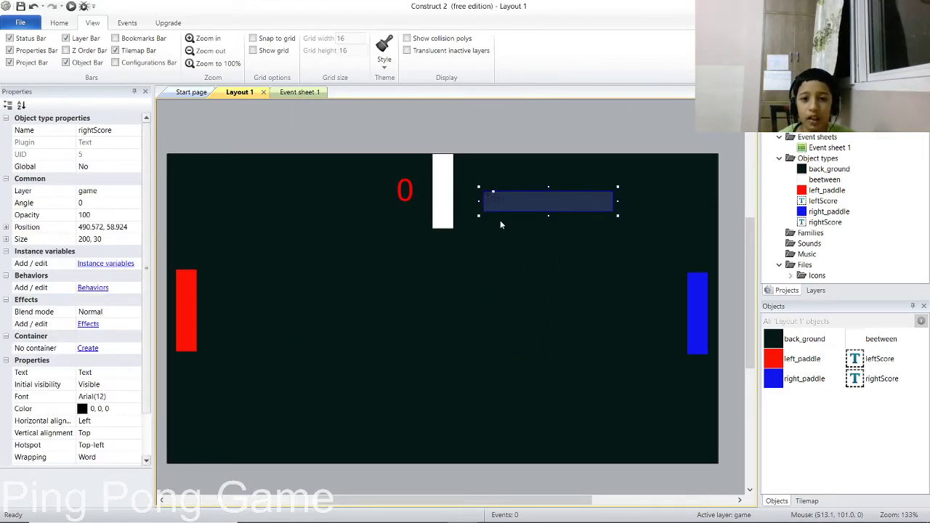
left_click_drag(497, 202, 488, 194)
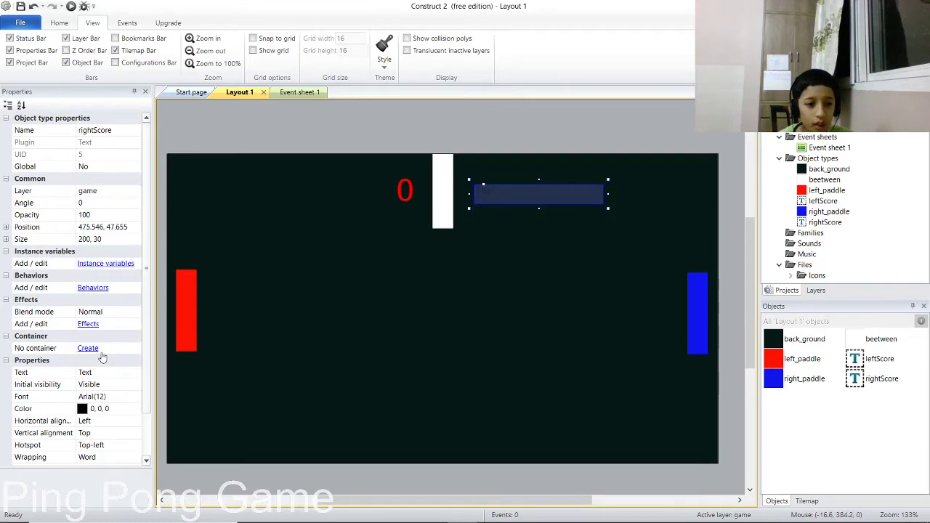
Set rightScore's displayed text to 0 and its text color to white, 255, 255, 255.
left_click(107, 372)
type("0")
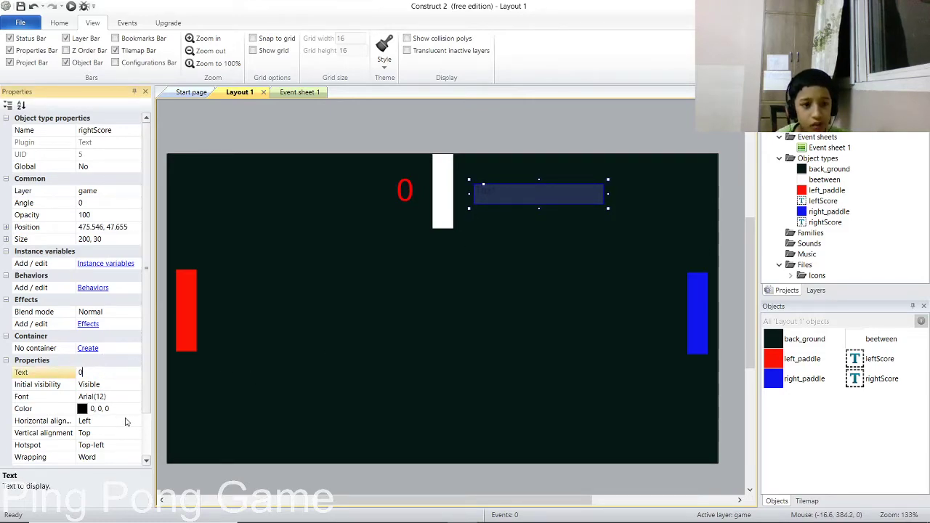
left_click(136, 410)
left_click(252, 376)
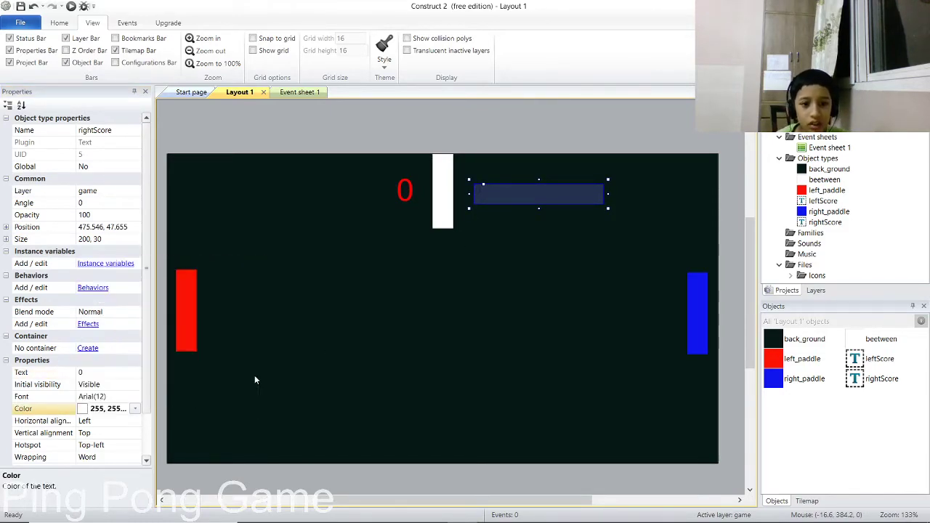
Set rightScore's font to Cambria Math, Bold, size 36.
left_click(109, 397)
left_click(134, 397)
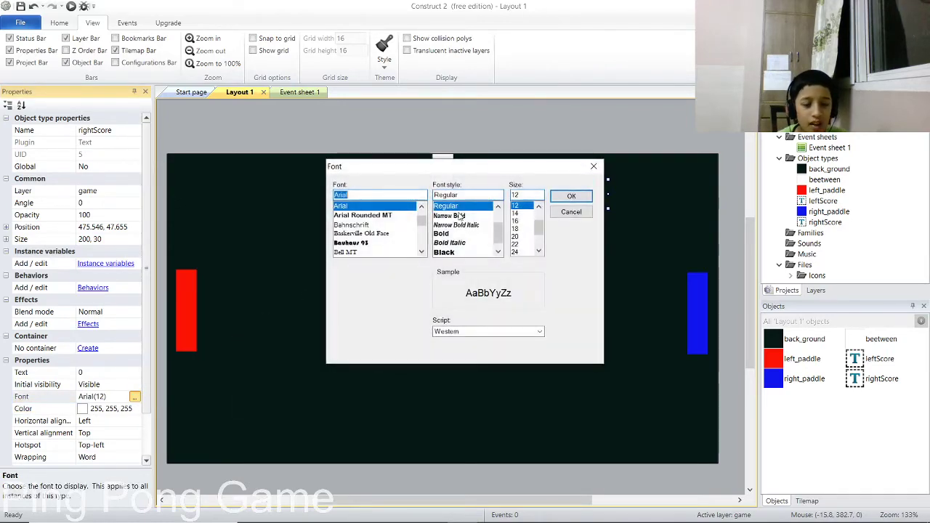
scroll(358, 240, "down", 5)
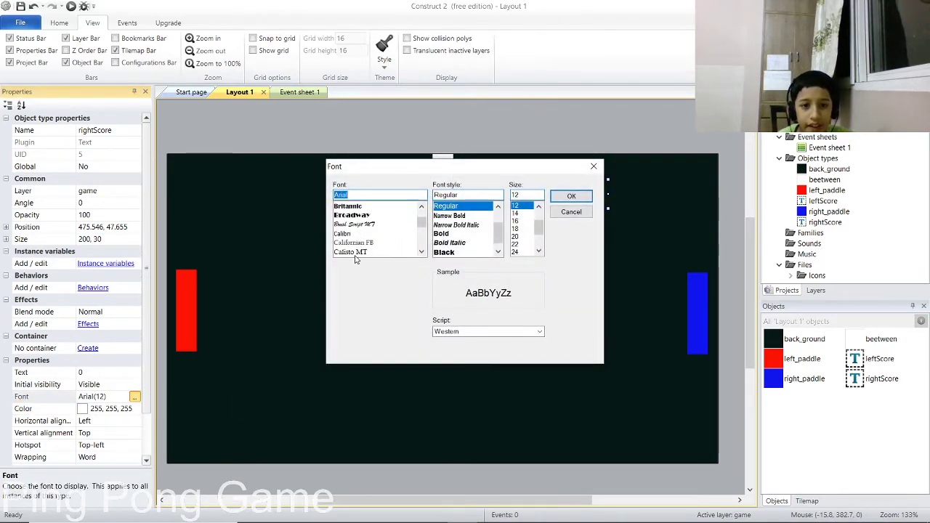
scroll(363, 247, "down", 1)
left_click(364, 242)
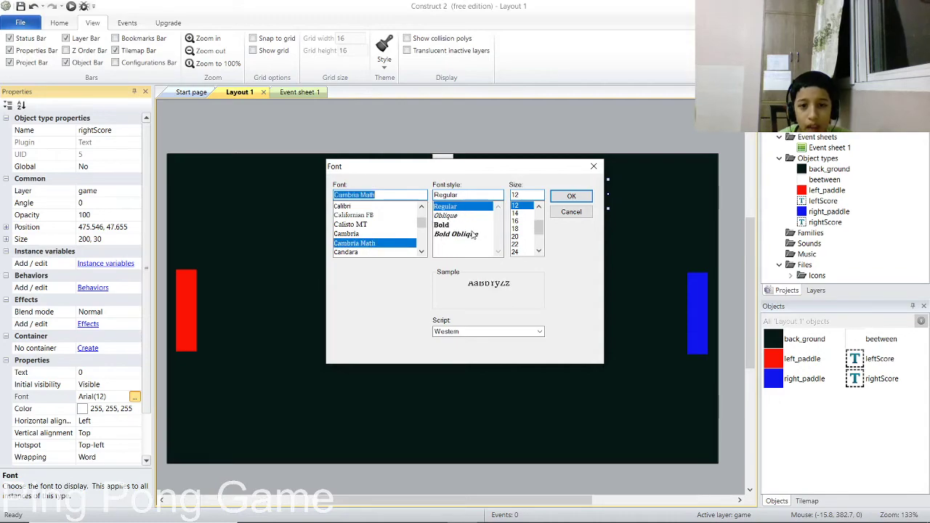
left_click(447, 225)
scroll(520, 238, "down", 1)
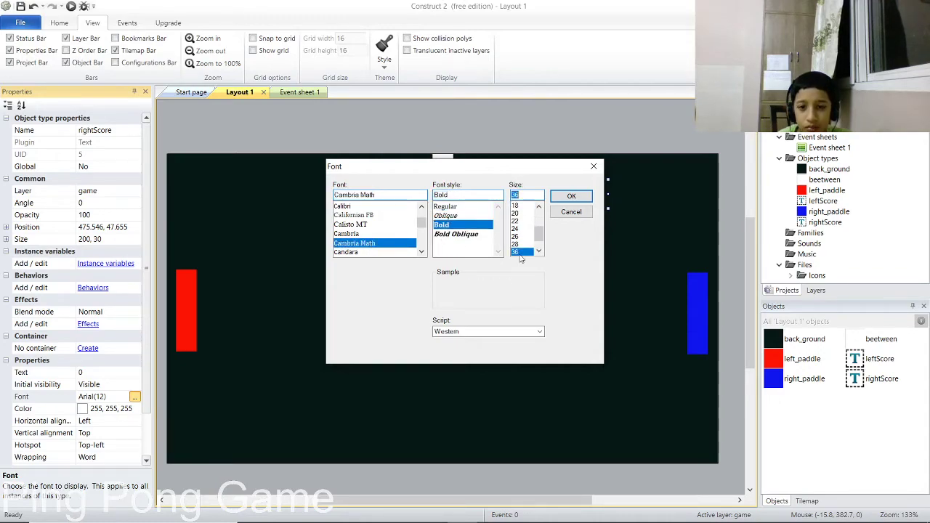
left_click(571, 196)
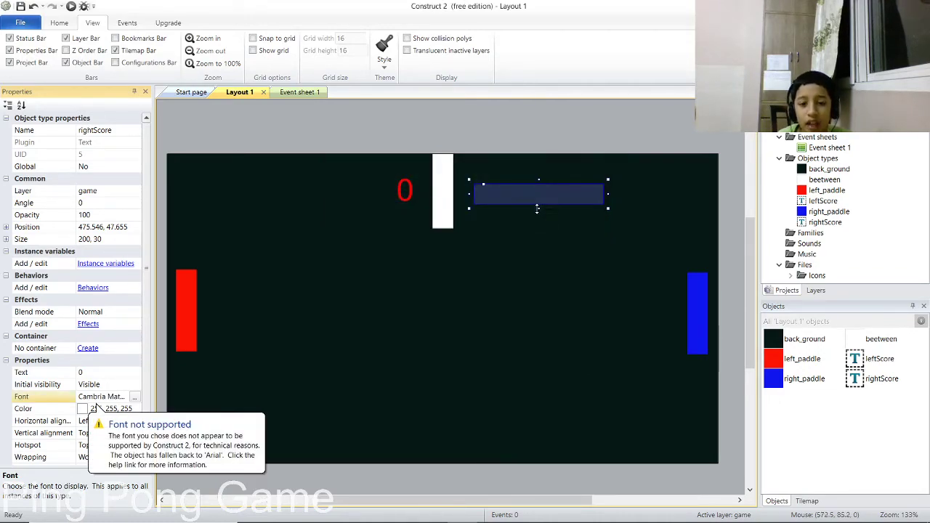
Resize the rightScore text box to about 57 by 65 and position it at about 478, 31.
left_click(536, 211)
left_click(534, 195)
mouse_move(539, 208)
left_mouse_down()
mouse_move(538, 246)
mouse_move(535, 226)
left_mouse_up()
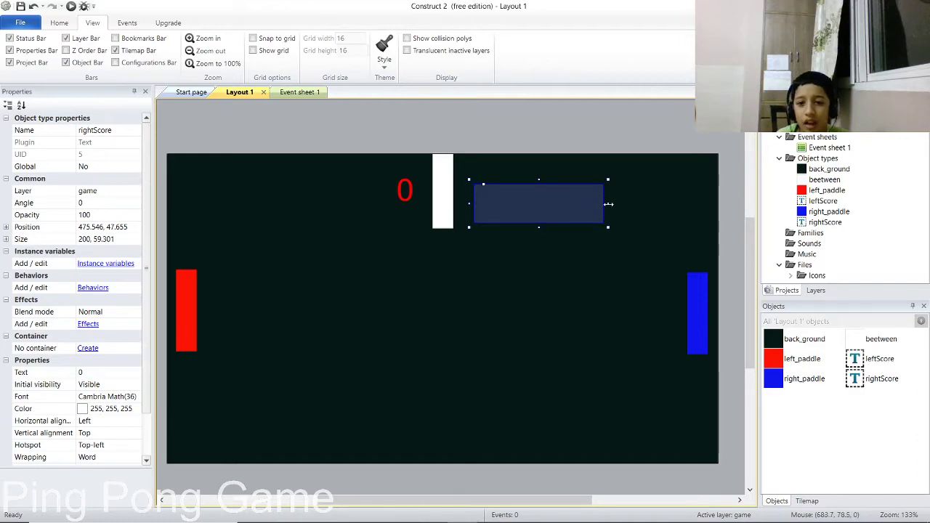
left_click_drag(608, 204, 499, 204)
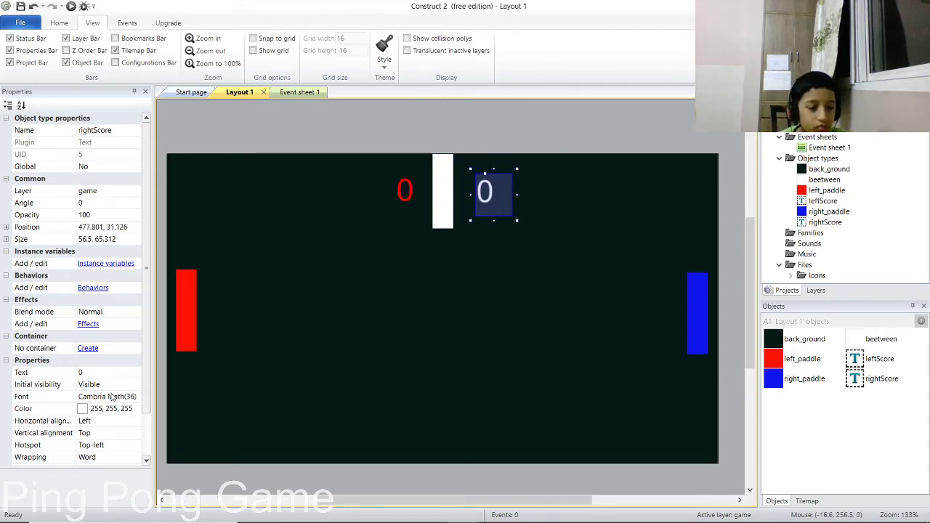
Set rightScore's text color to blue, 0, 102, 255.
left_click(127, 408)
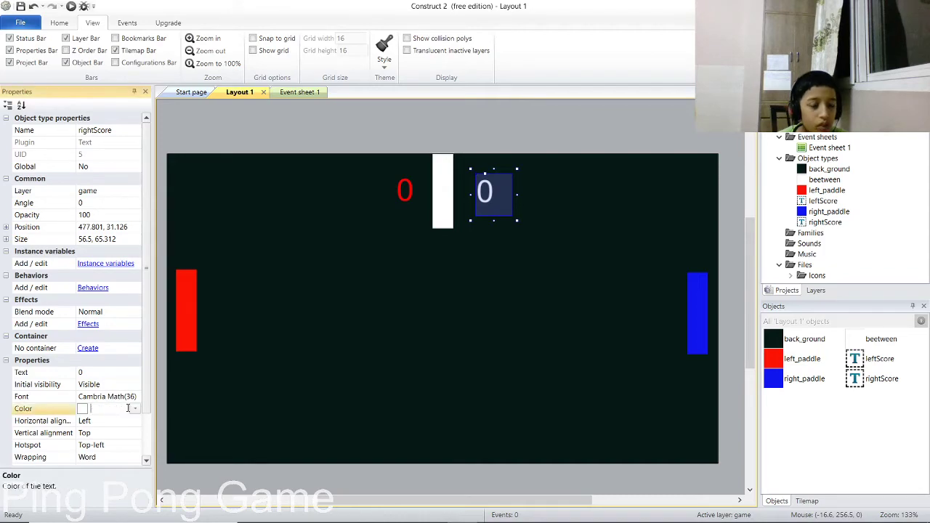
left_click(135, 408)
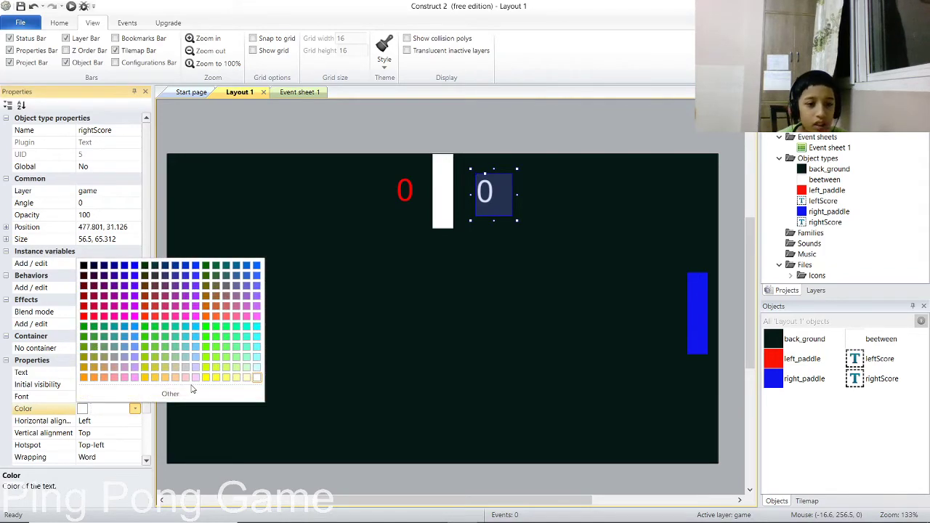
left_click(257, 266)
left_click(515, 215)
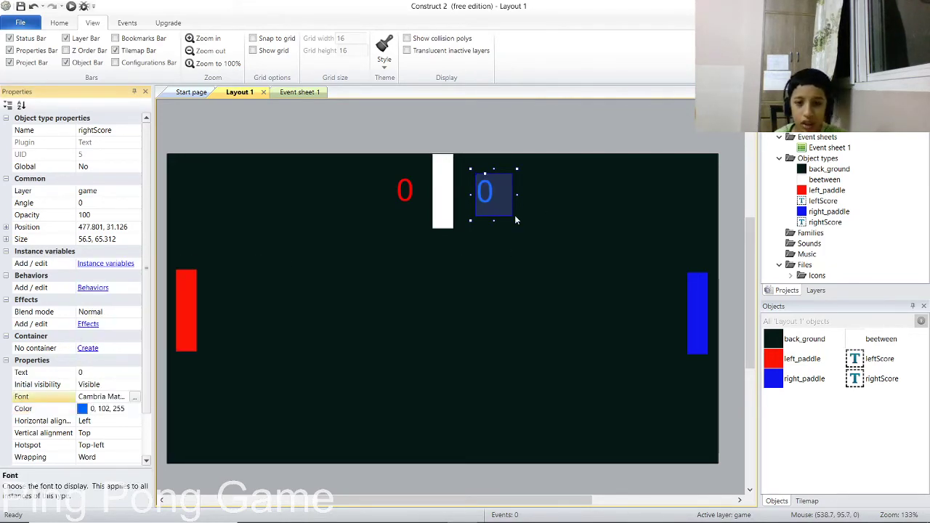
Nudge rightScore closer to the white divider and level with leftScore, at about 470, 30.
key("Left")
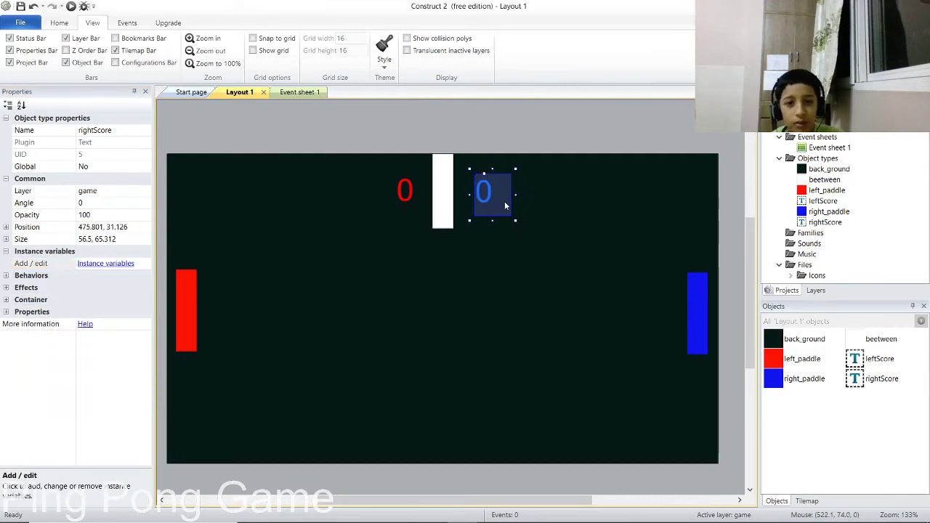
key("Left")
key("Left")
key("Left")
key("Left")
key("Left")
key("Left")
key("Left")
key("Left")
key("Left")
key("Left")
key("Left")
key("Left")
key("Up")
key("Up")
key("Up")
key("Up")
key("Up")
key("Up")
key("Up")
key("Up")
key("Down")
key("Down")
key("Down")
key("Down")
key("Down")
key("Down")
key("Down")
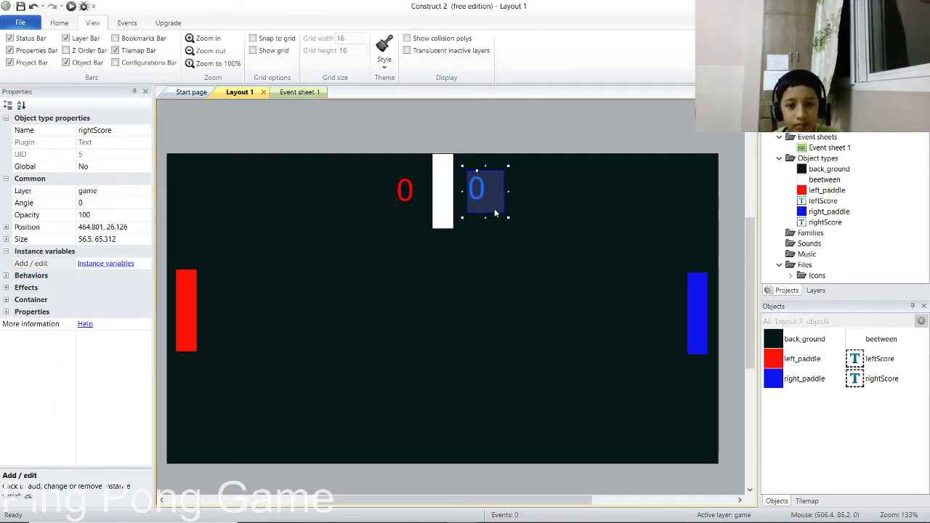
key("Right")
key("Right")
key("Right")
key("Right")
key("Right")
key("Right")
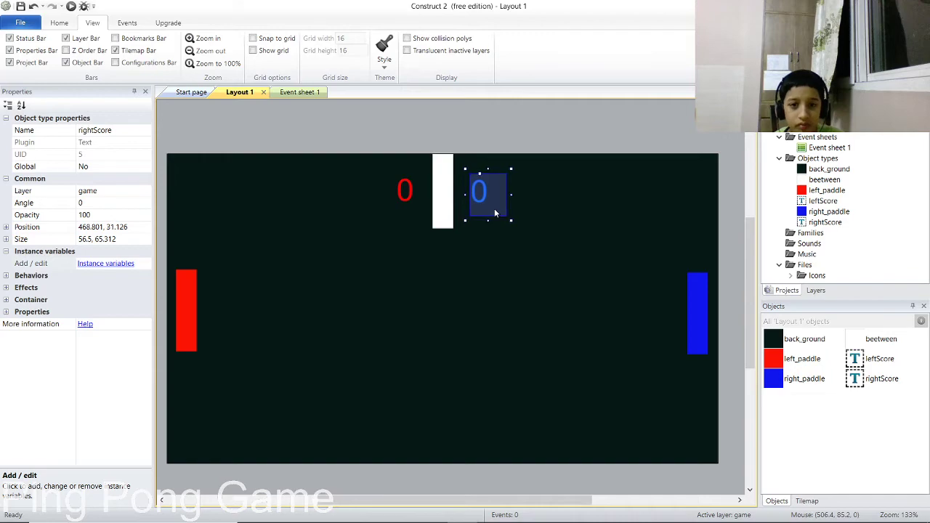
key("Up")
left_click(359, 268)
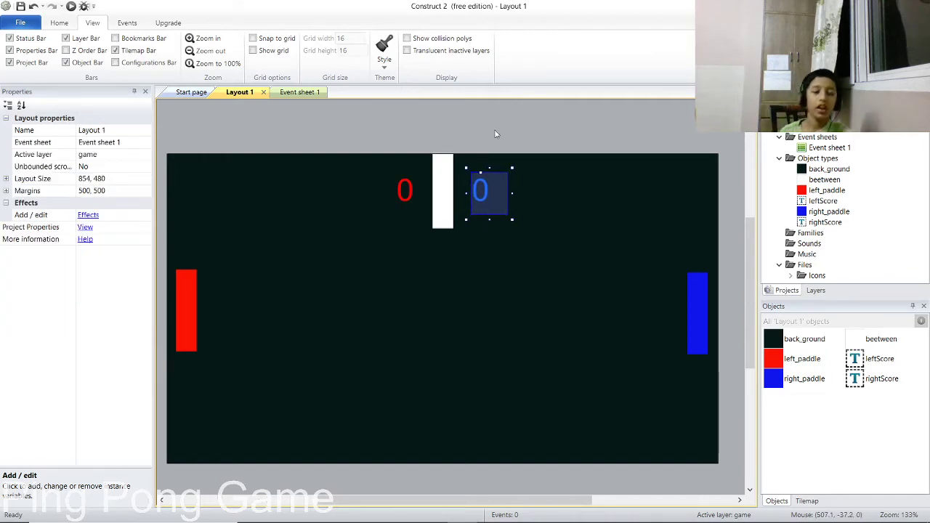
Insert a Sprite object named ball and place it at the middle of the layout.
double_click(443, 312)
left_click(492, 275)
double_click(450, 349)
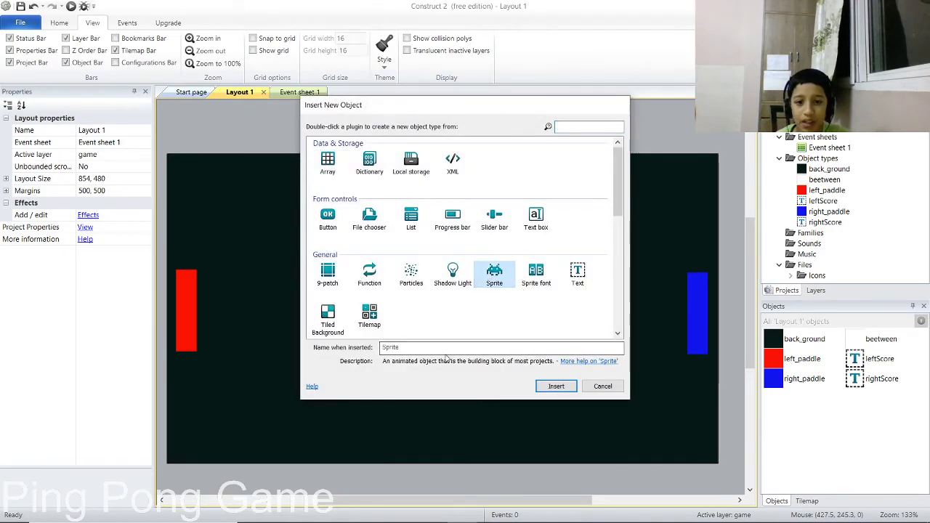
key("BackSpace")
type("ba")
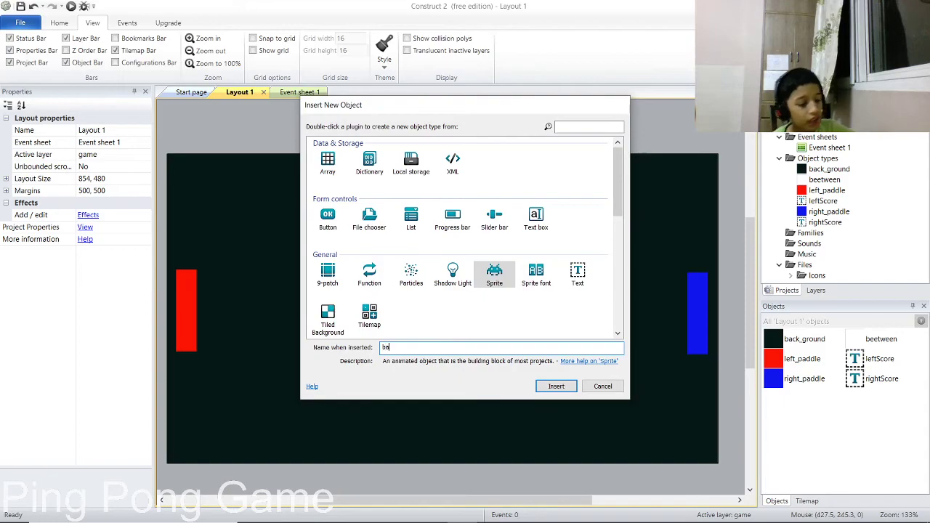
type("ll")
key("Return")
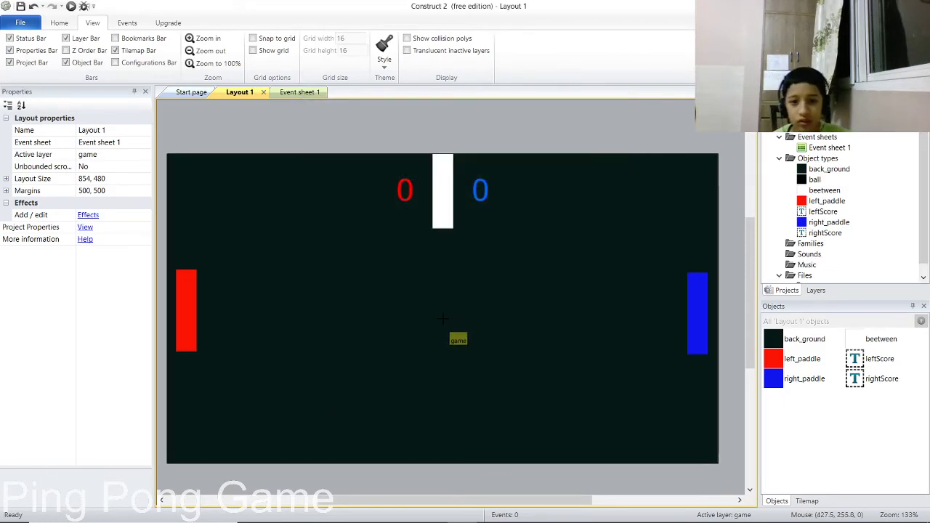
left_click(448, 306)
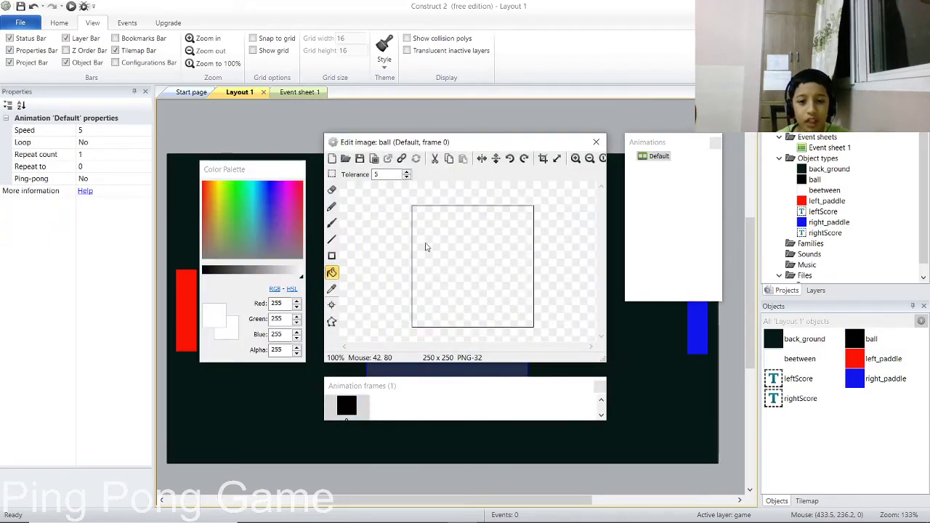
Choose the Brush tool with yellow, RGB 237, 231, 17, and undo a test dab on the ball image.
left_click(331, 224)
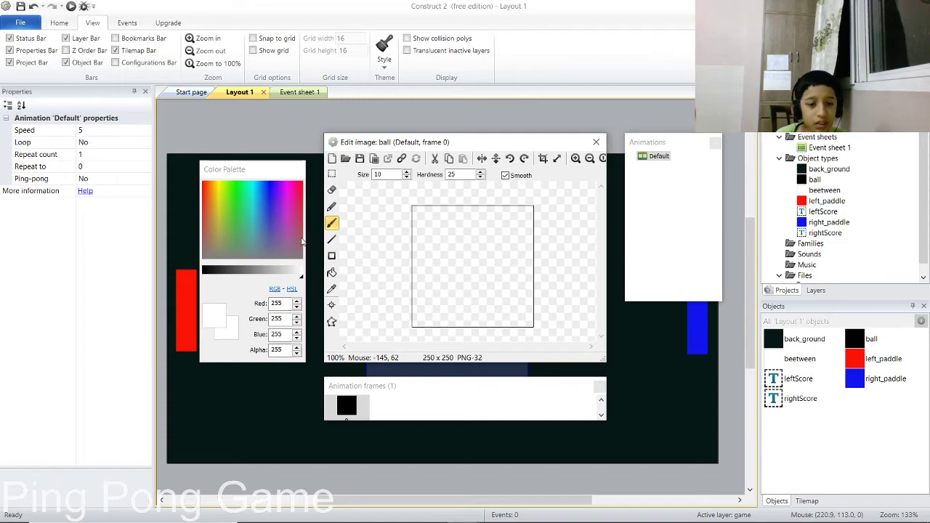
left_click(222, 202)
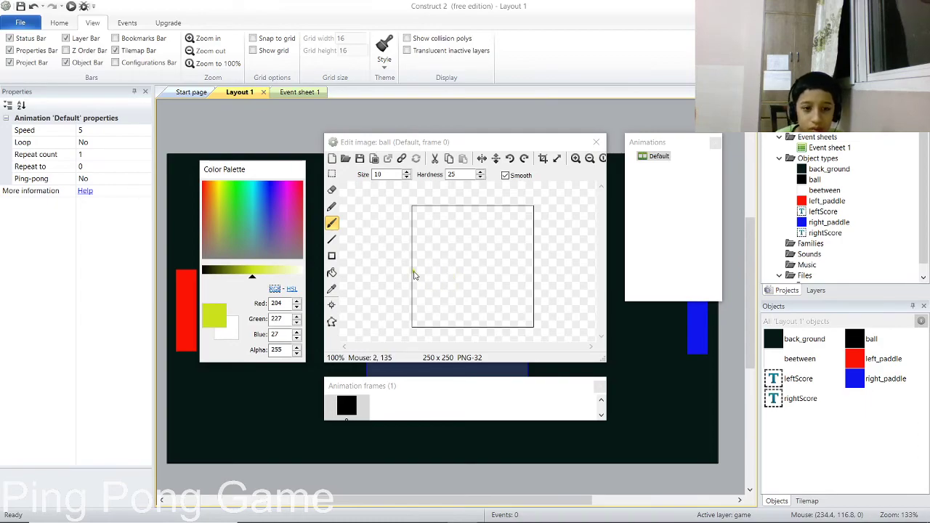
left_click(219, 194)
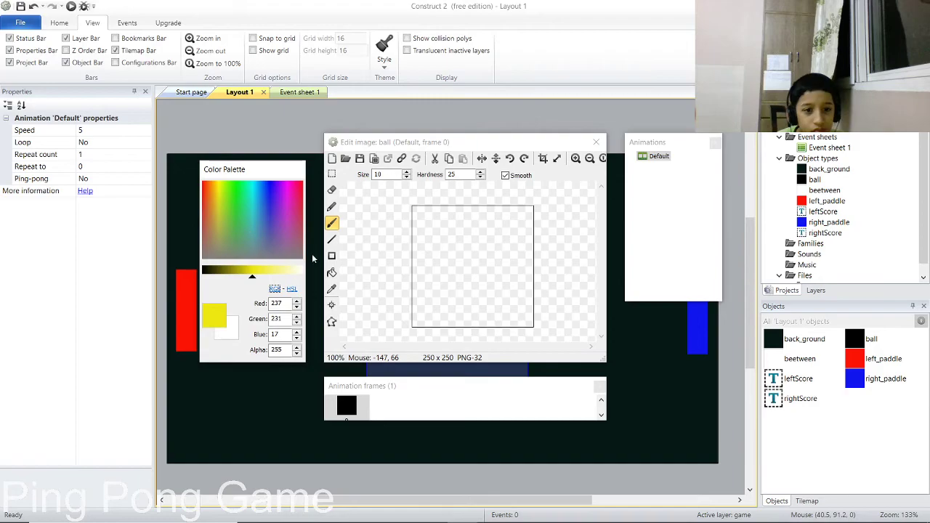
left_click(451, 268)
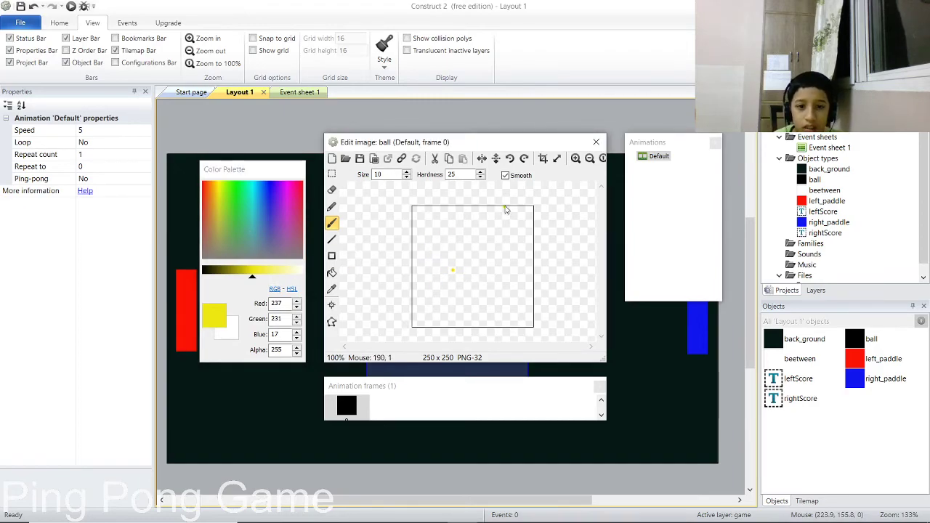
key("ctrl+z")
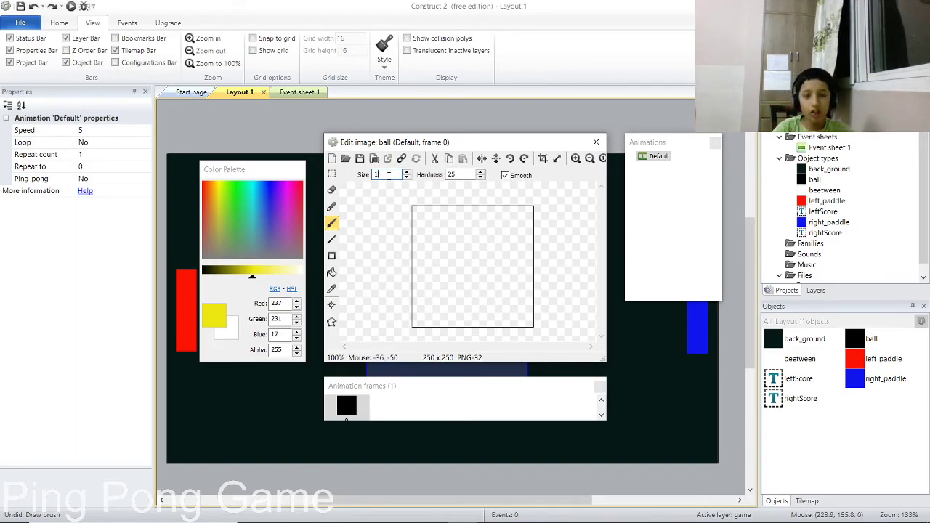
Try brush sizes of 70 and 100 for the ball image.
left_click(389, 175)
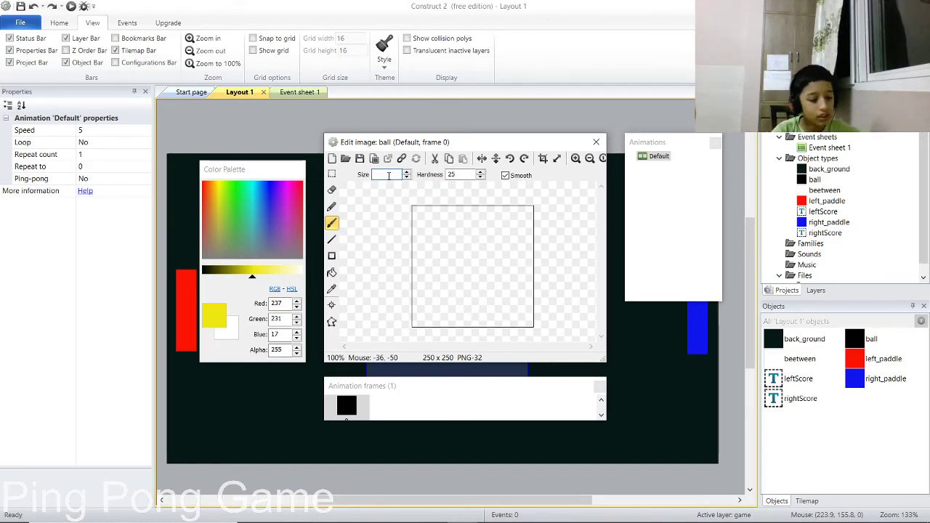
type("70")
key("Return")
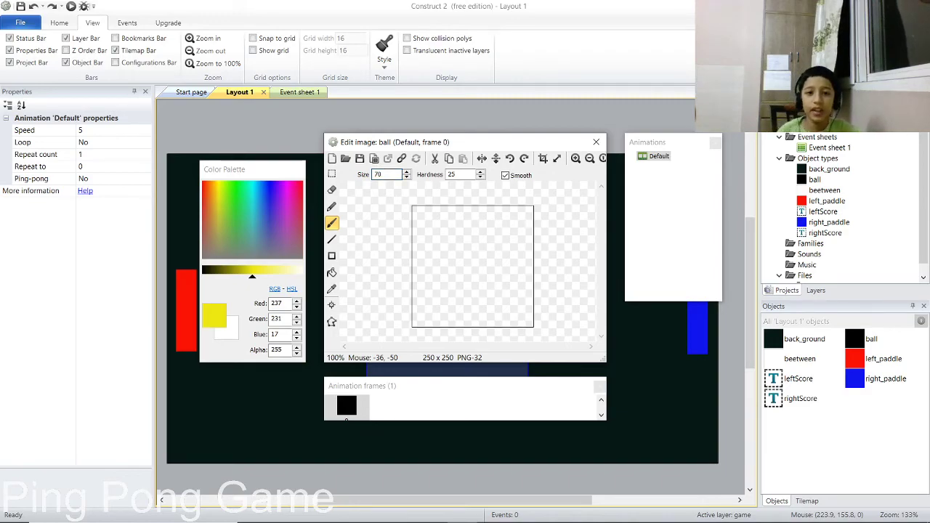
left_click(385, 175)
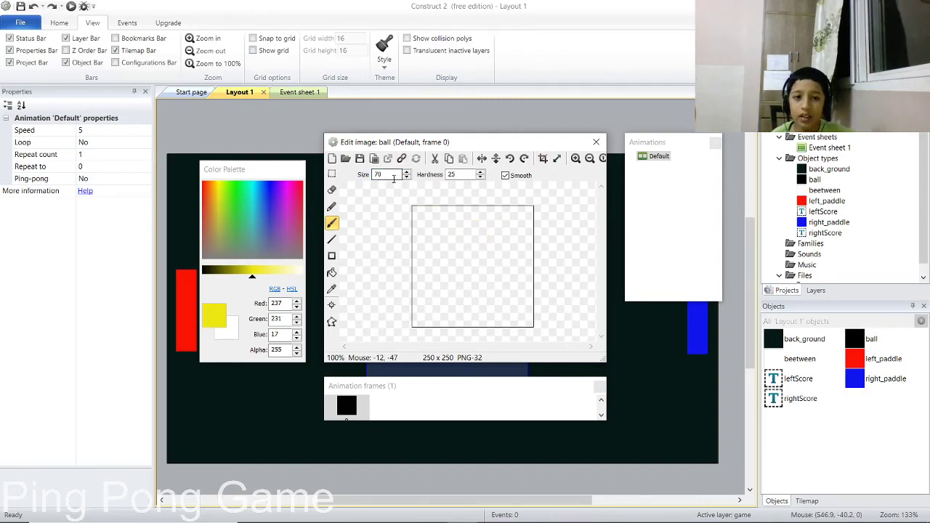
key("BackSpace")
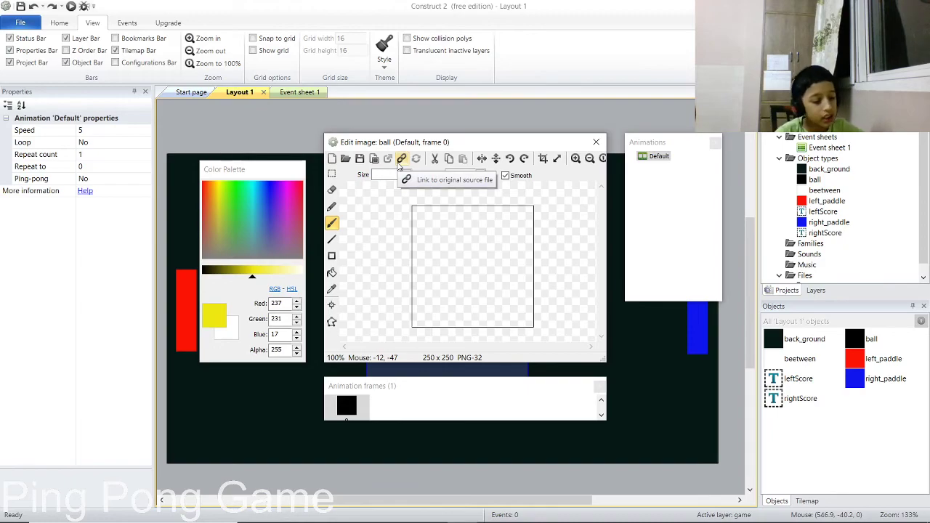
type("10")
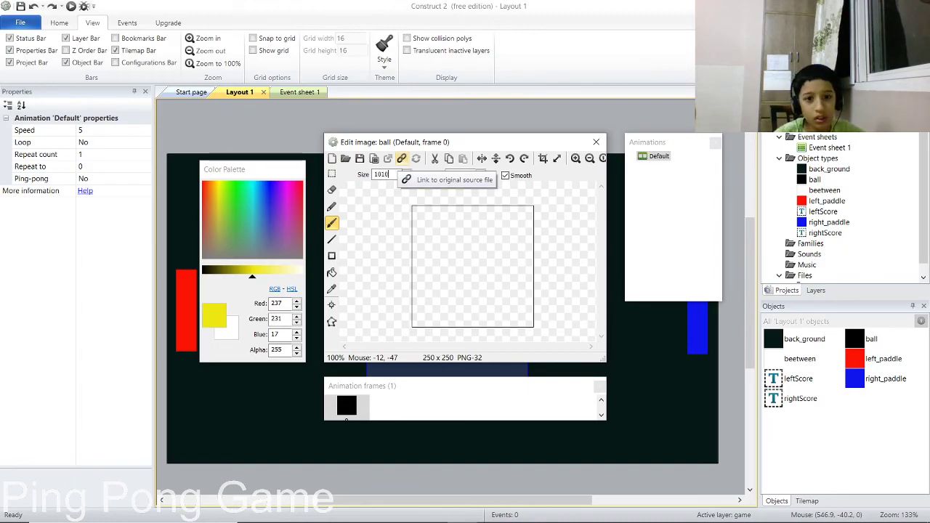
type("0")
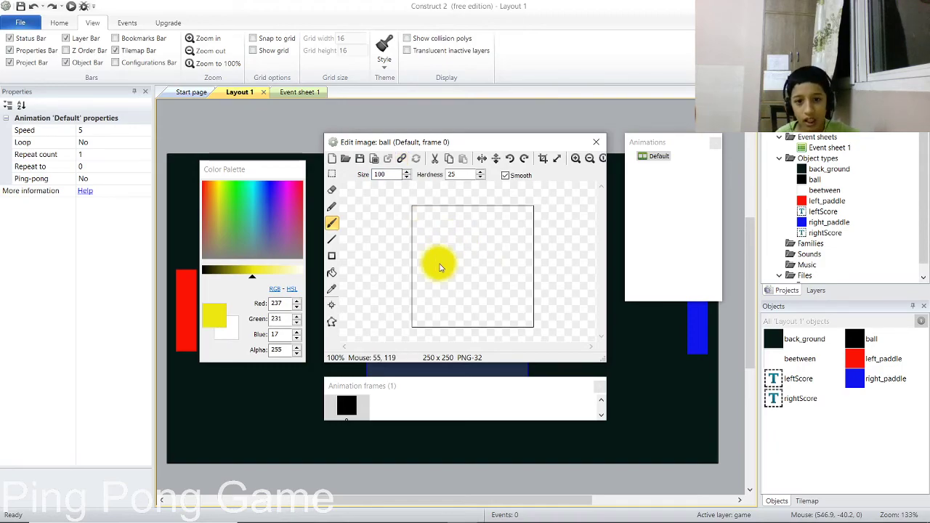
Set the brush hardness to 100.
left_click(462, 174)
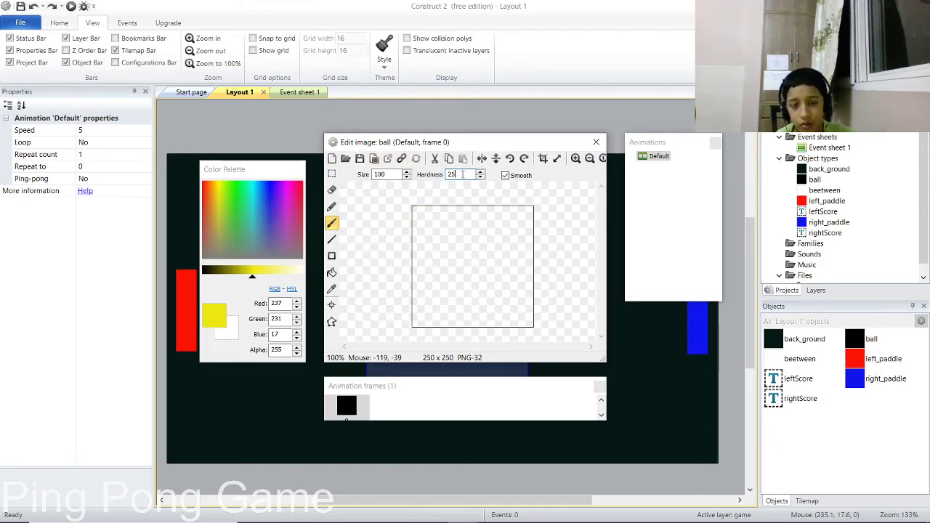
key("BackSpace")
type("1")
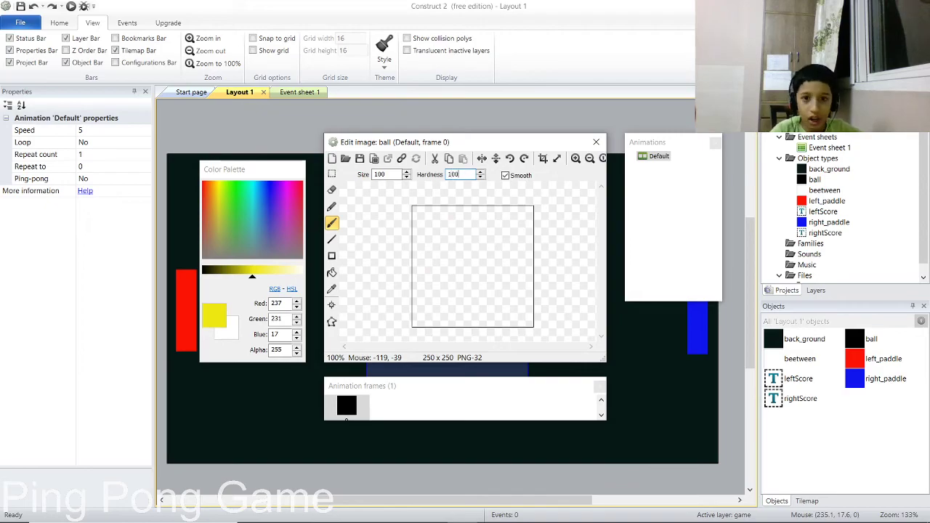
type("00")
key("Return")
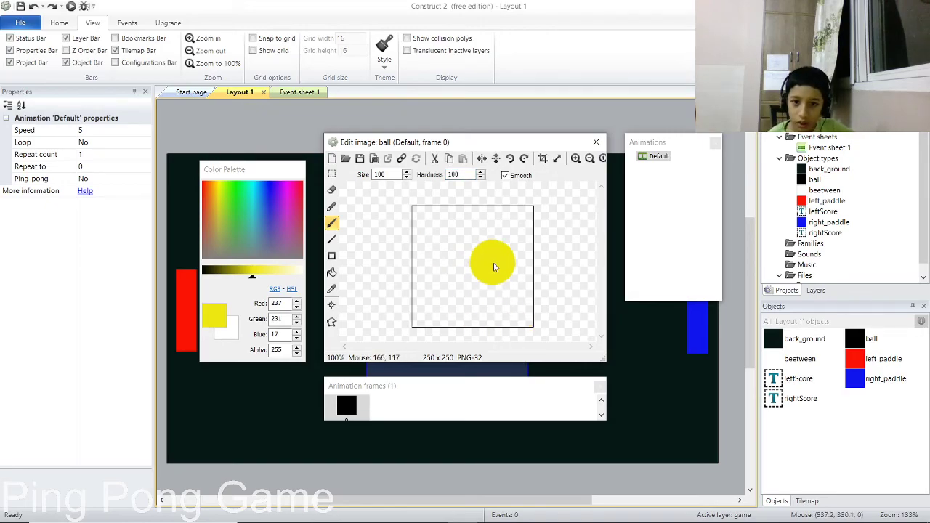
Try a brush size of 500 with a stroke on the ball image, and undo the stroke.
left_click(394, 176)
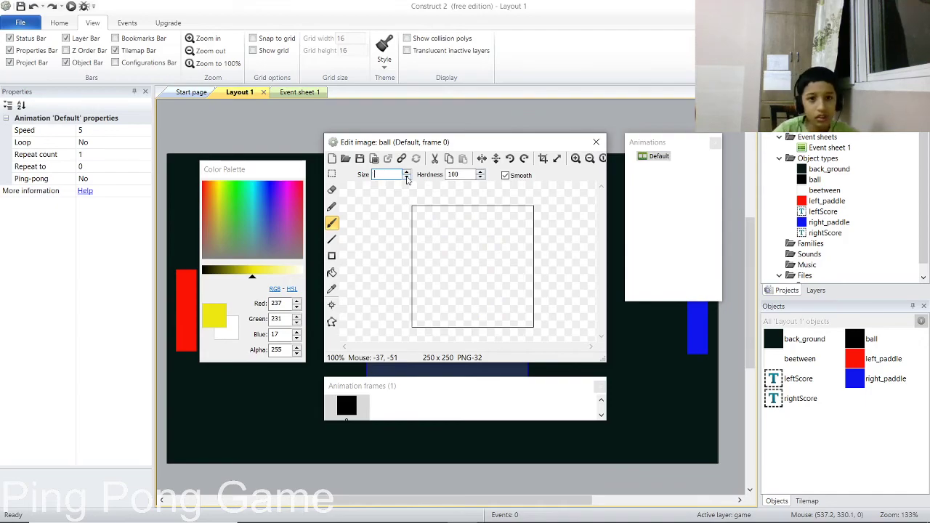
type("500")
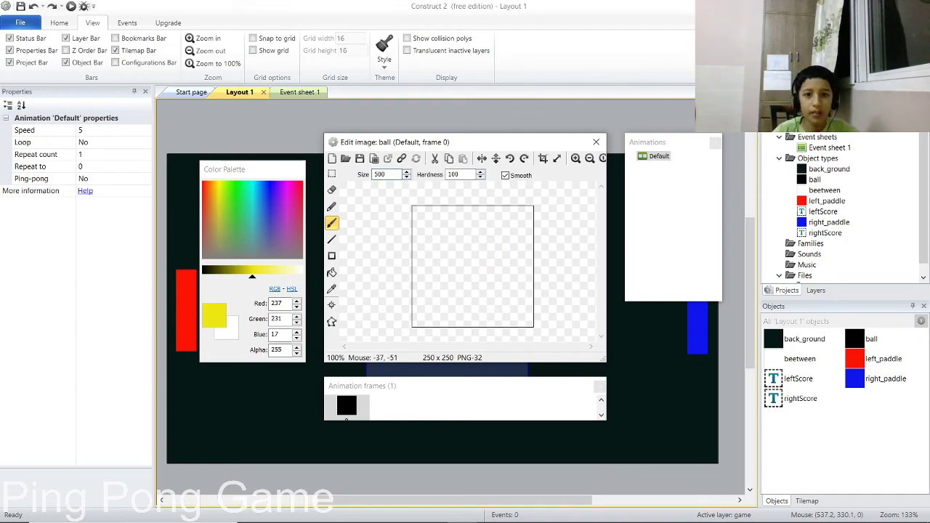
left_click(389, 173)
left_click_drag(436, 240, 442, 253)
key("ctrl+z")
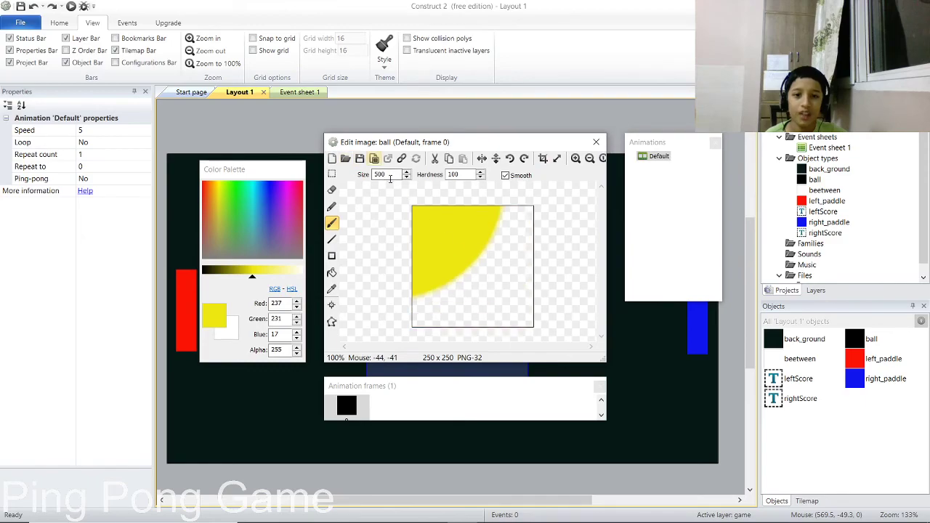
Set the brush size to 250, paint one round yellow dab at the center of the ball image, and close the image editor.
double_click(390, 179)
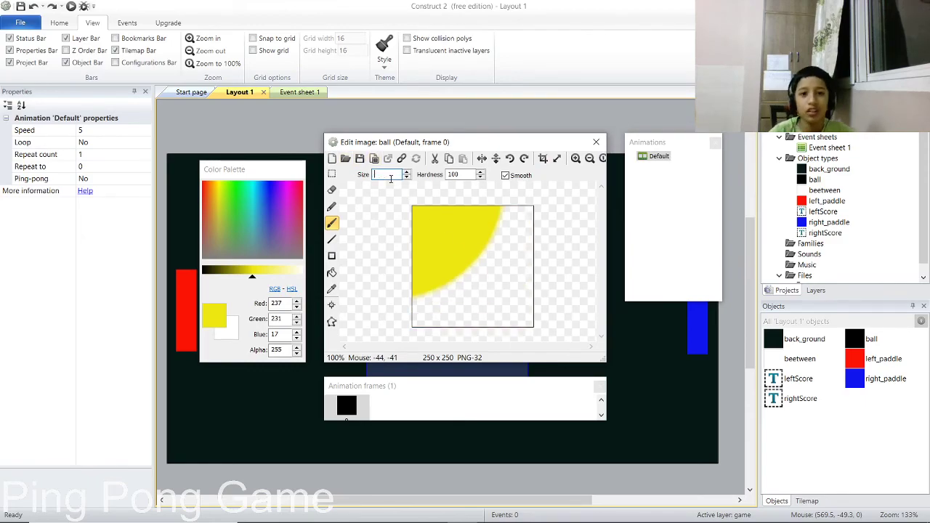
type("250")
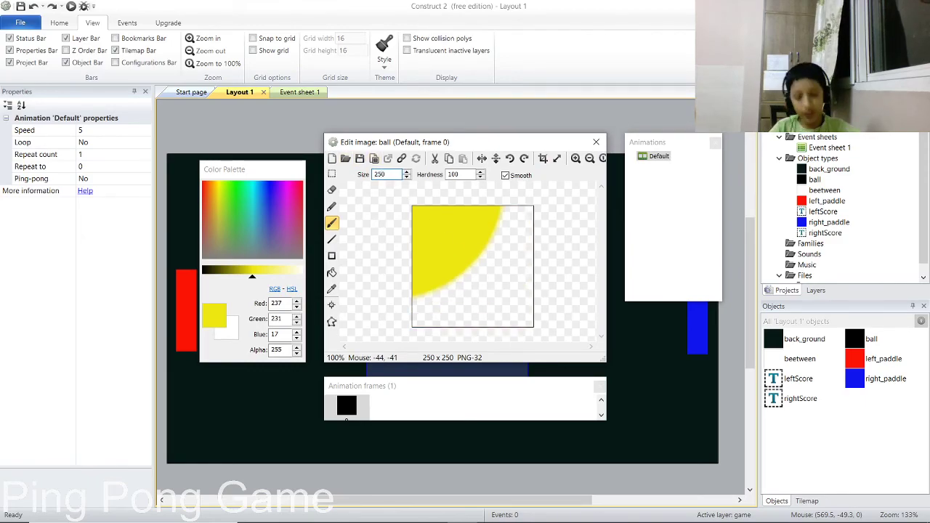
left_click(472, 269)
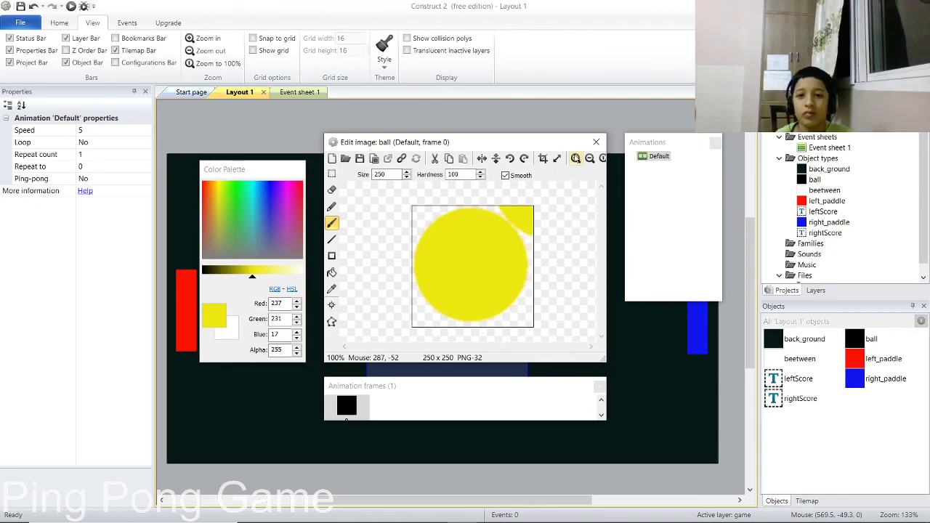
left_click(596, 142)
Shrink the ball sprite to about 43 by 43 and center it between the paddles at about 428, 244.
left_click_drag(452, 298, 460, 324)
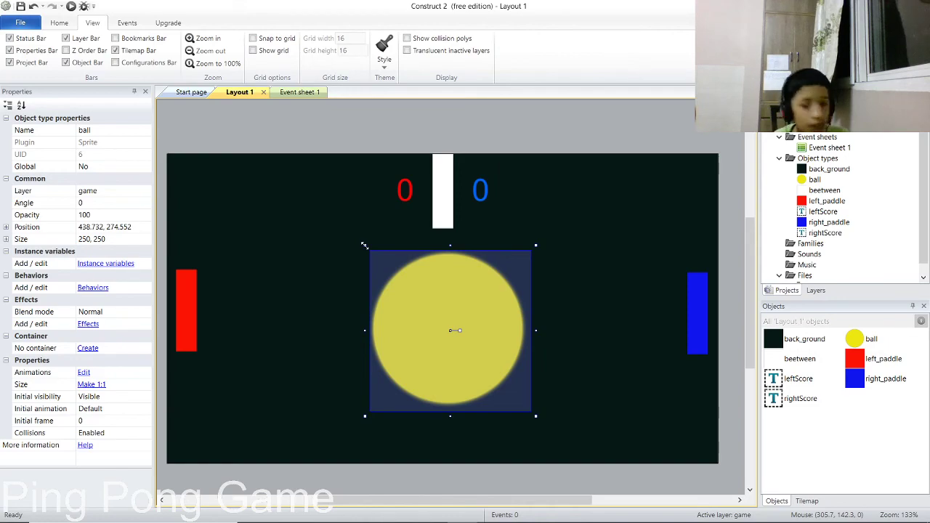
left_click_drag(365, 246, 444, 309)
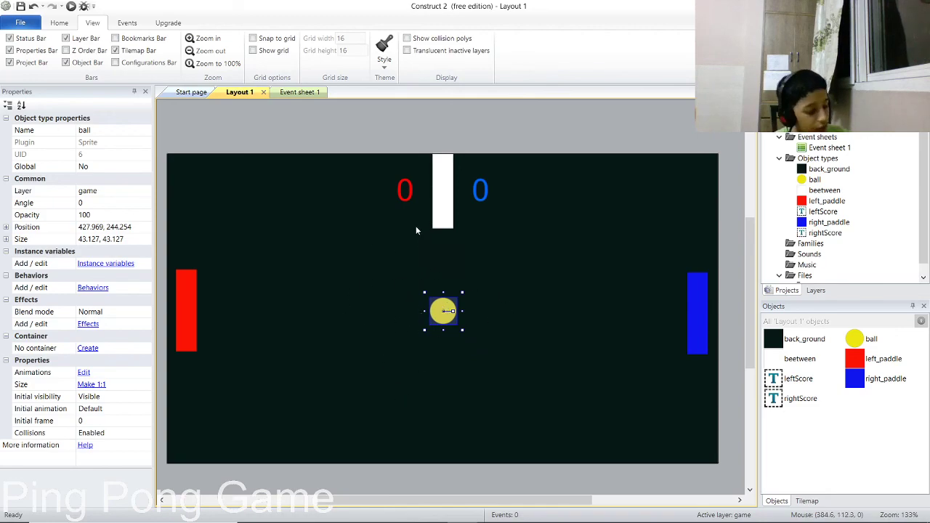
left_click(194, 298)
left_click(711, 333)
left_click(697, 317)
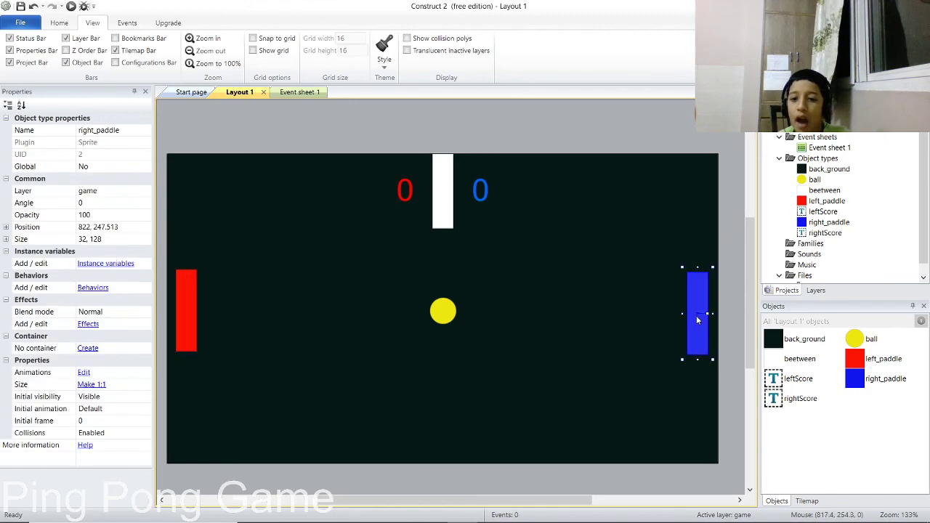
left_click(677, 251)
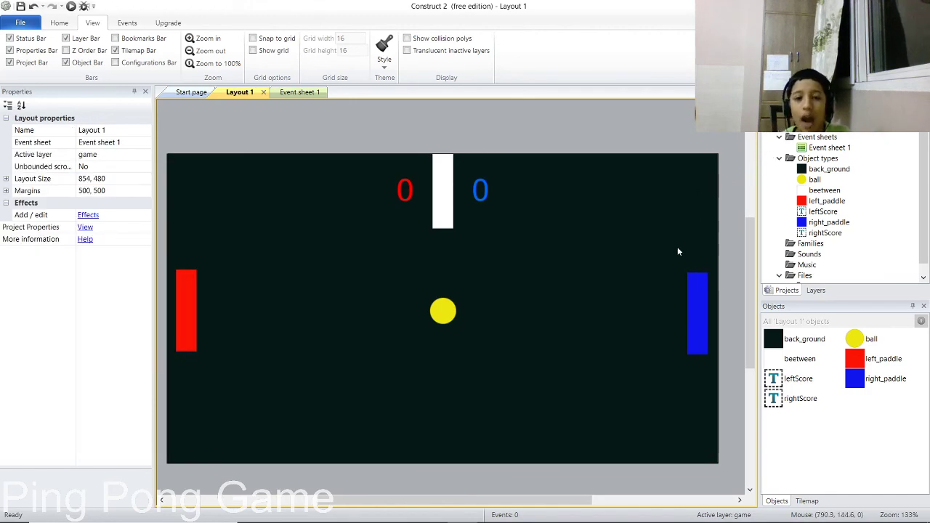